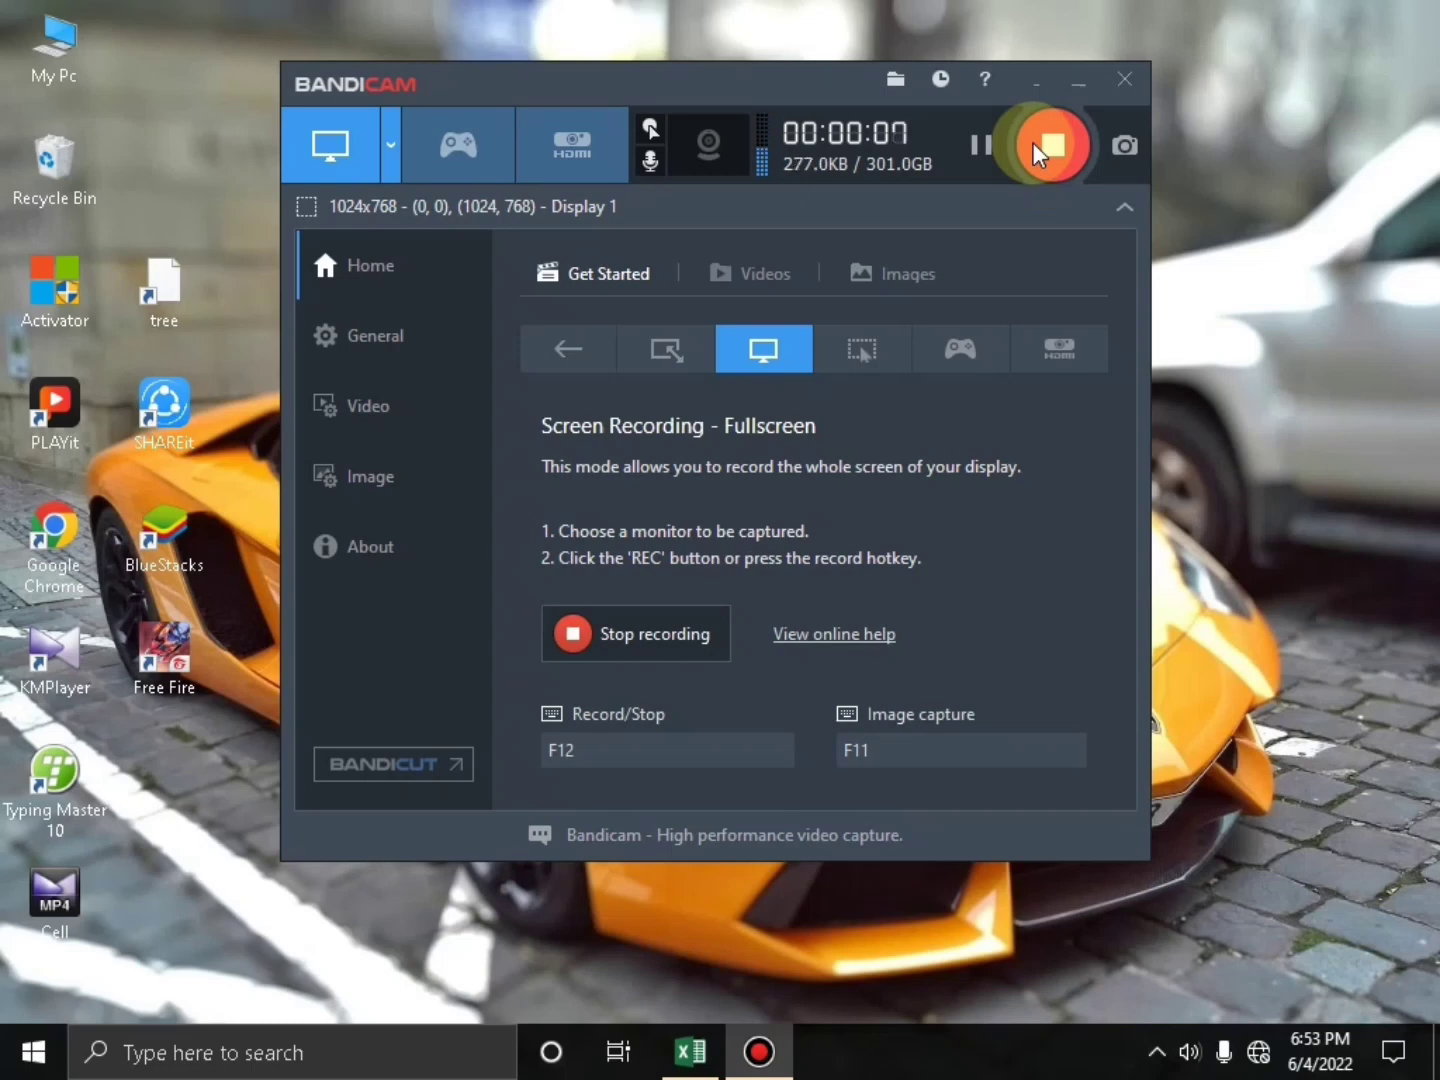
Switch to the Excel workbook and enter 15 in cell G2 and 5 in cell G3 of Sheet3
left_click(692, 1052)
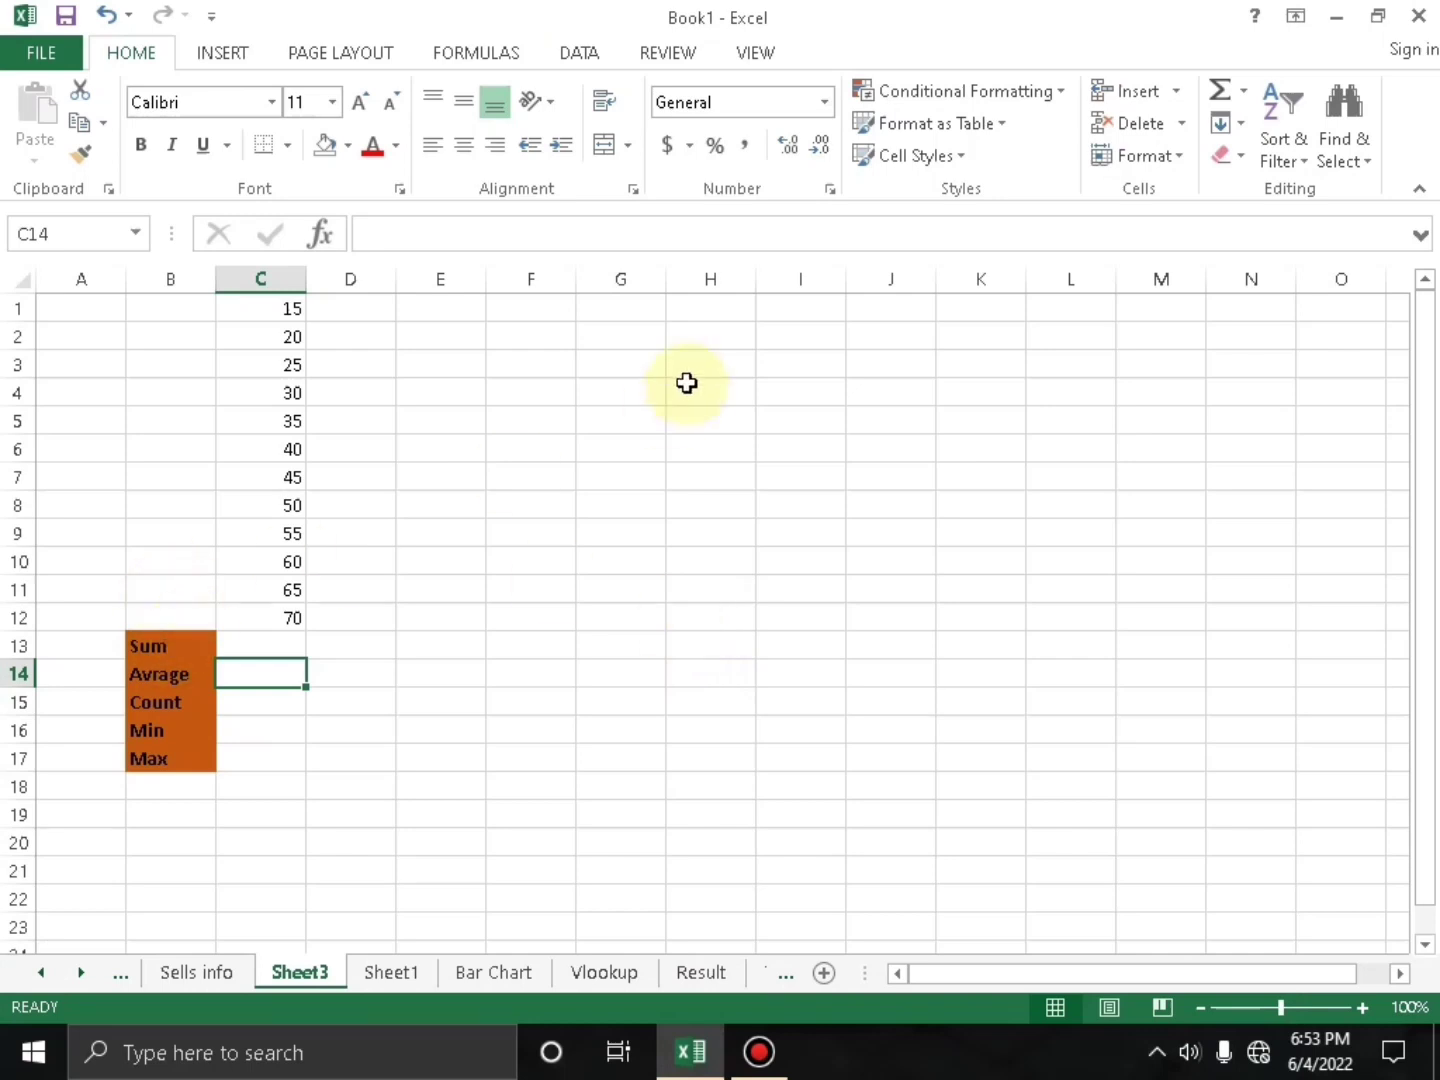
left_click(623, 340)
double_click(624, 340)
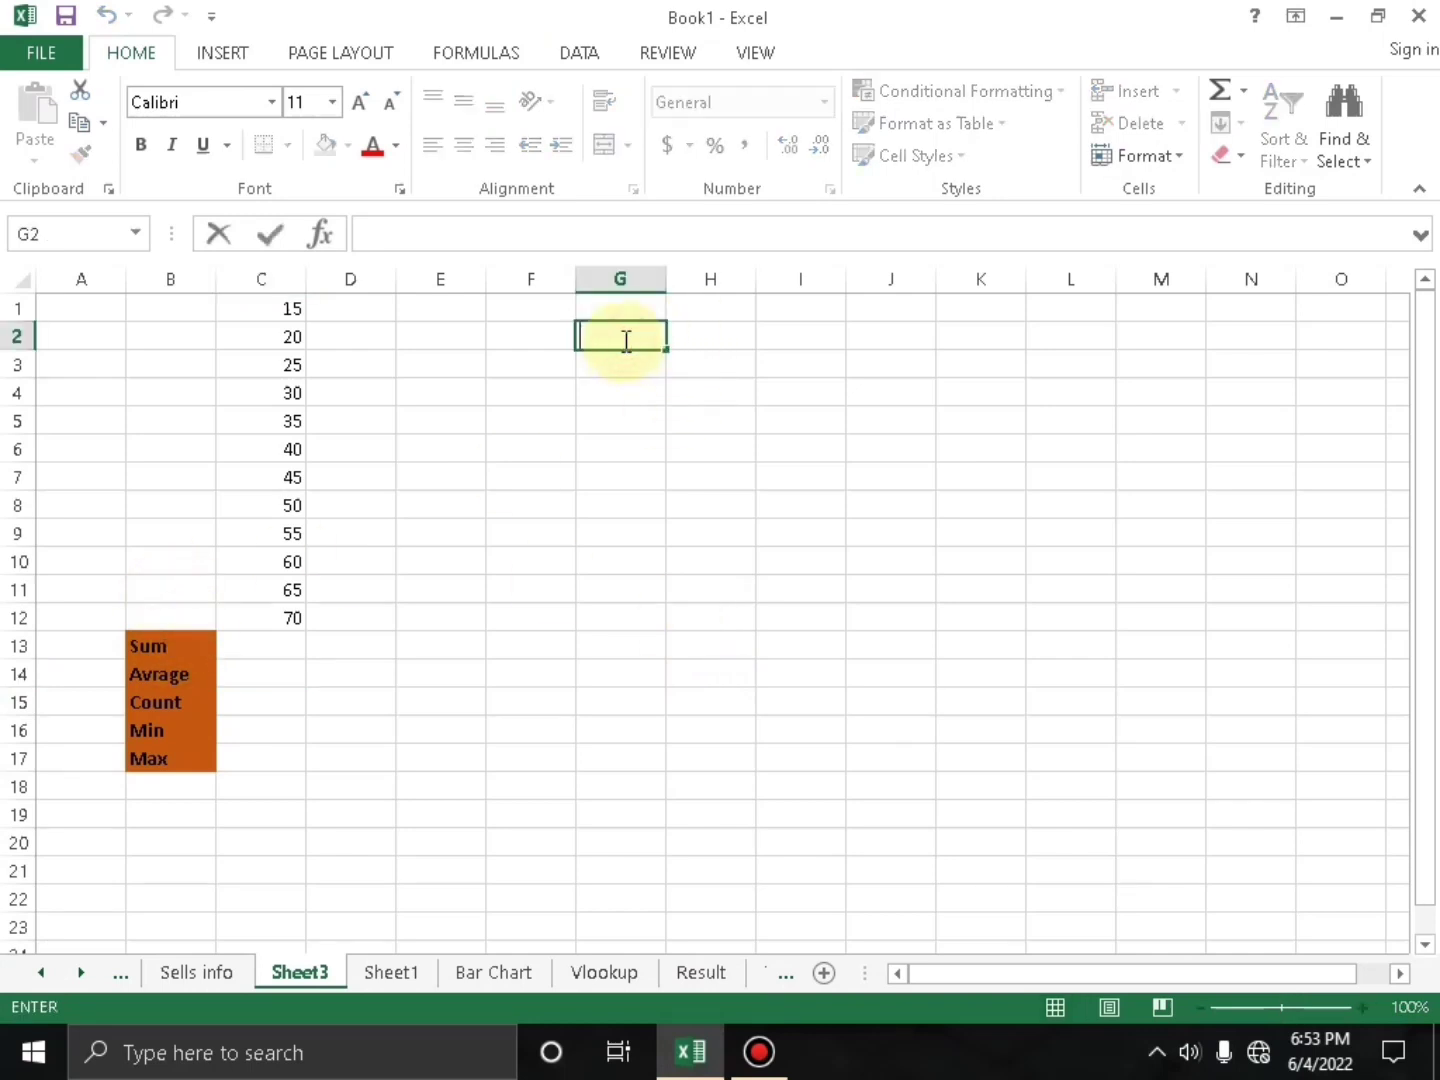
type("15")
key("Return")
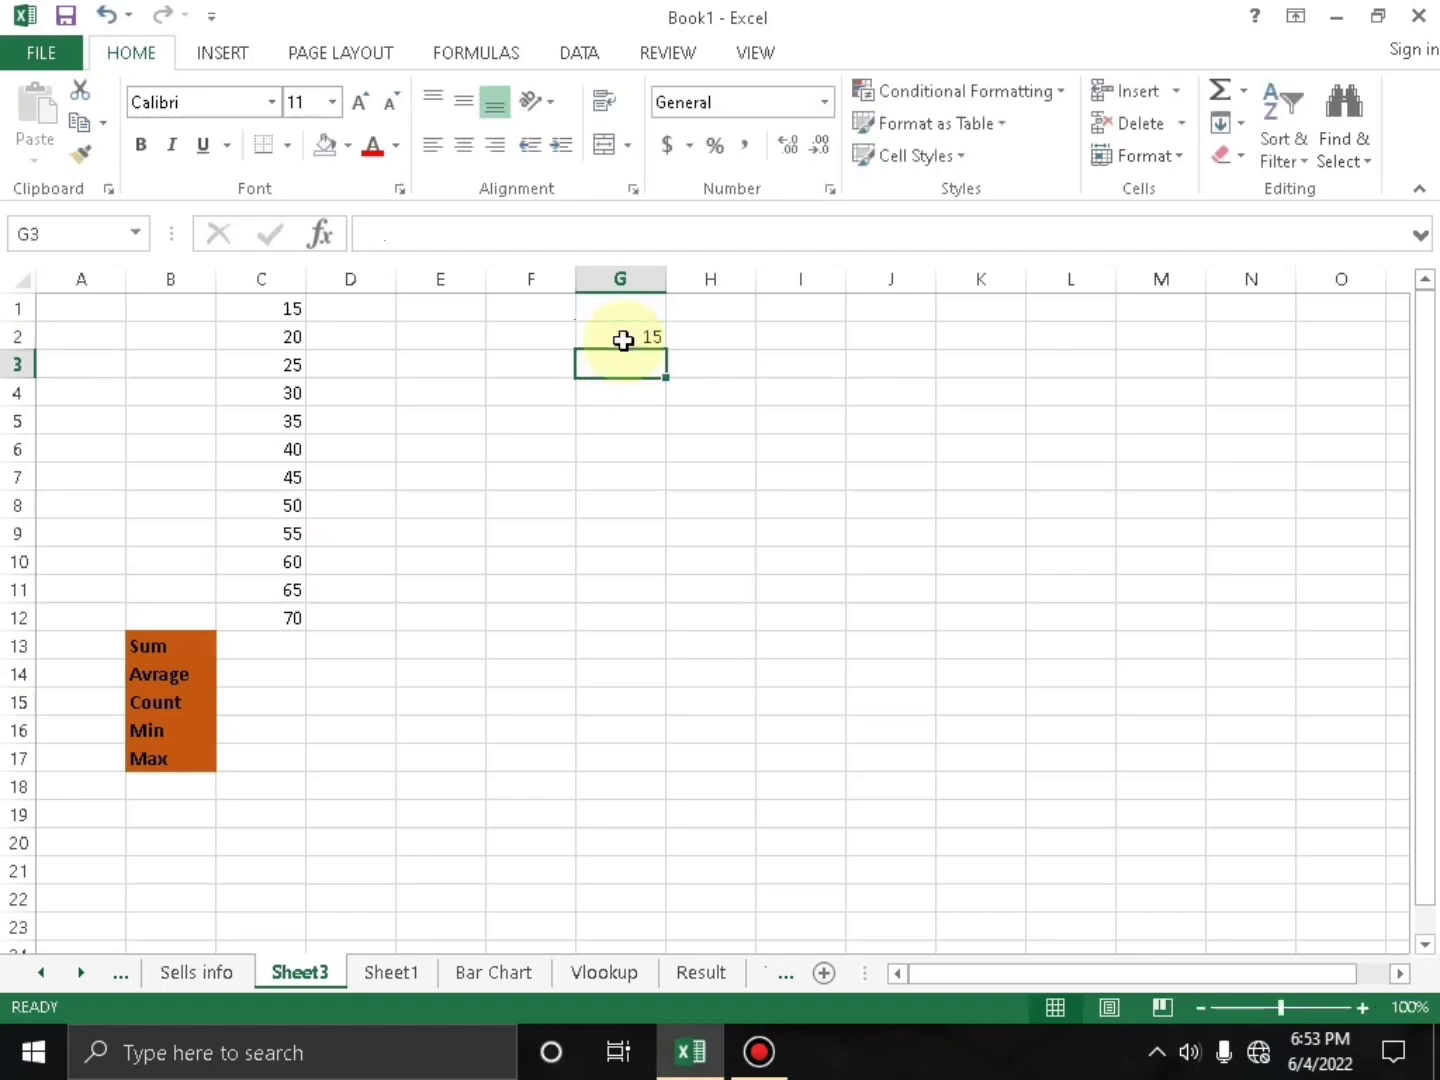
type("5")
key("Return")
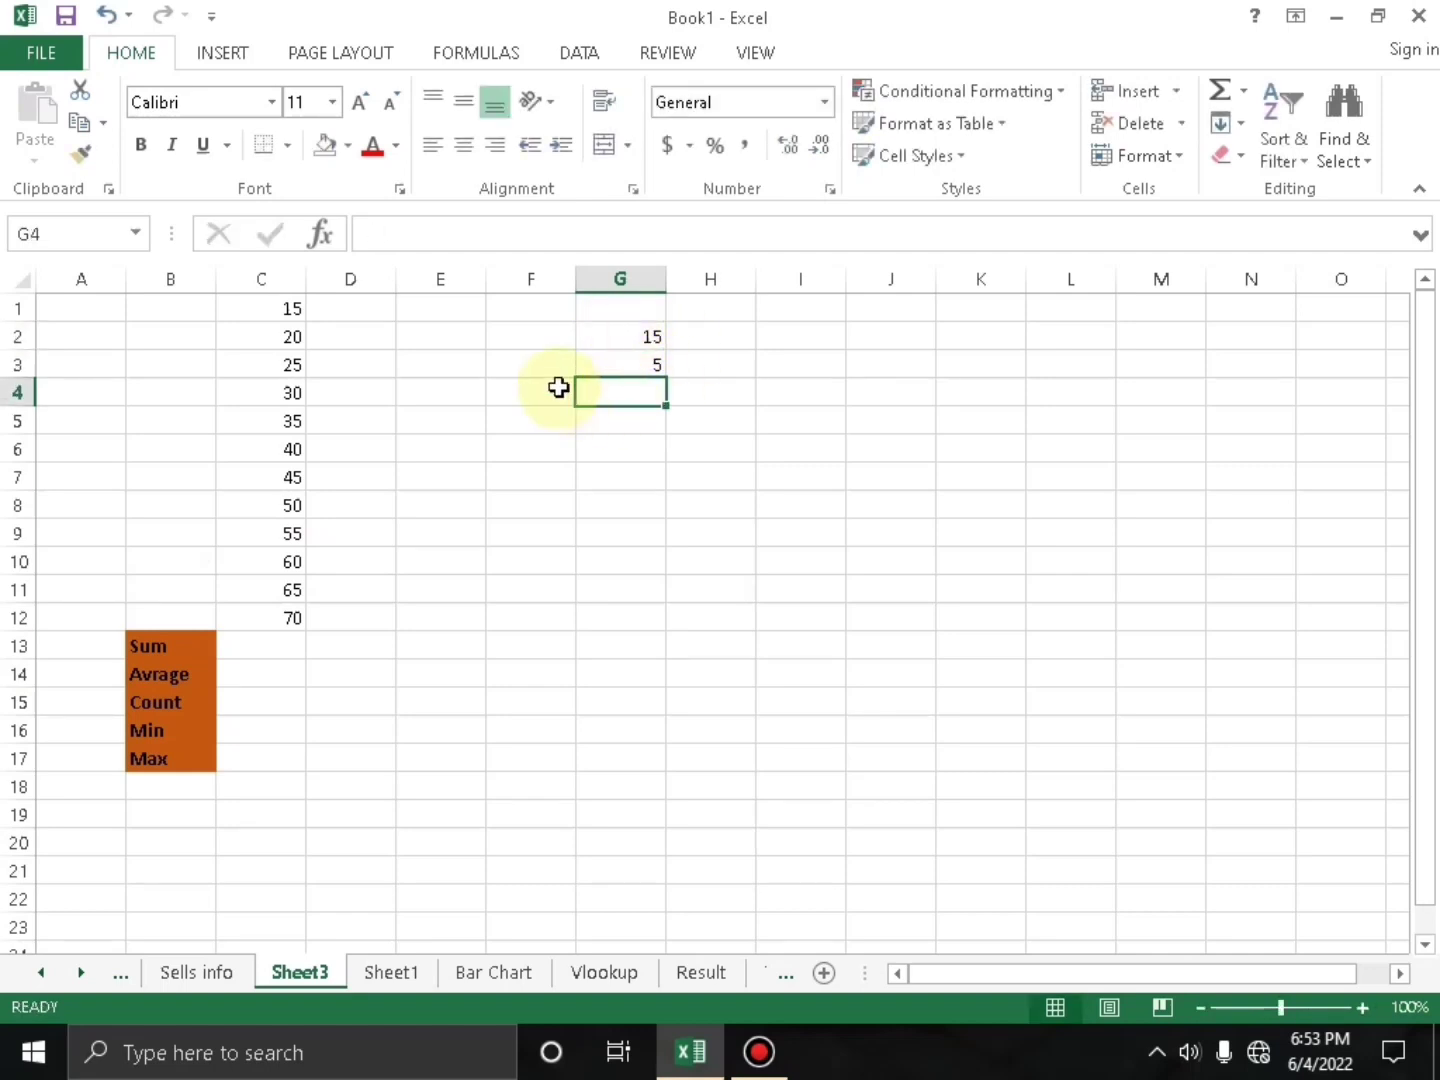
Add the two numbers in cell F4 with the formula =SUM(G2,G3), referencing each cell separately
double_click(558, 391)
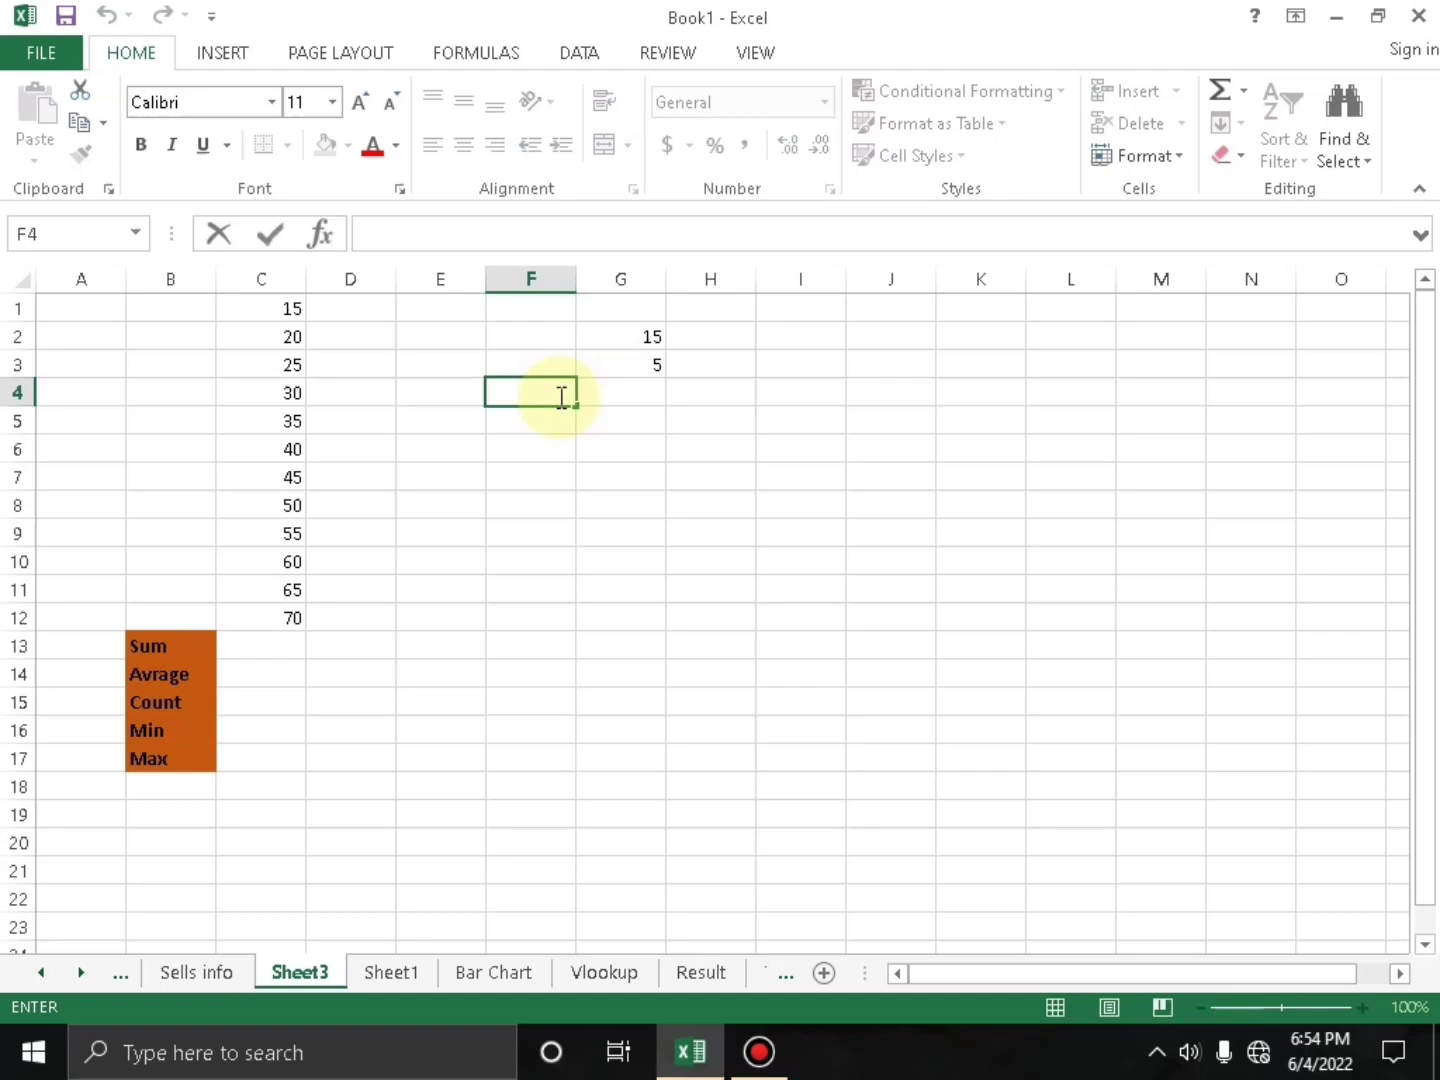
type("=")
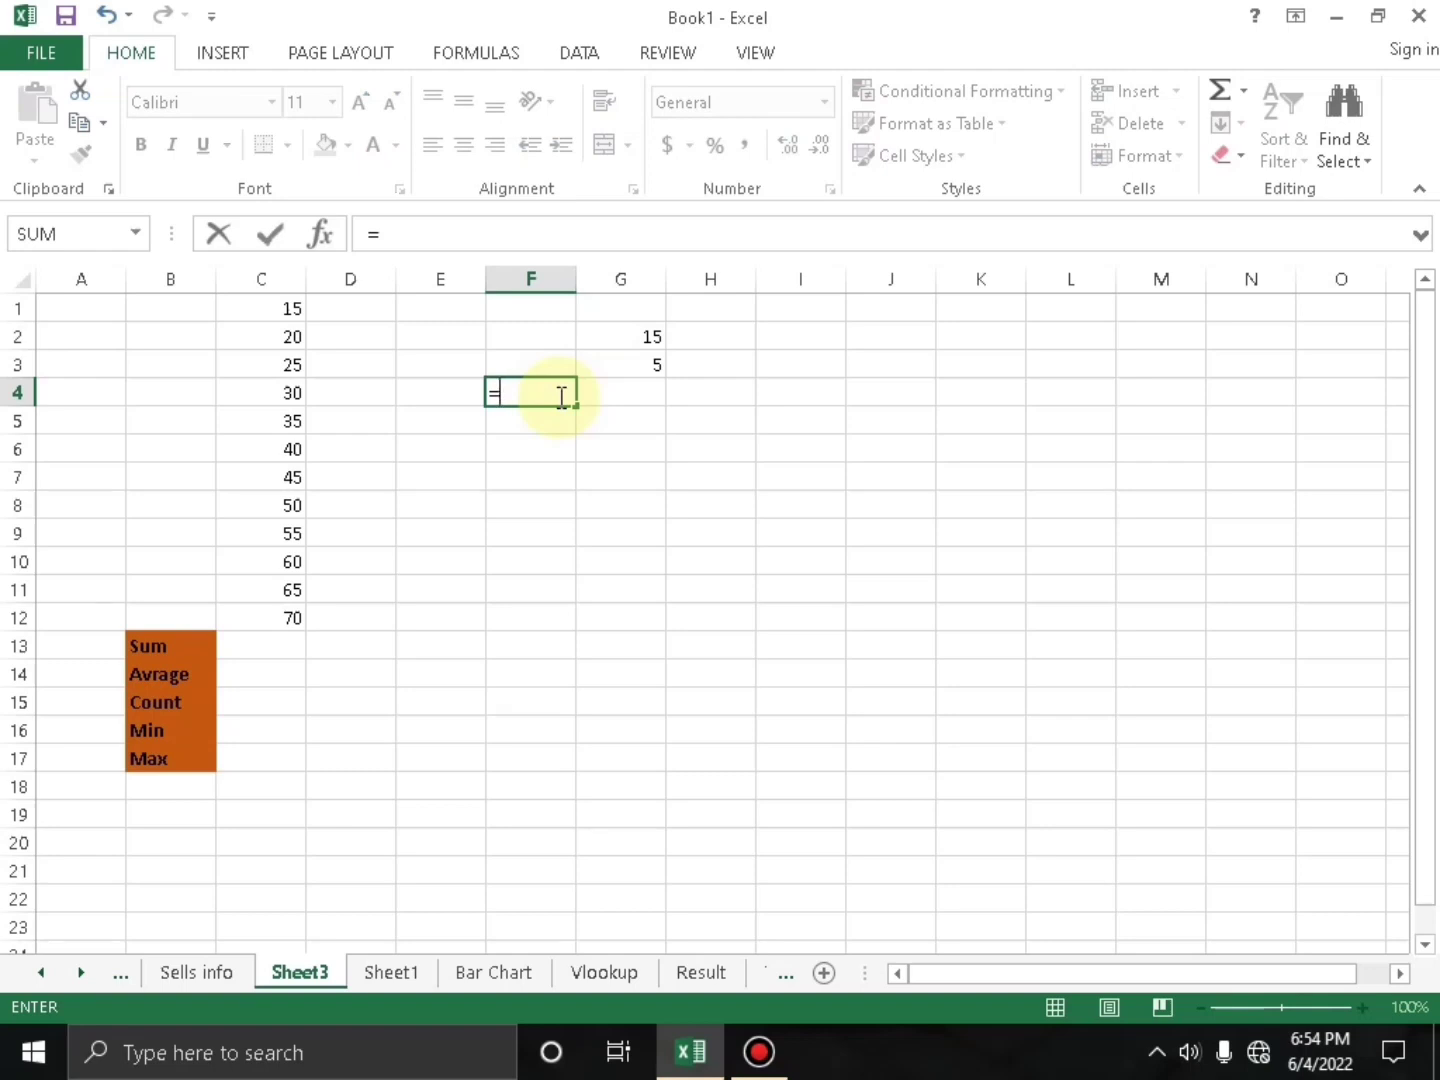
type("su")
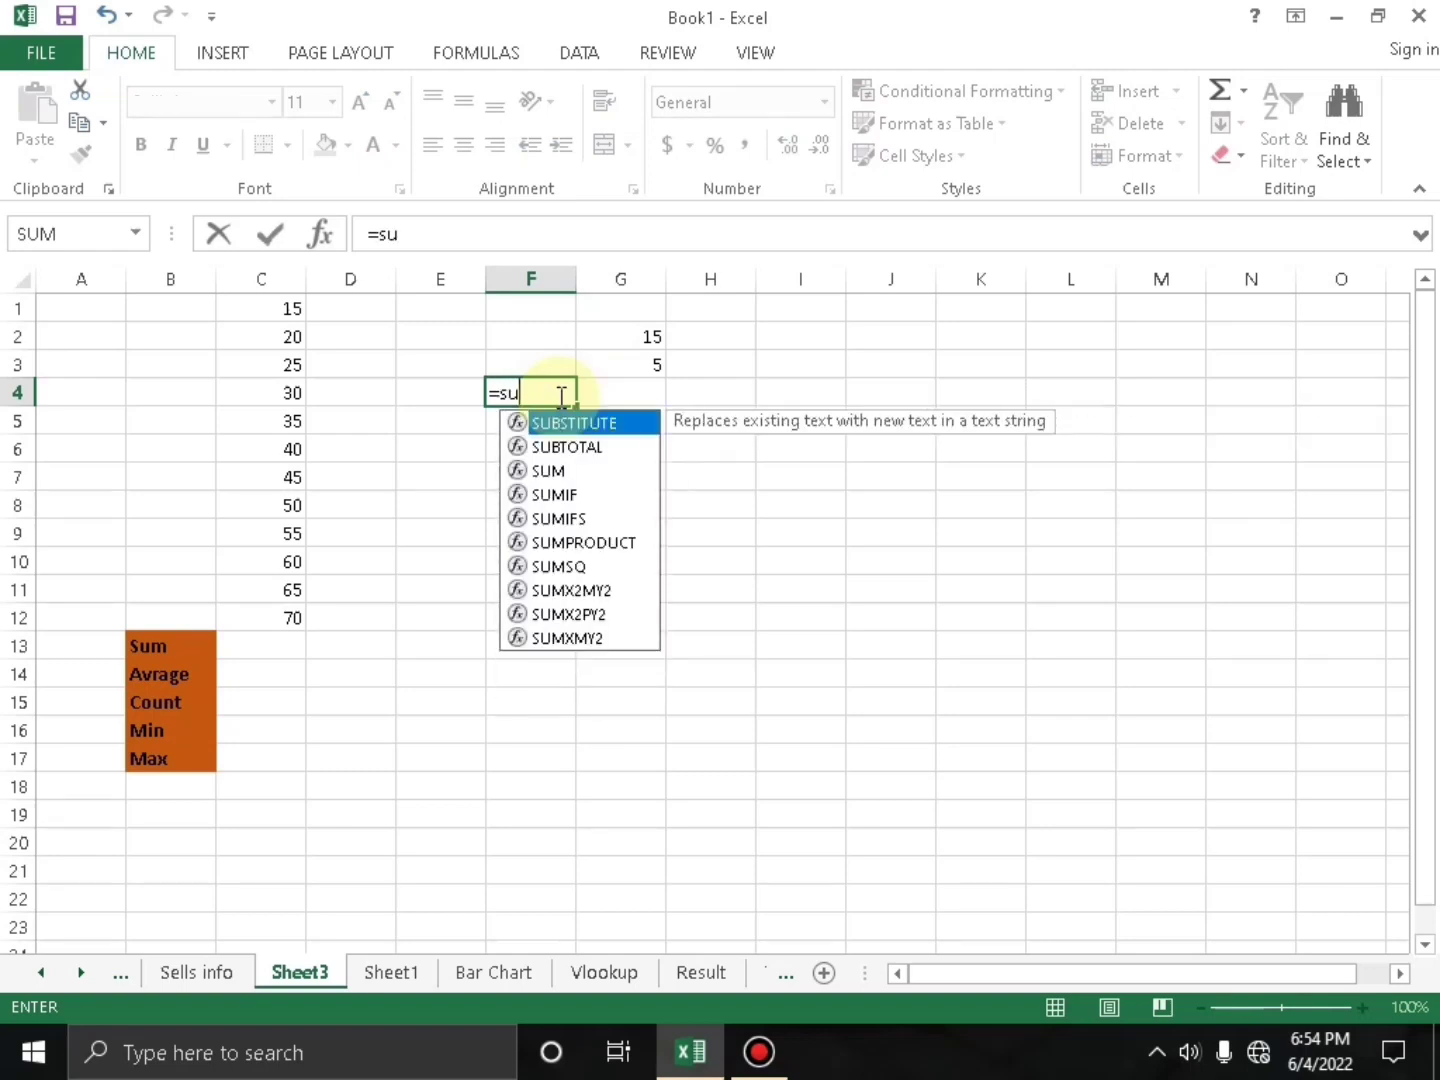
type("m")
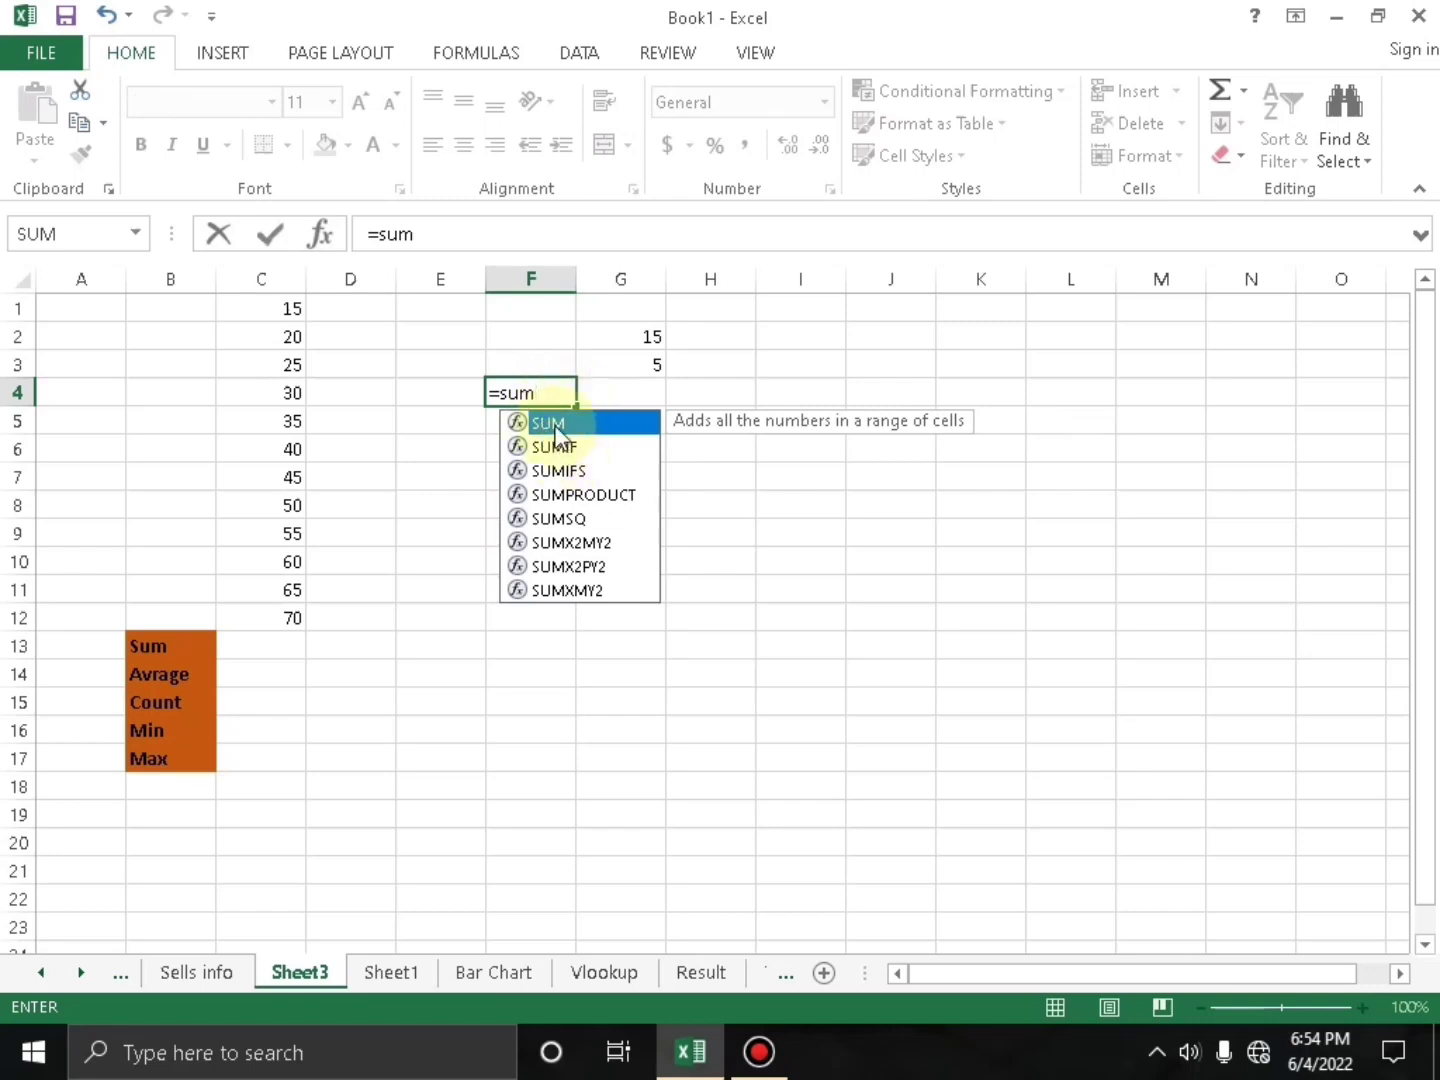
double_click(556, 425)
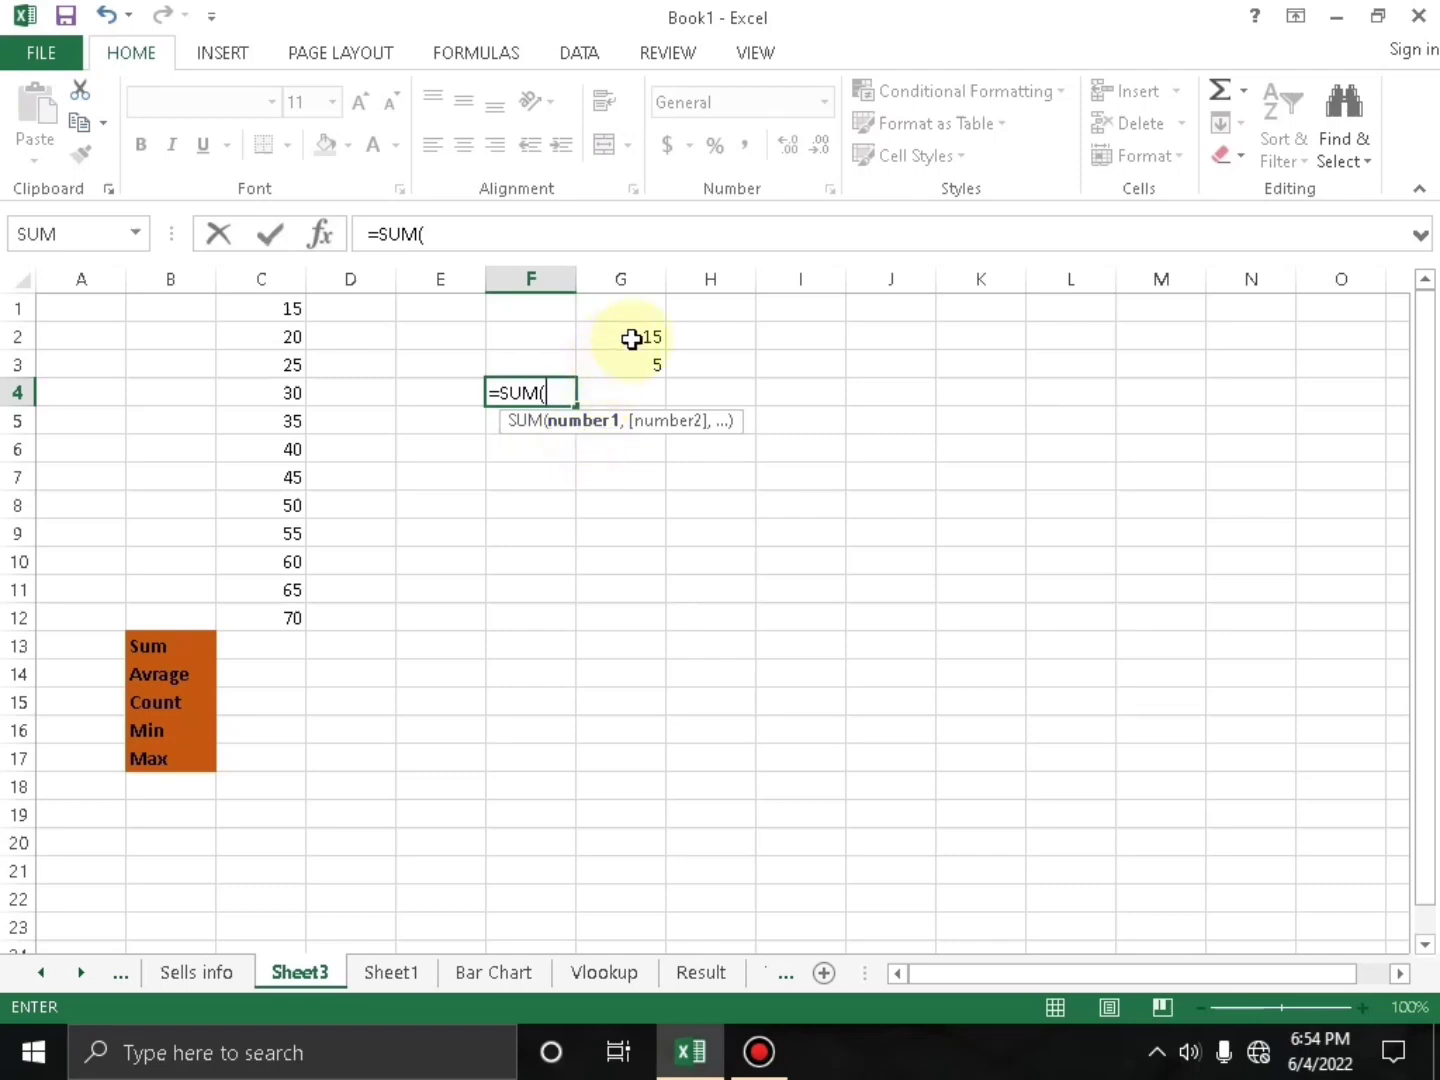
type("15")
key("BackSpace")
key("BackSpace")
left_click(632, 338)
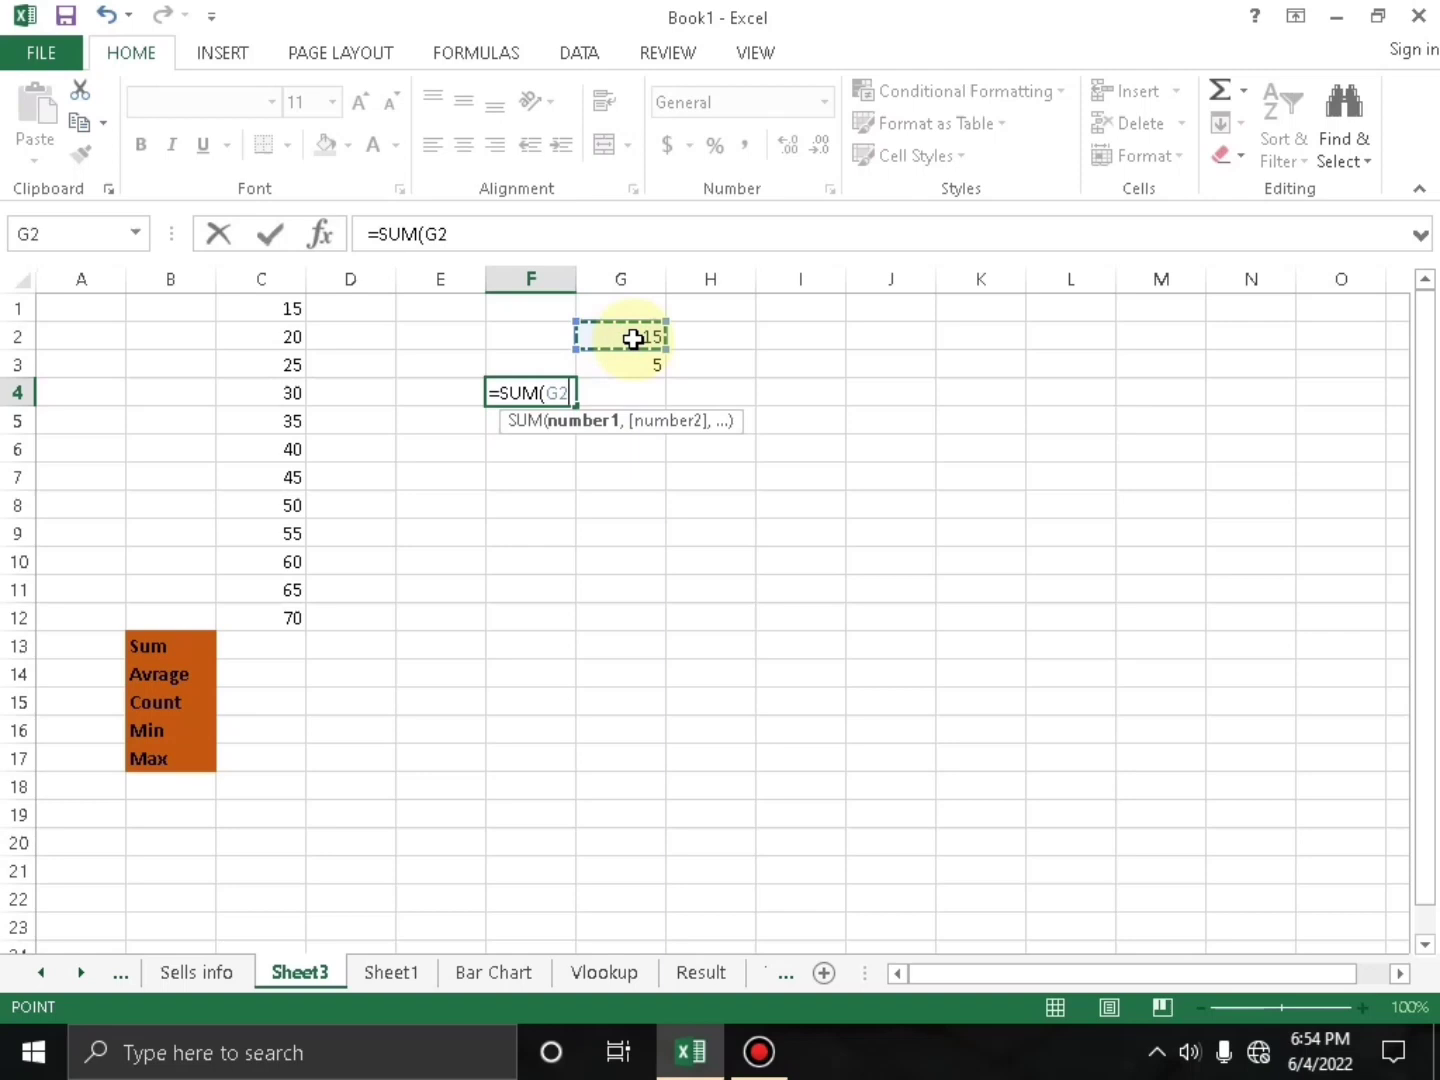
type(",")
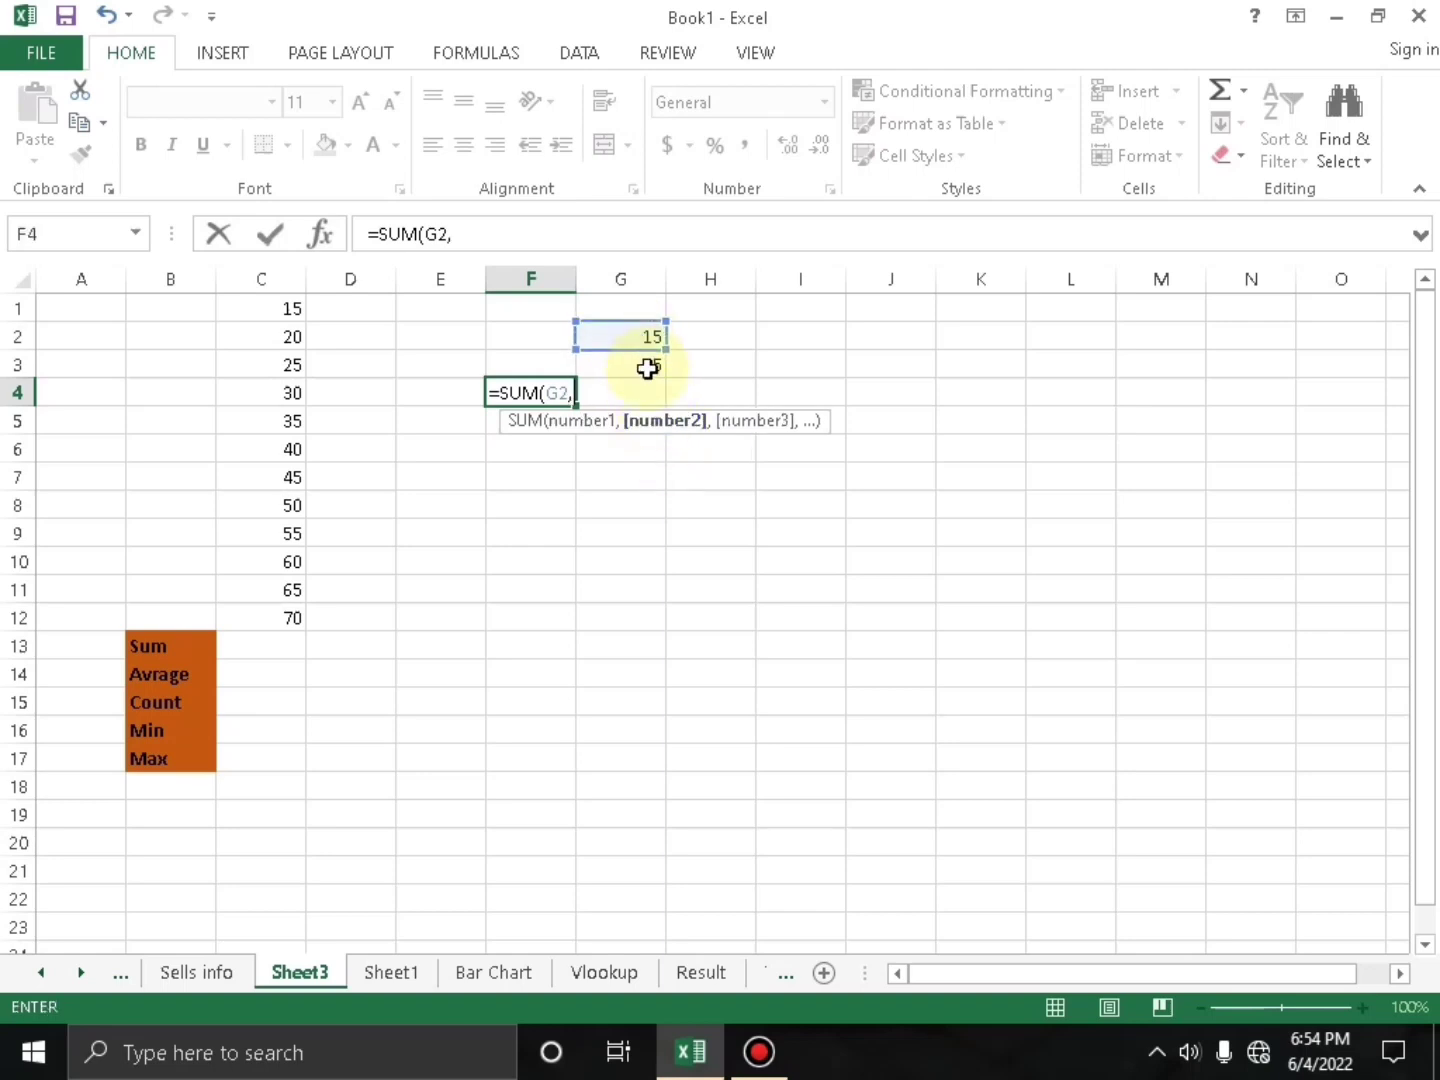
left_click(648, 368)
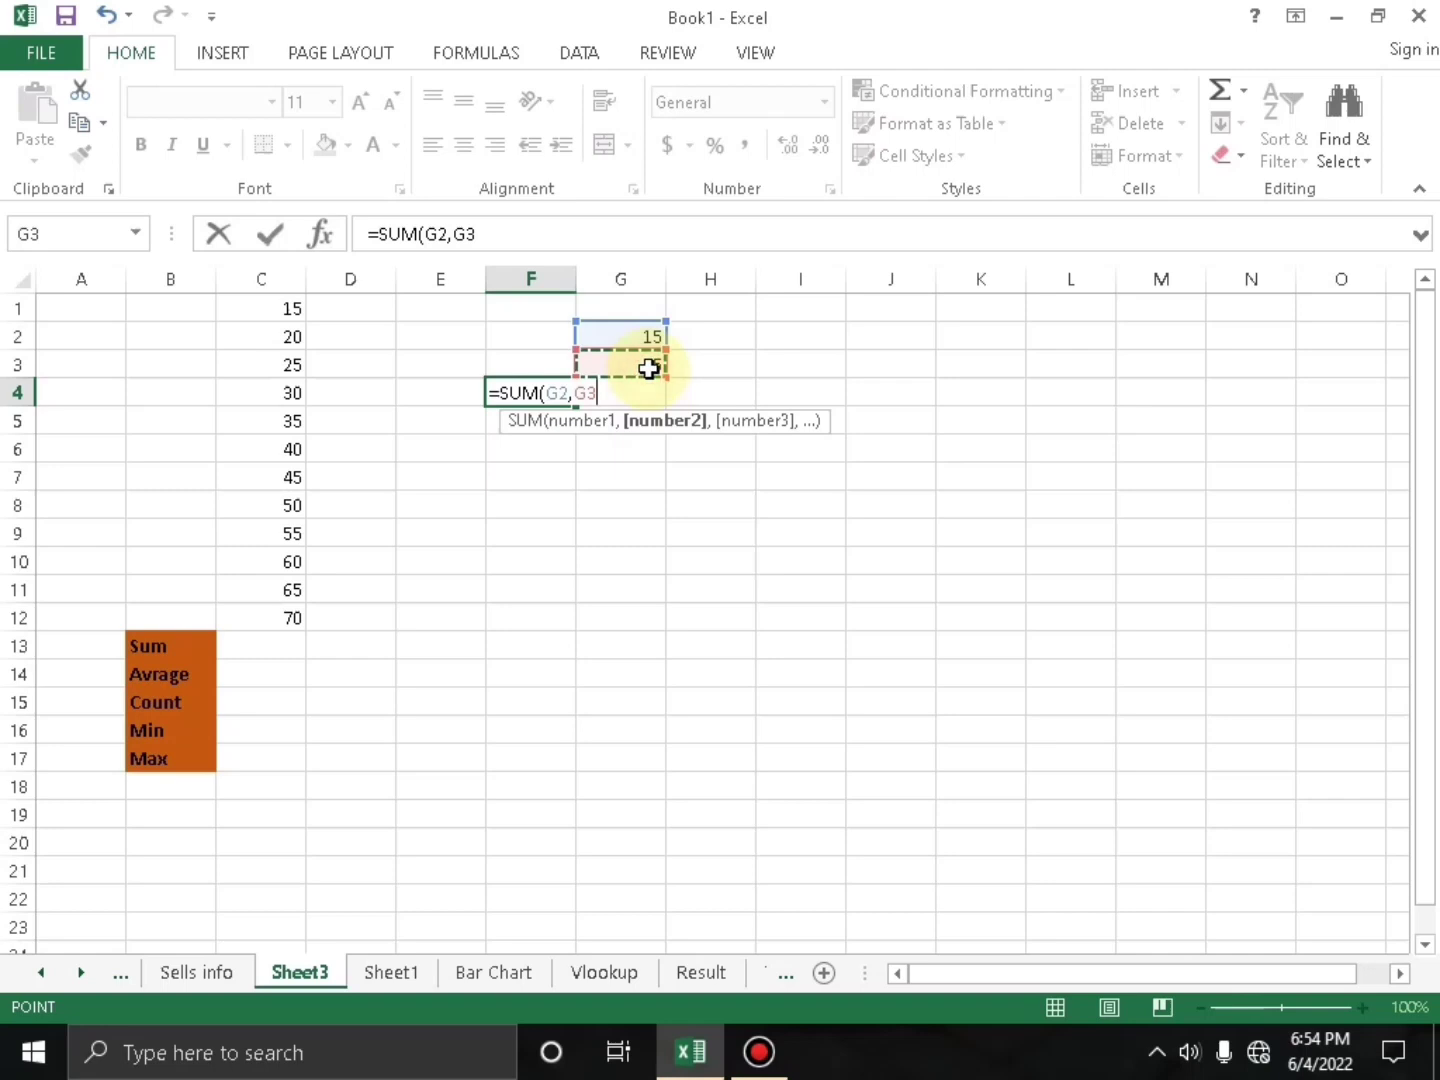
key("Return")
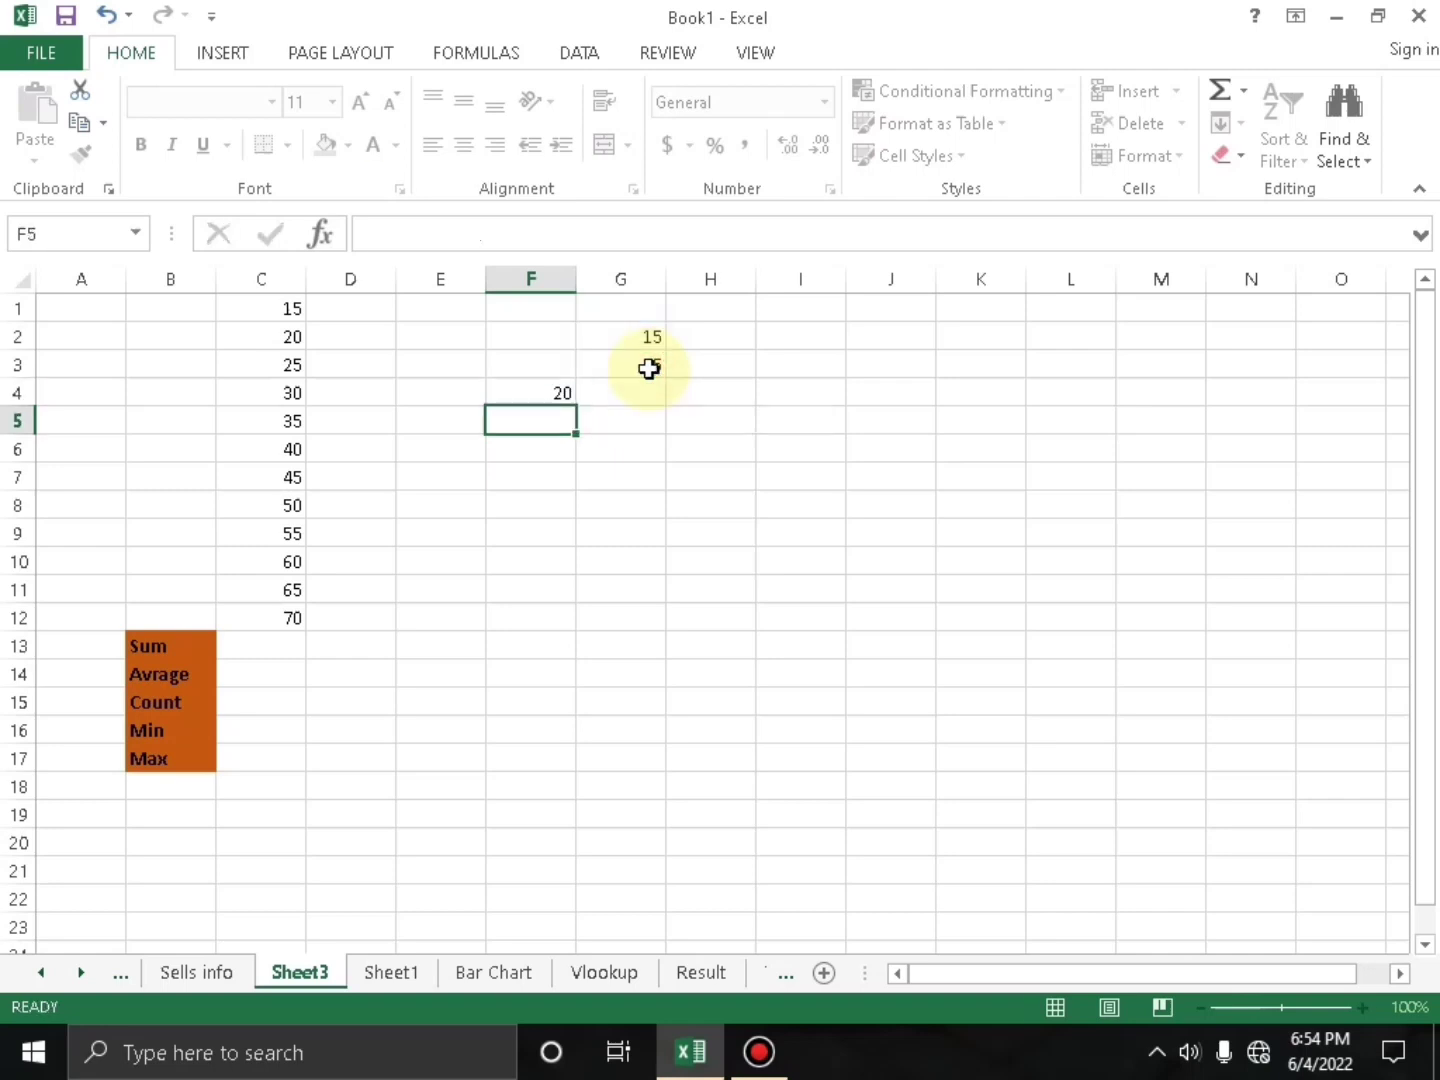
left_click(536, 385)
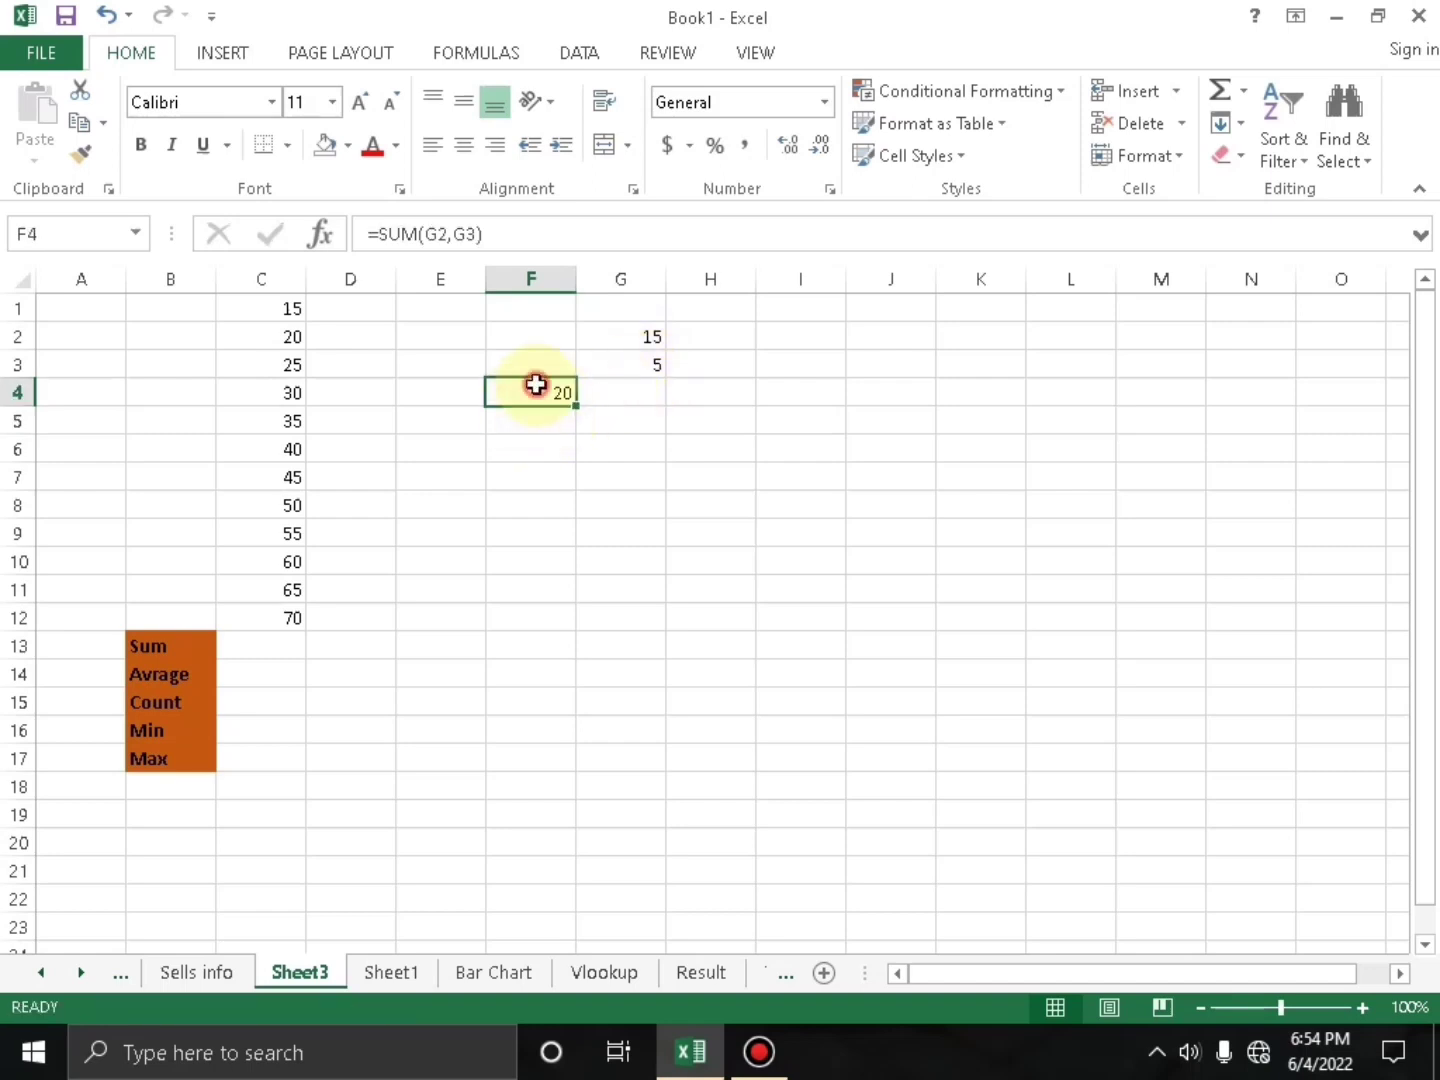
Start a SUM formula in cell C13, beside the Sum label, for the numbers in column C
left_click_drag(274, 304, 289, 614)
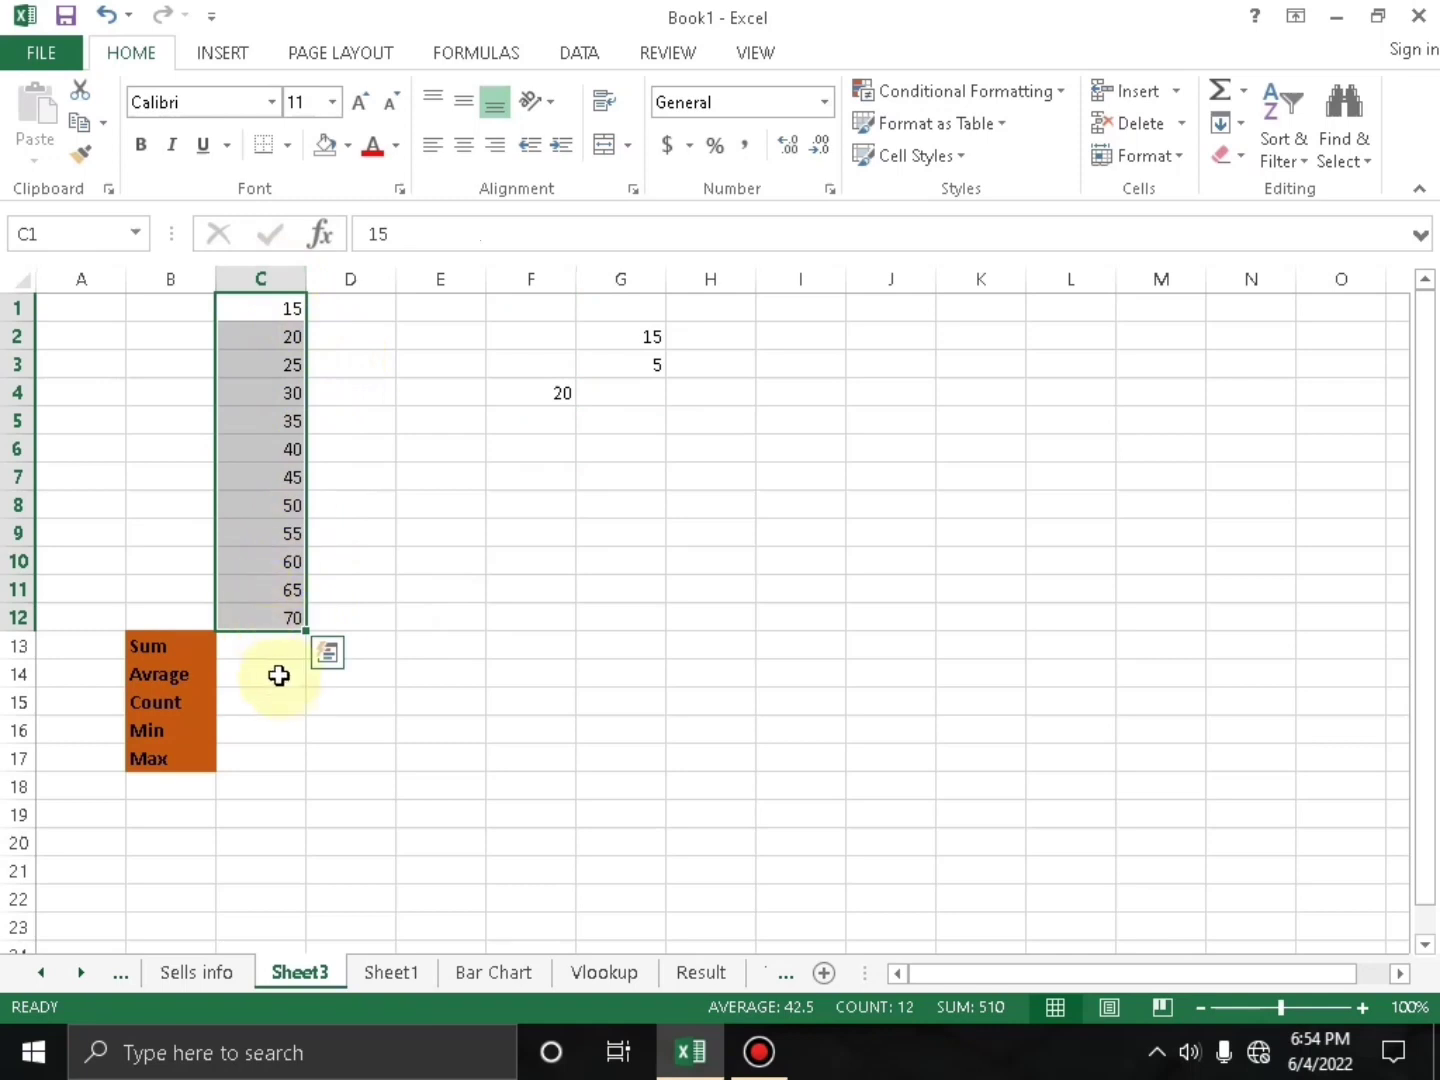
left_click(274, 644)
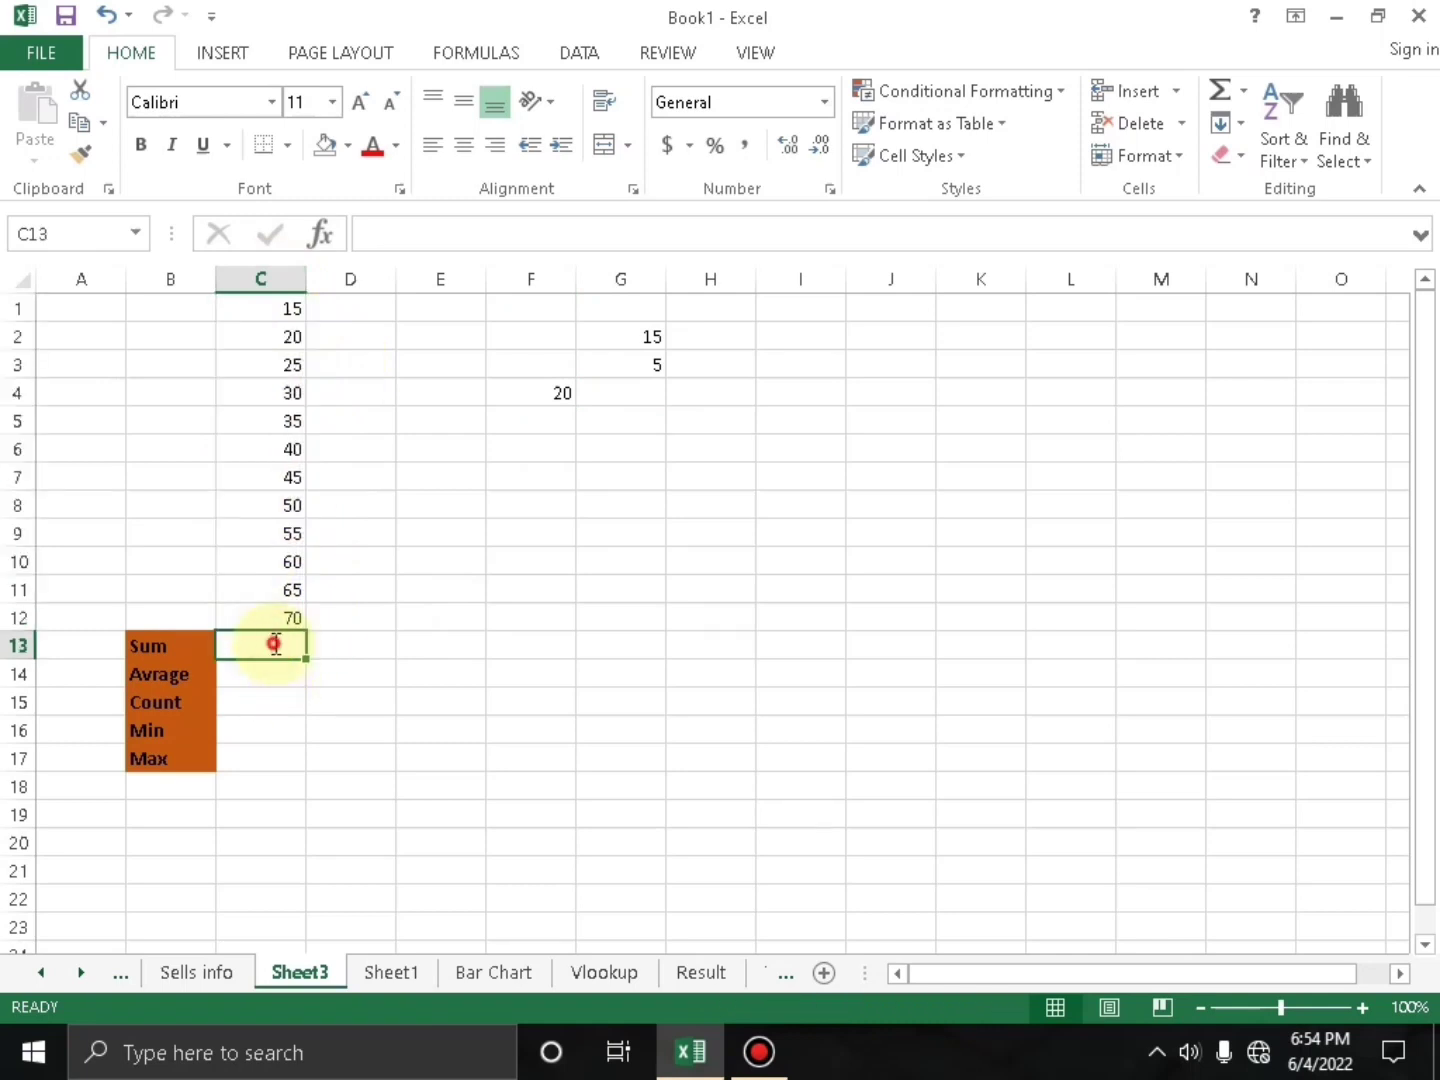
double_click(273, 644)
type("=")
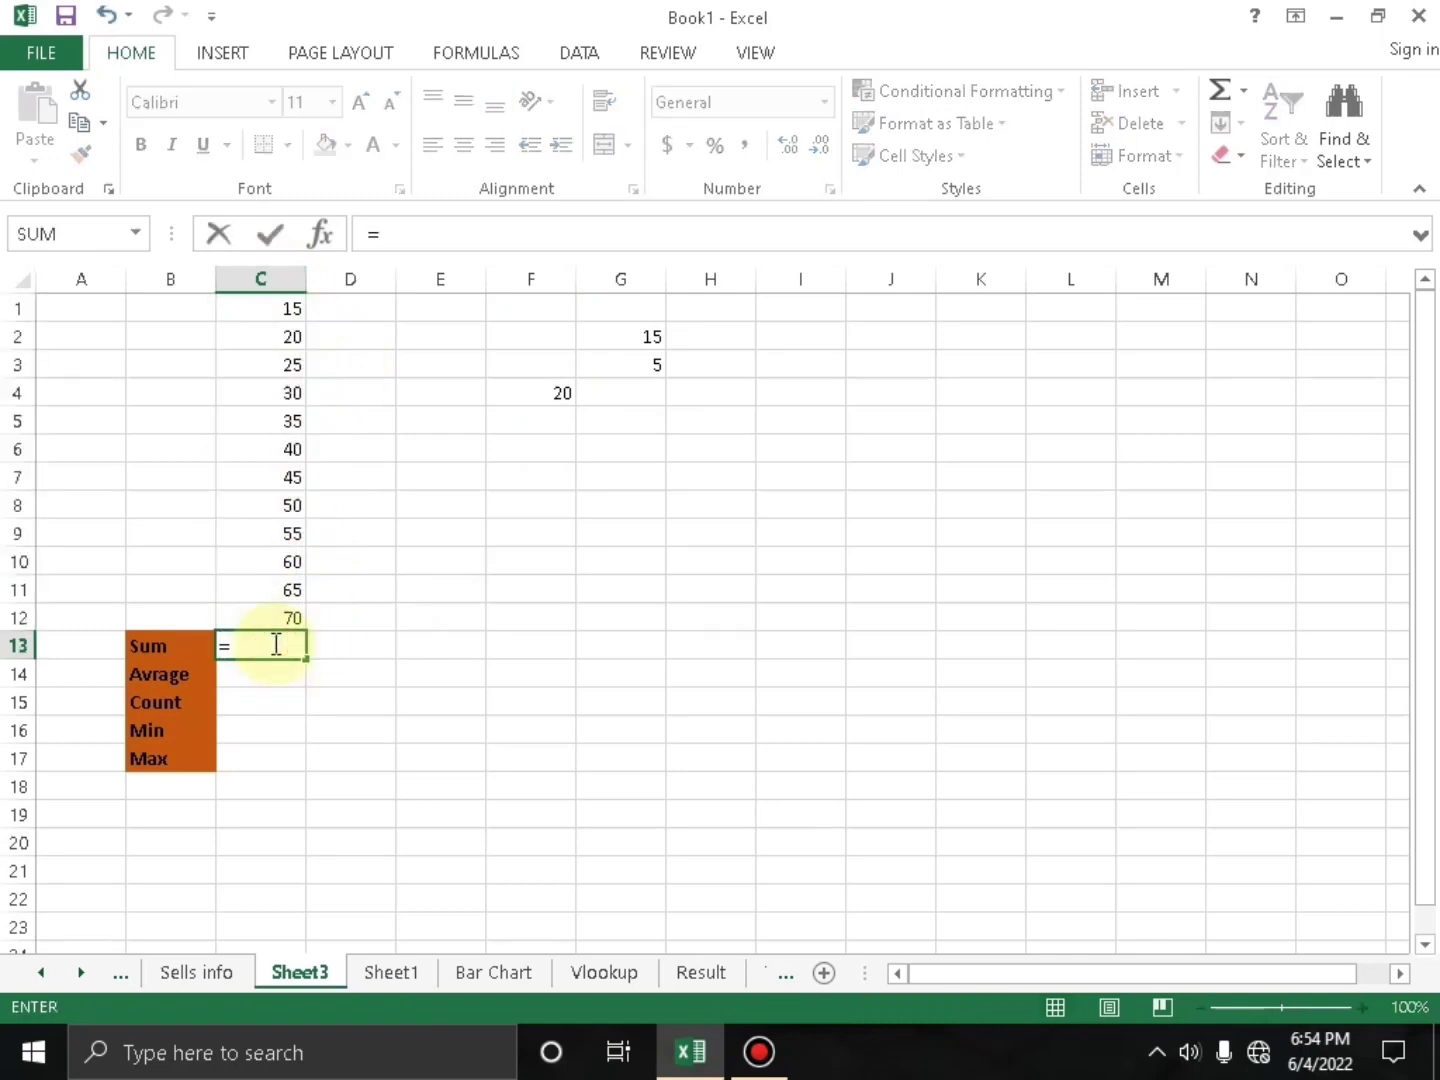
type("sum")
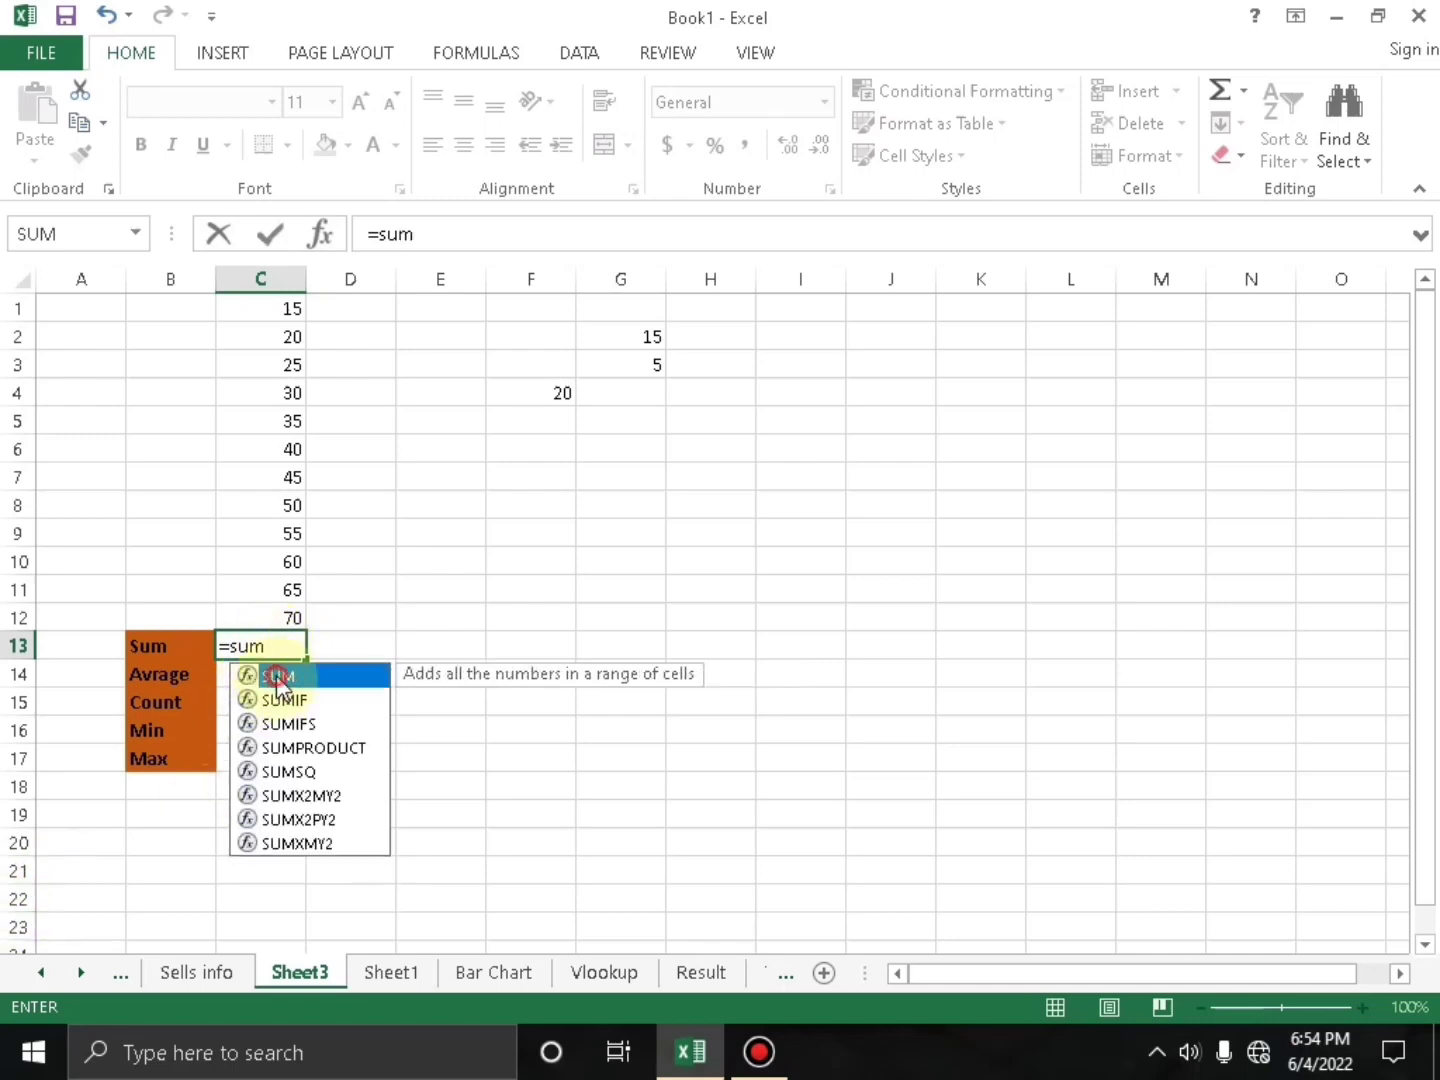
double_click(276, 676)
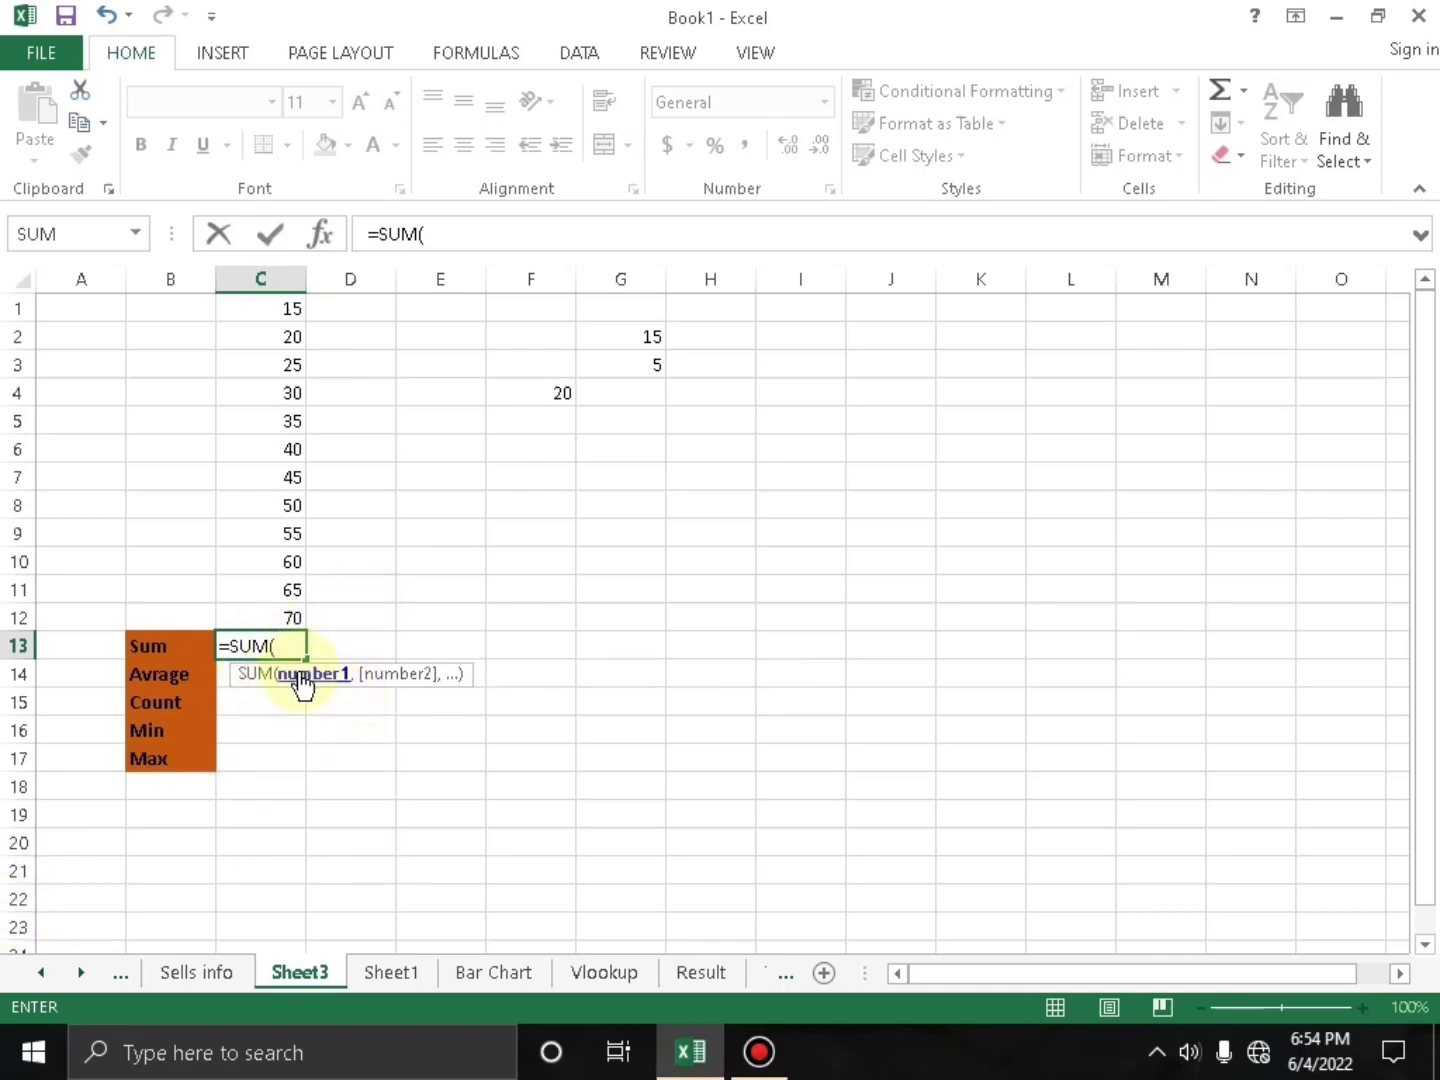
left_click(295, 308)
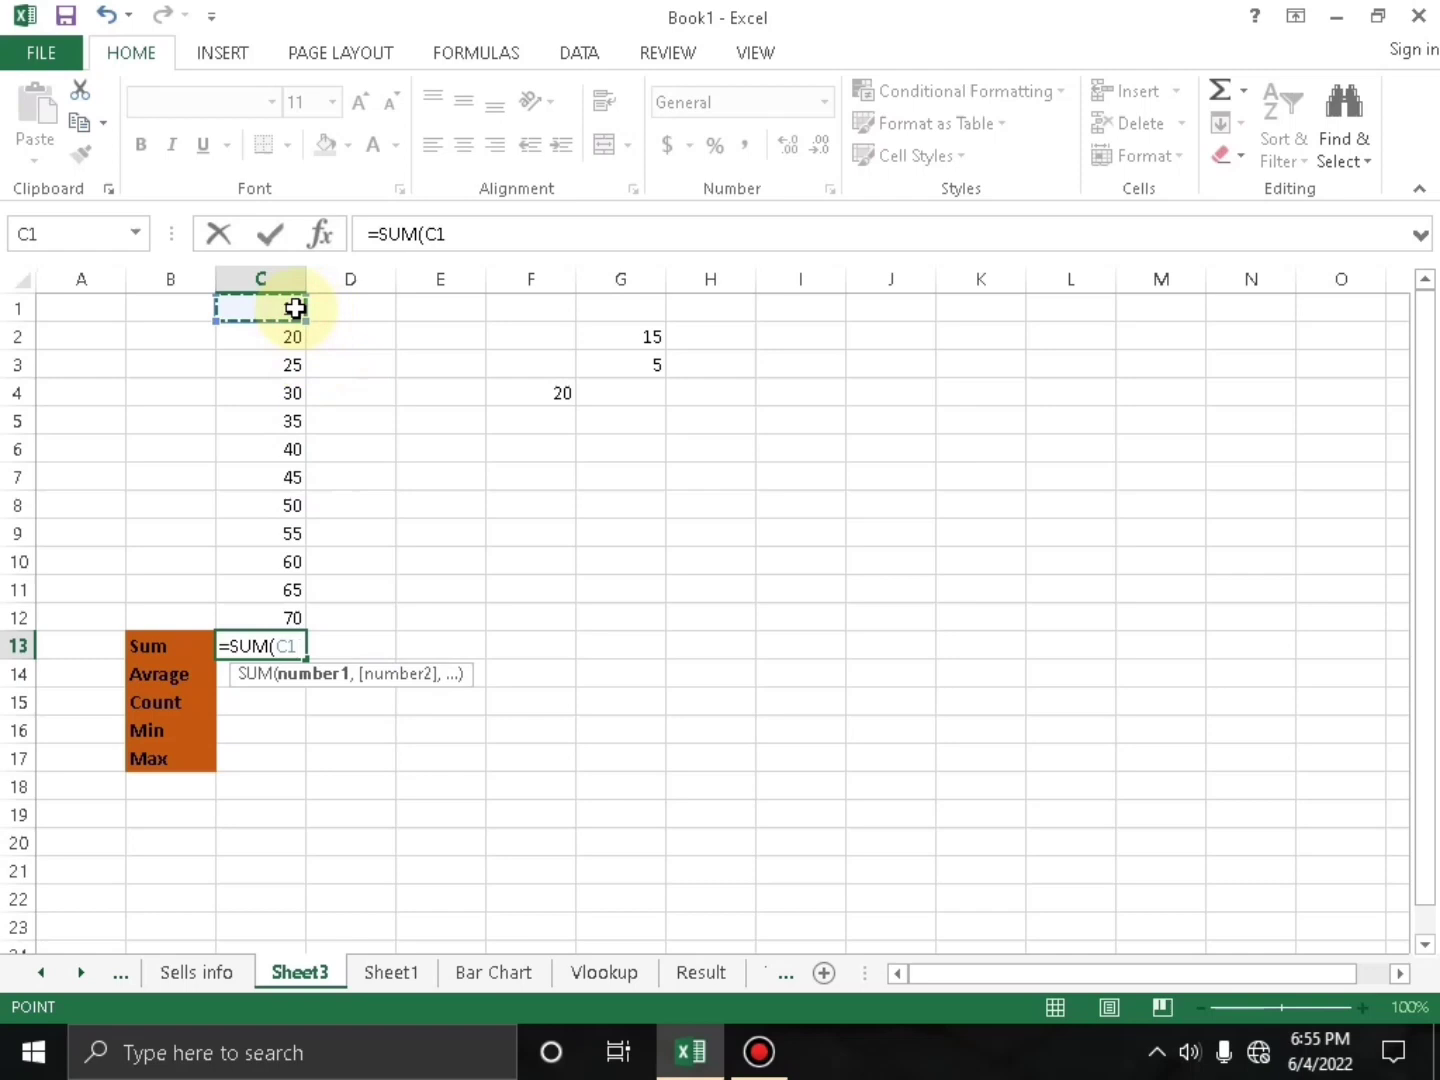
type(",")
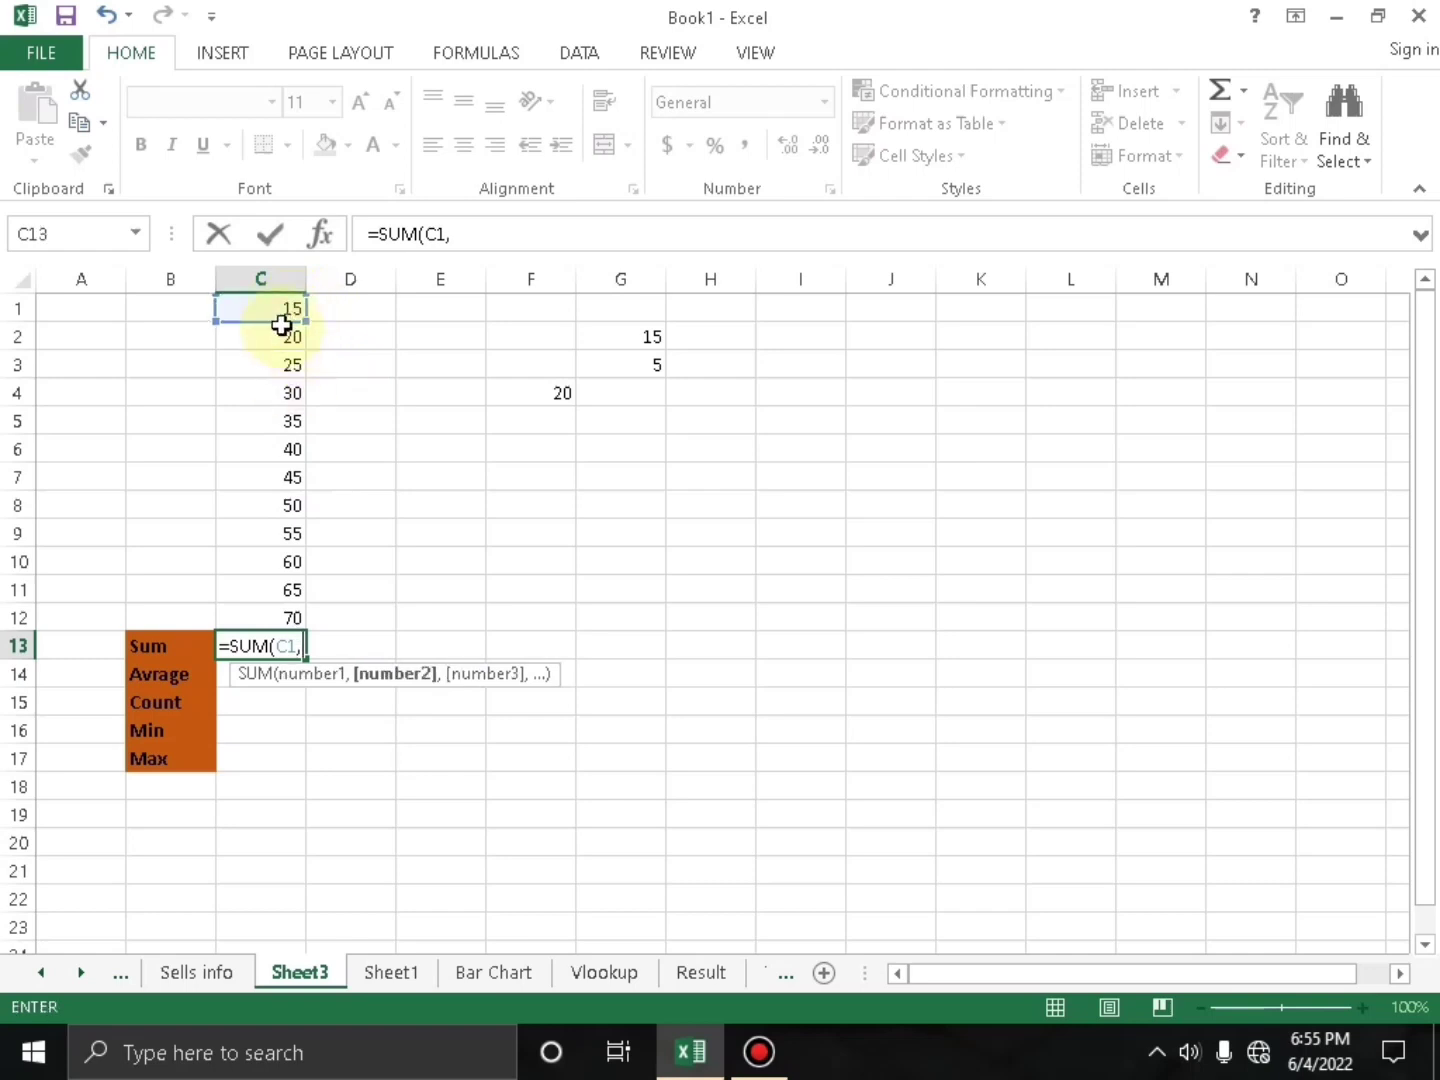
left_click(288, 343)
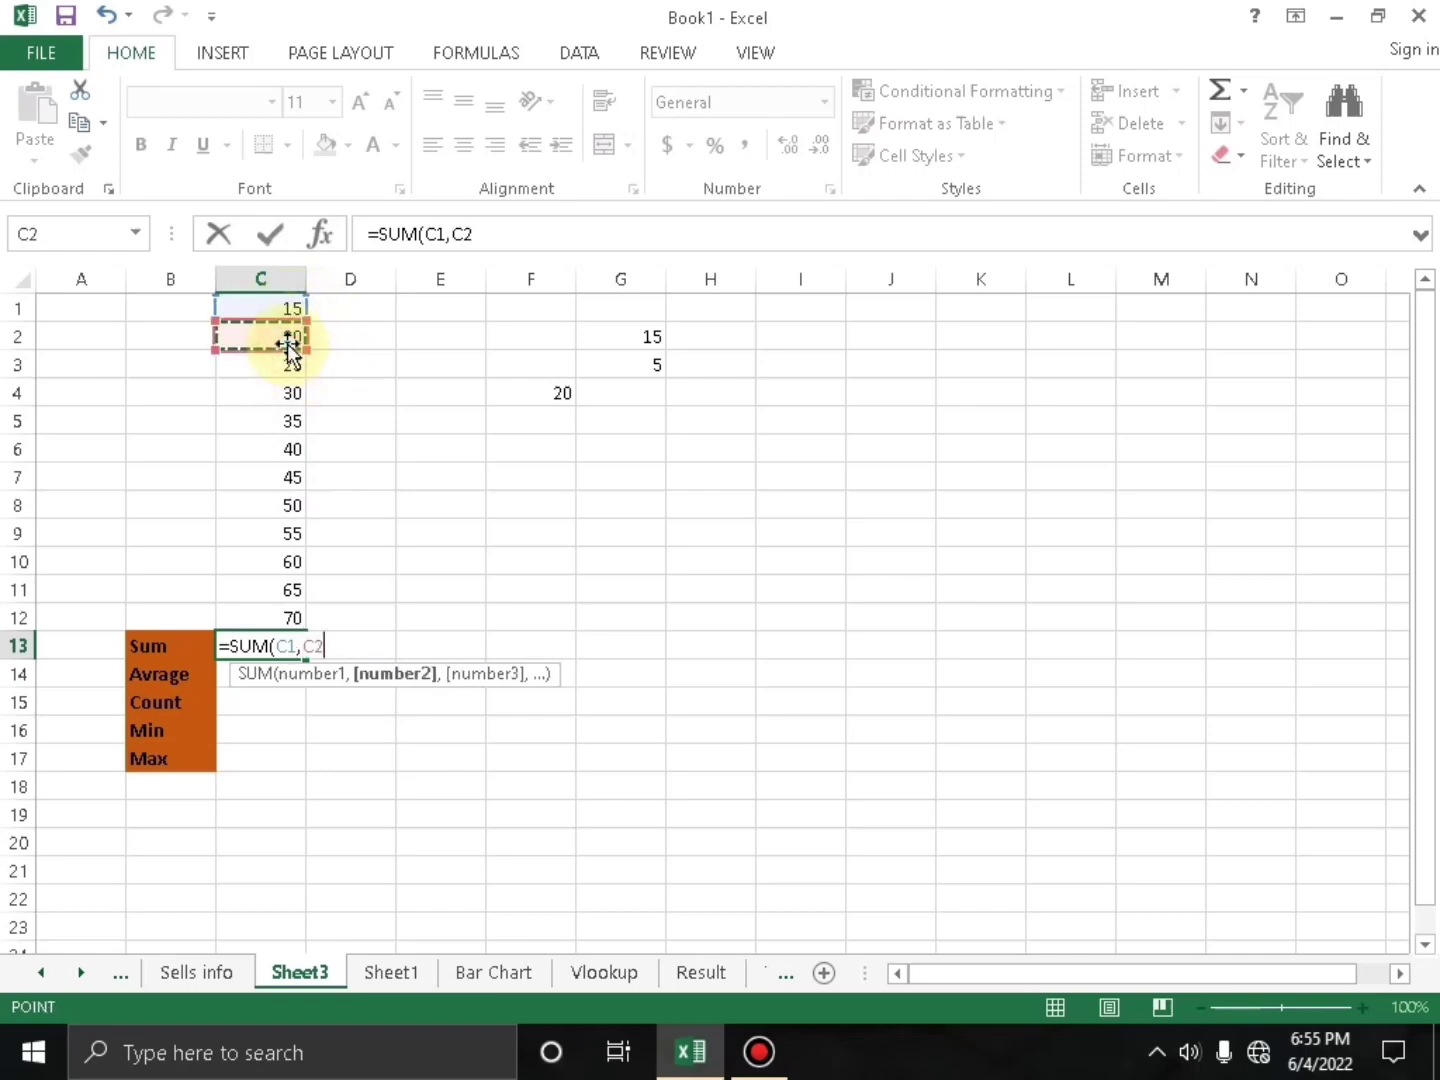
type(",")
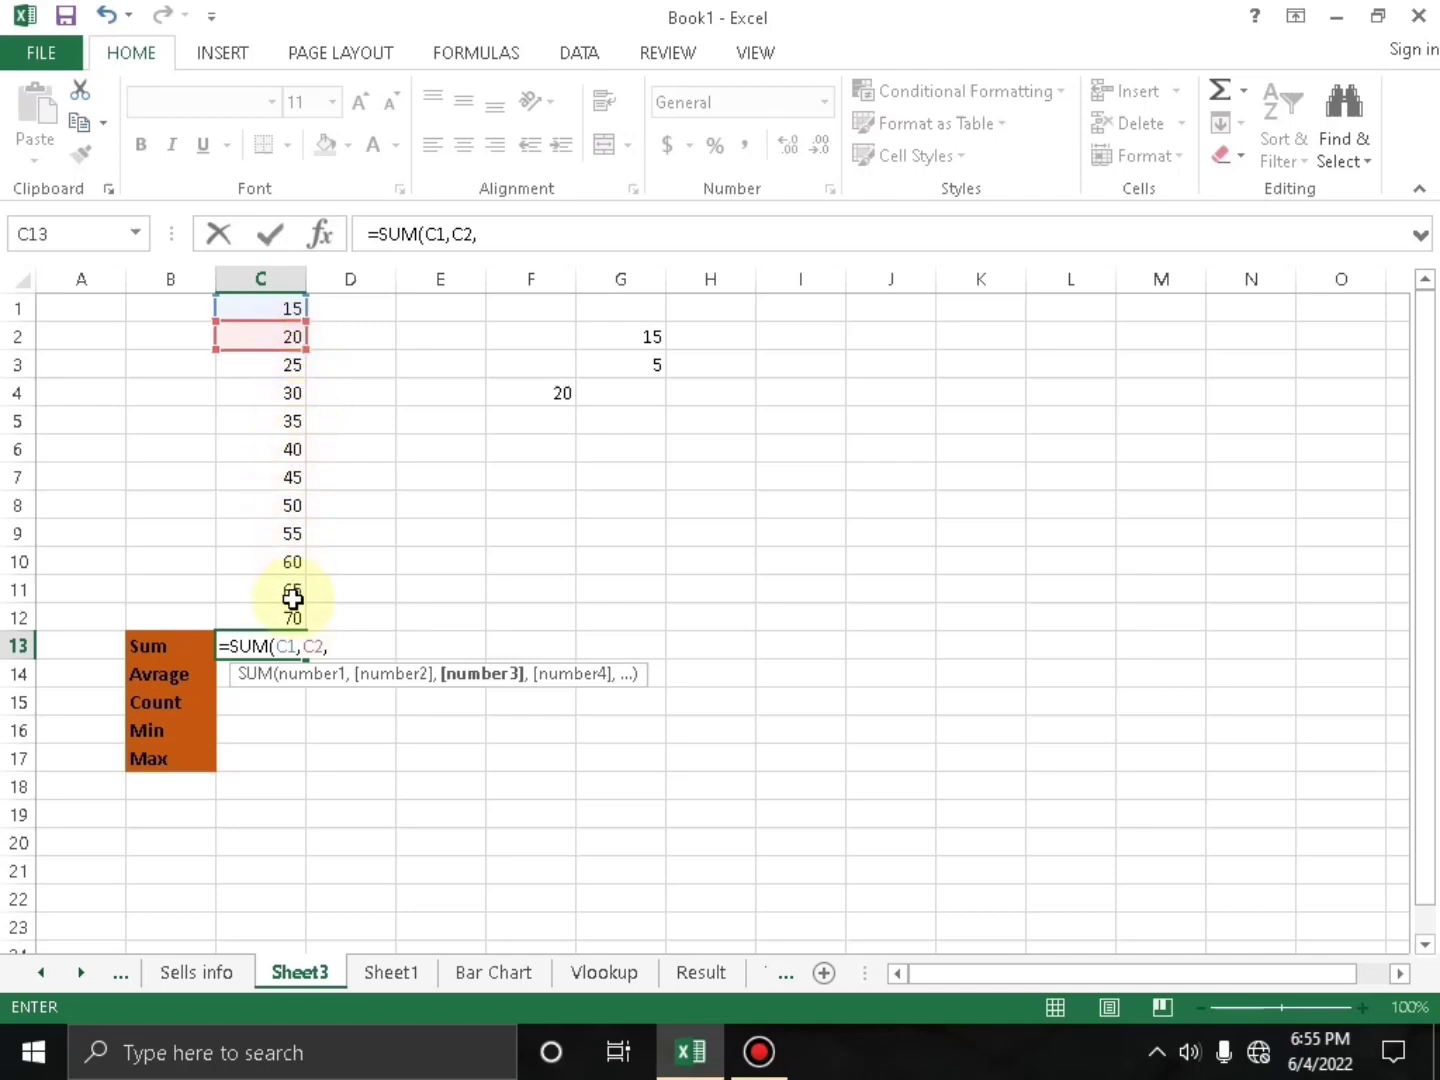
key("BackSpace")
key("BackSpace")
key("BackSpace")
key("BackSpace")
key("BackSpace")
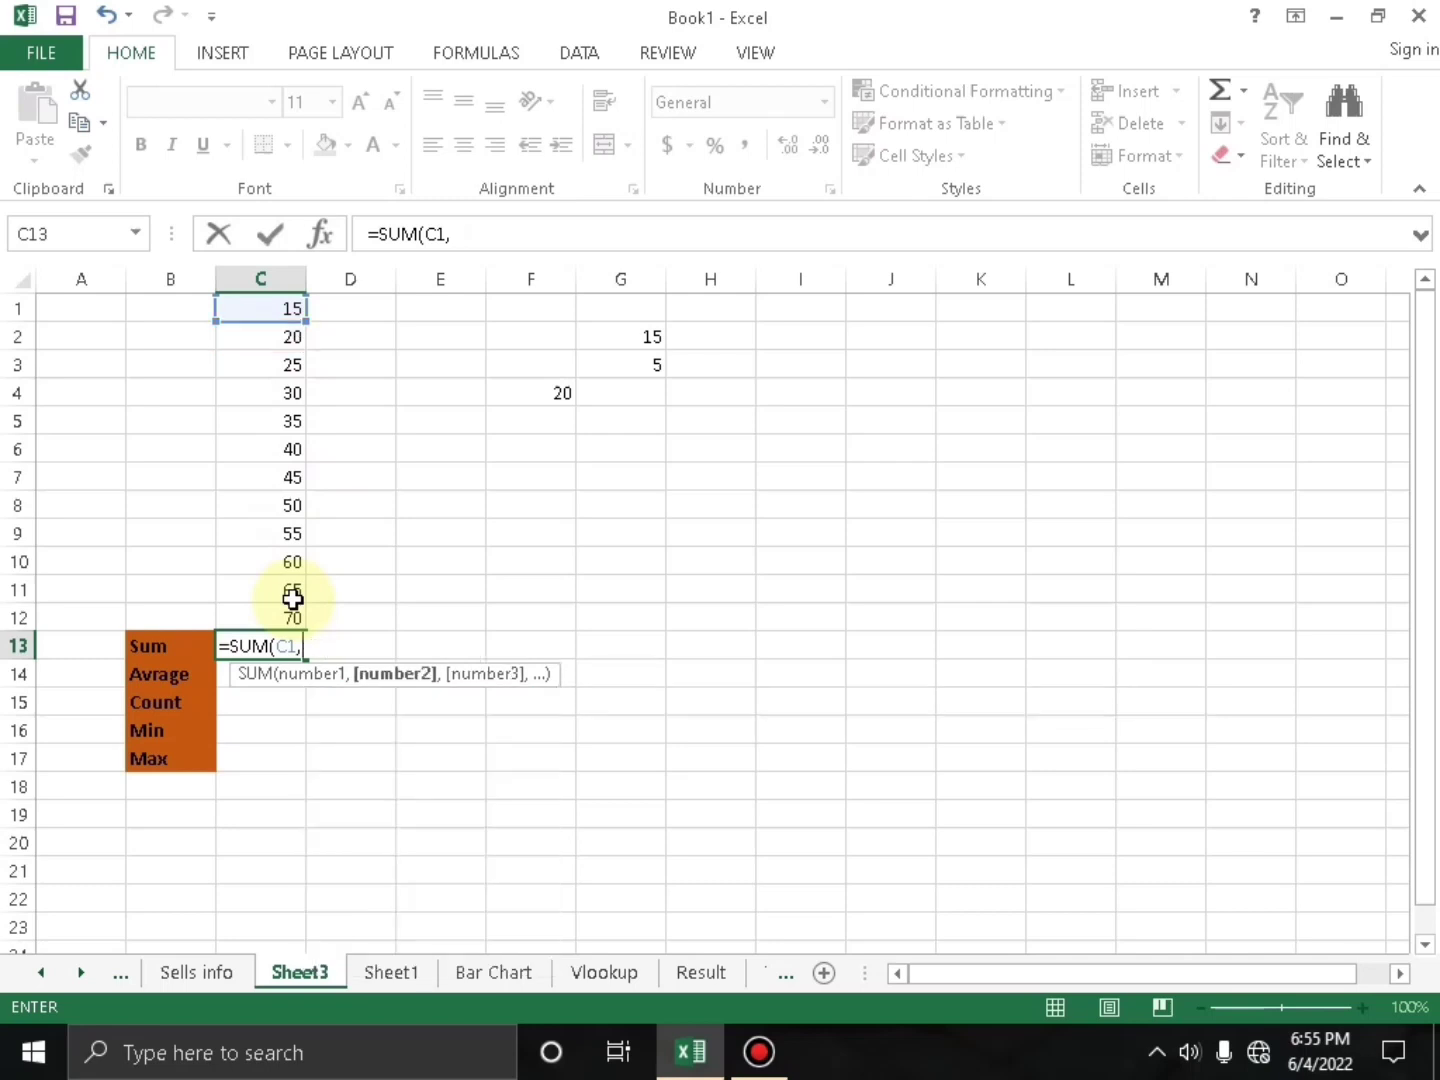
key("BackSpace")
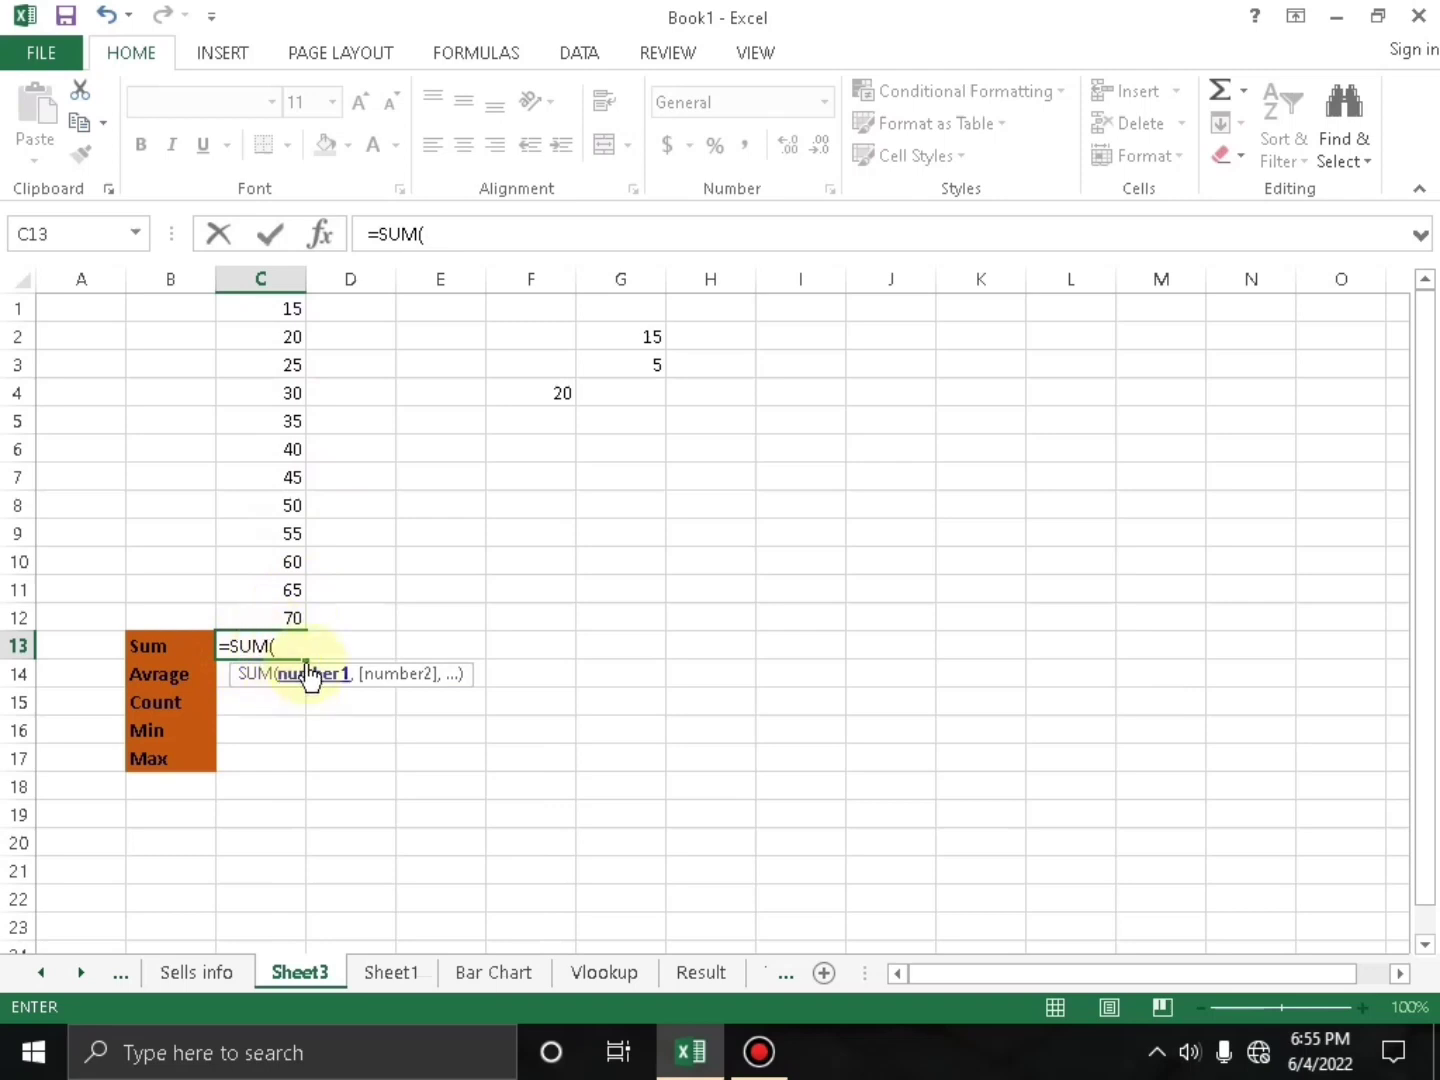
Complete the SUM formula in C13 with the range C1:C12 and check the finished formula
left_click_drag(270, 309, 281, 603)
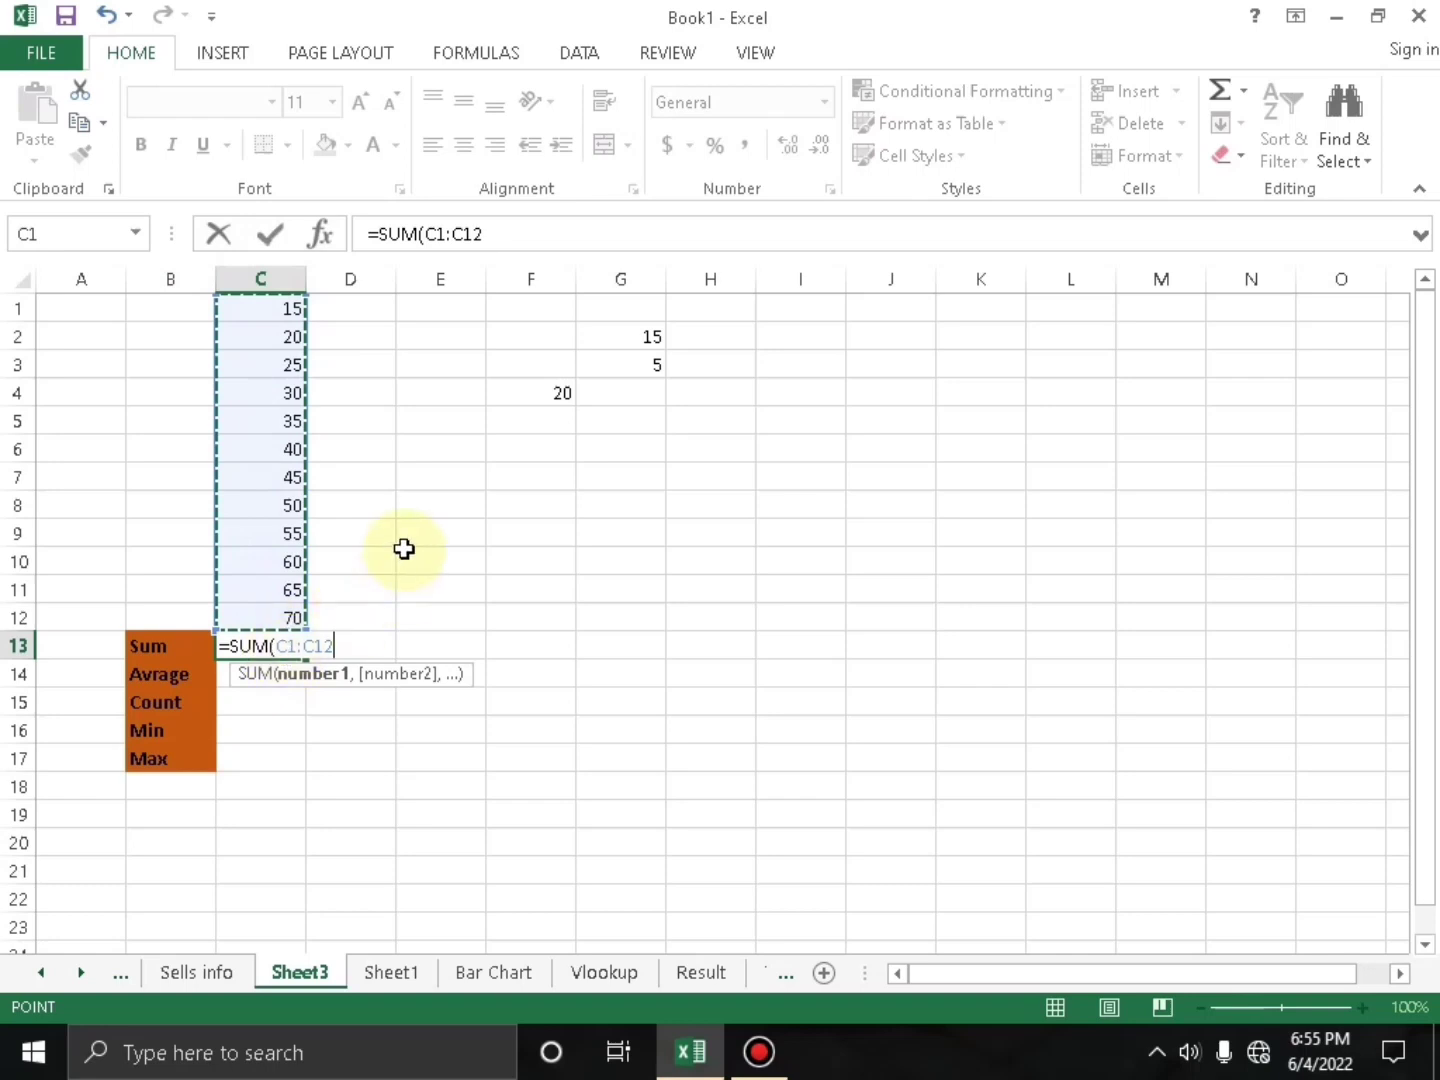
type(")")
key("Return")
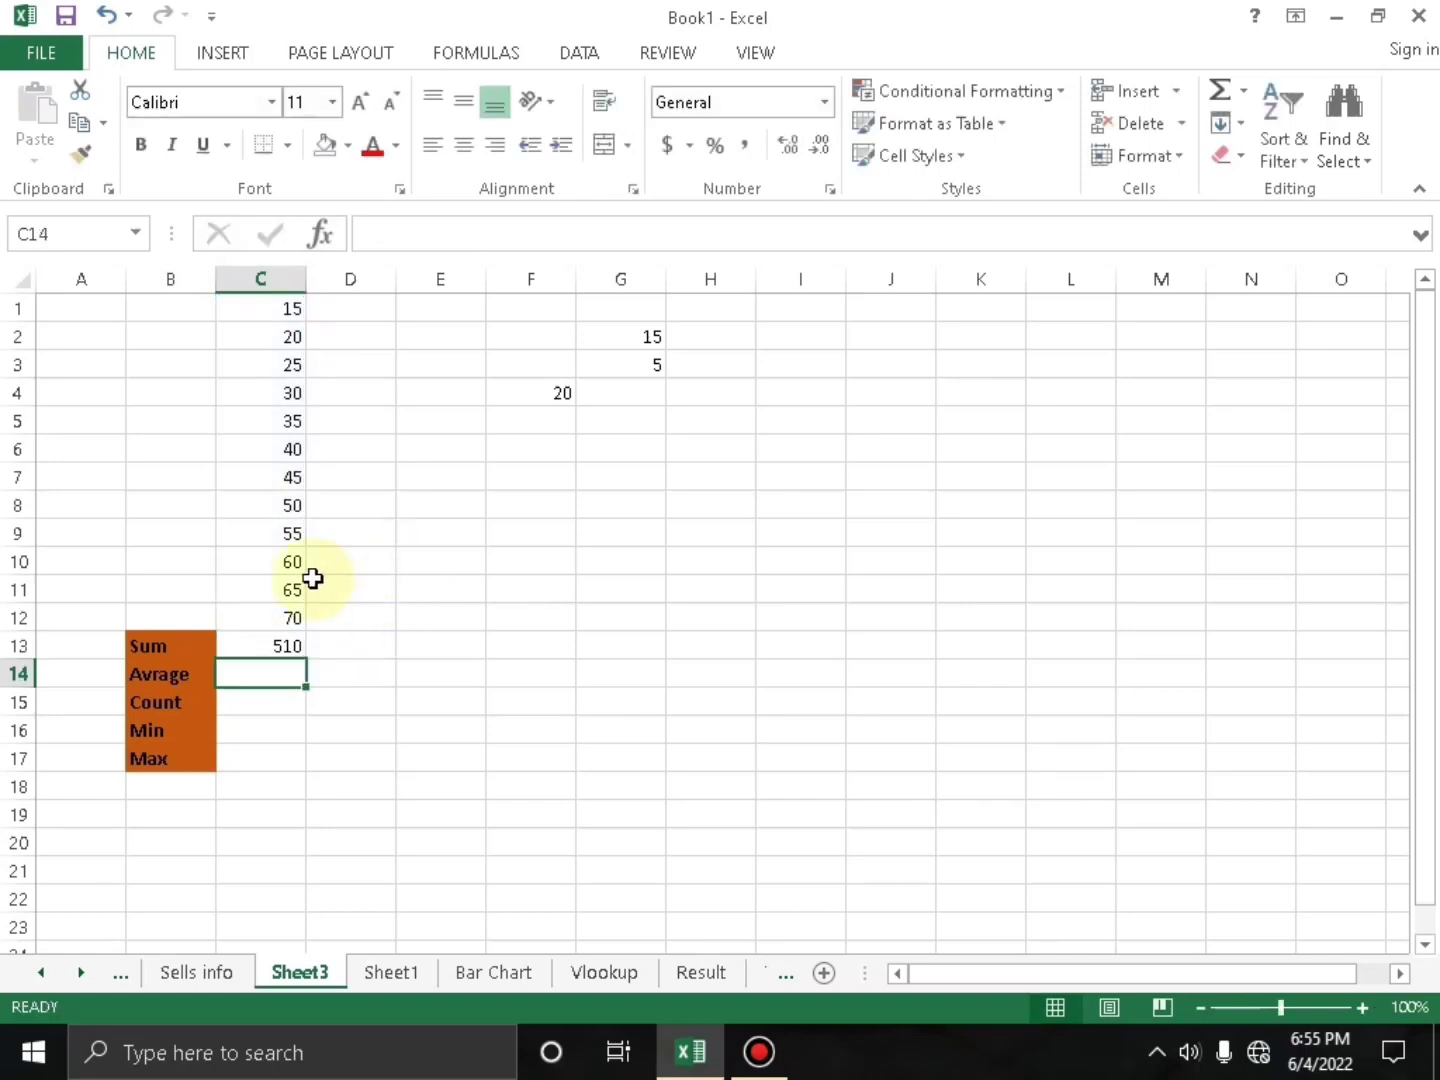
left_click_drag(289, 312, 287, 365)
left_click_drag(265, 569, 284, 601)
left_click(285, 645)
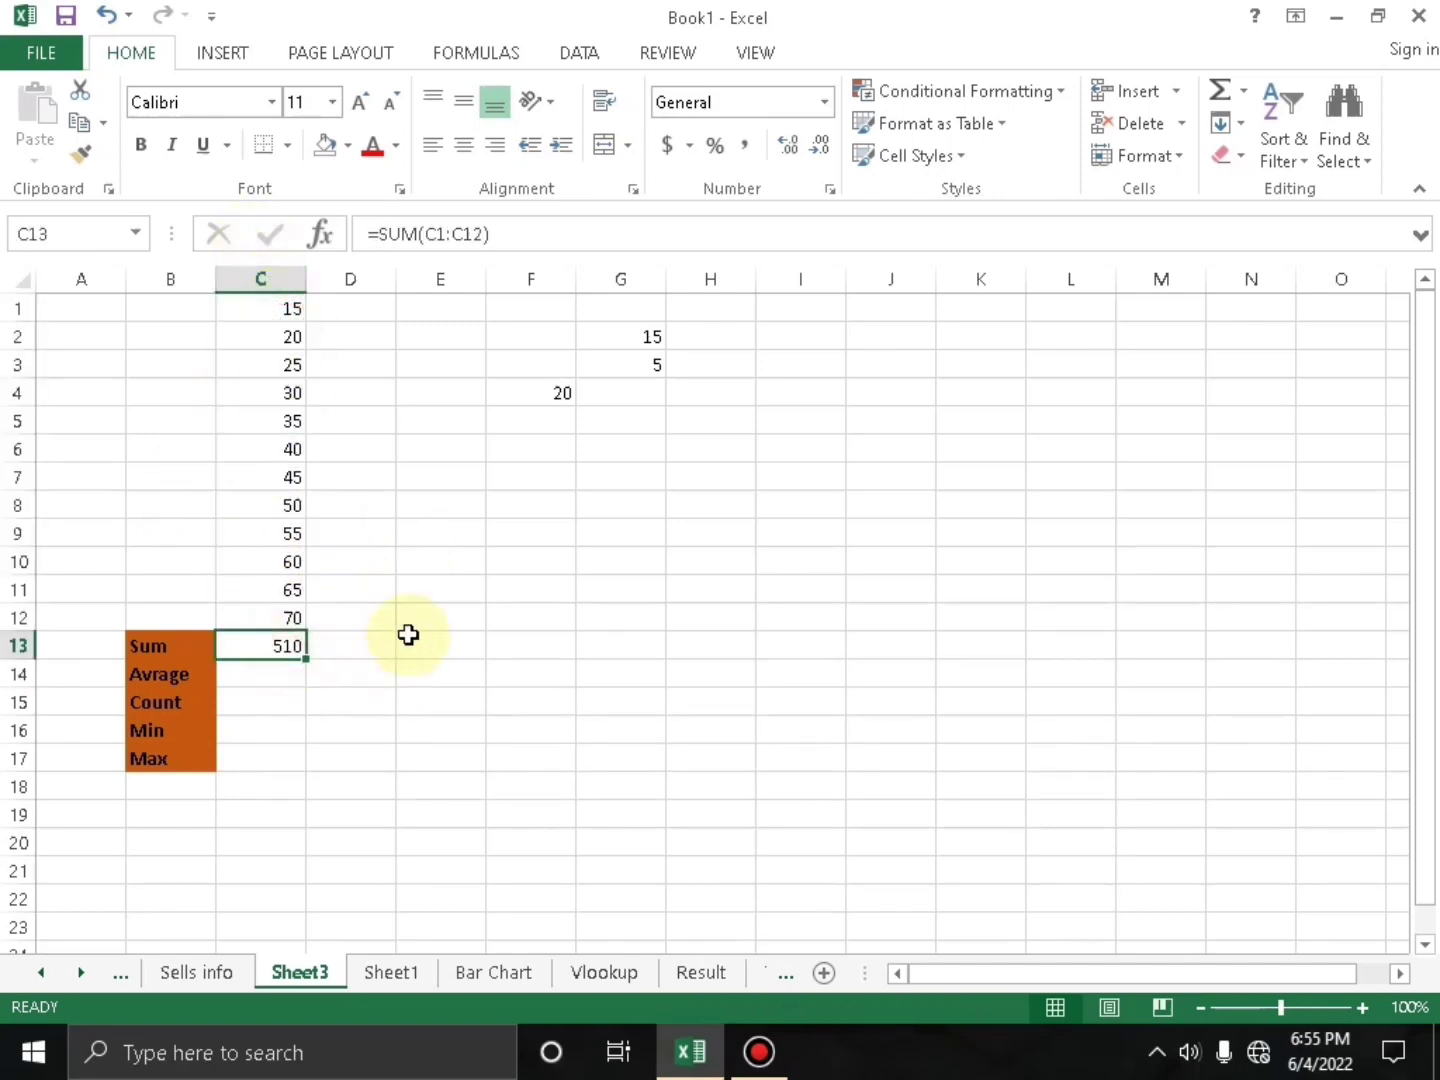
Start an AVERAGE formula in cell C14, beside the Avrage label, for the numbers in column C
left_click(238, 672)
left_click(267, 299)
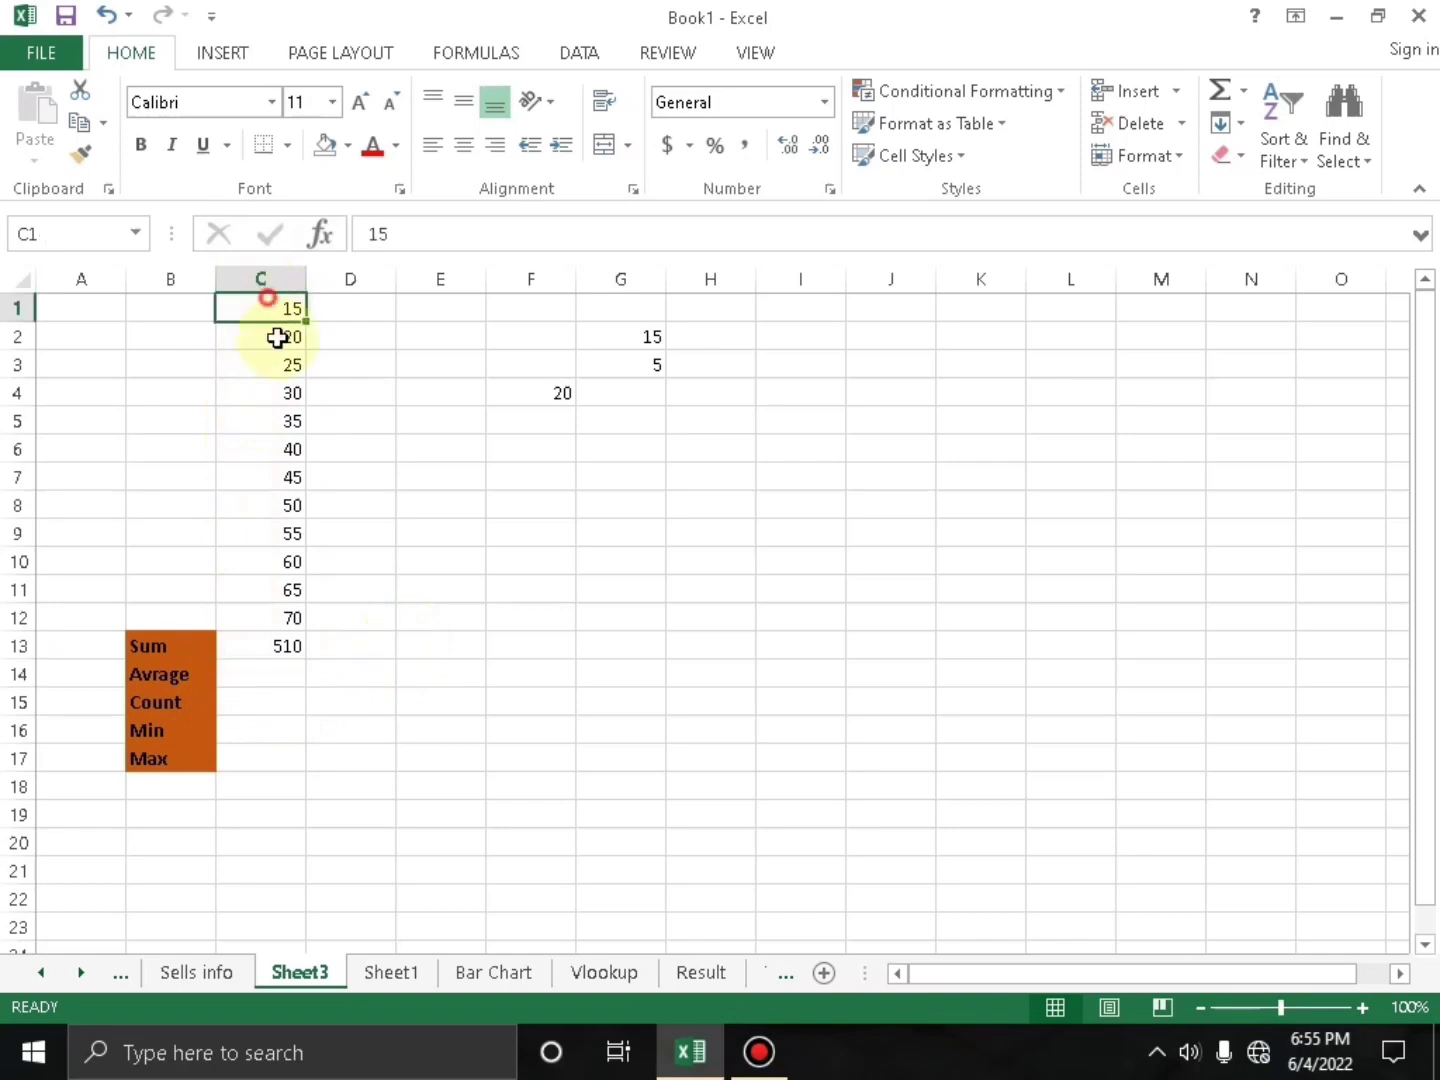
left_click_drag(277, 337, 290, 588)
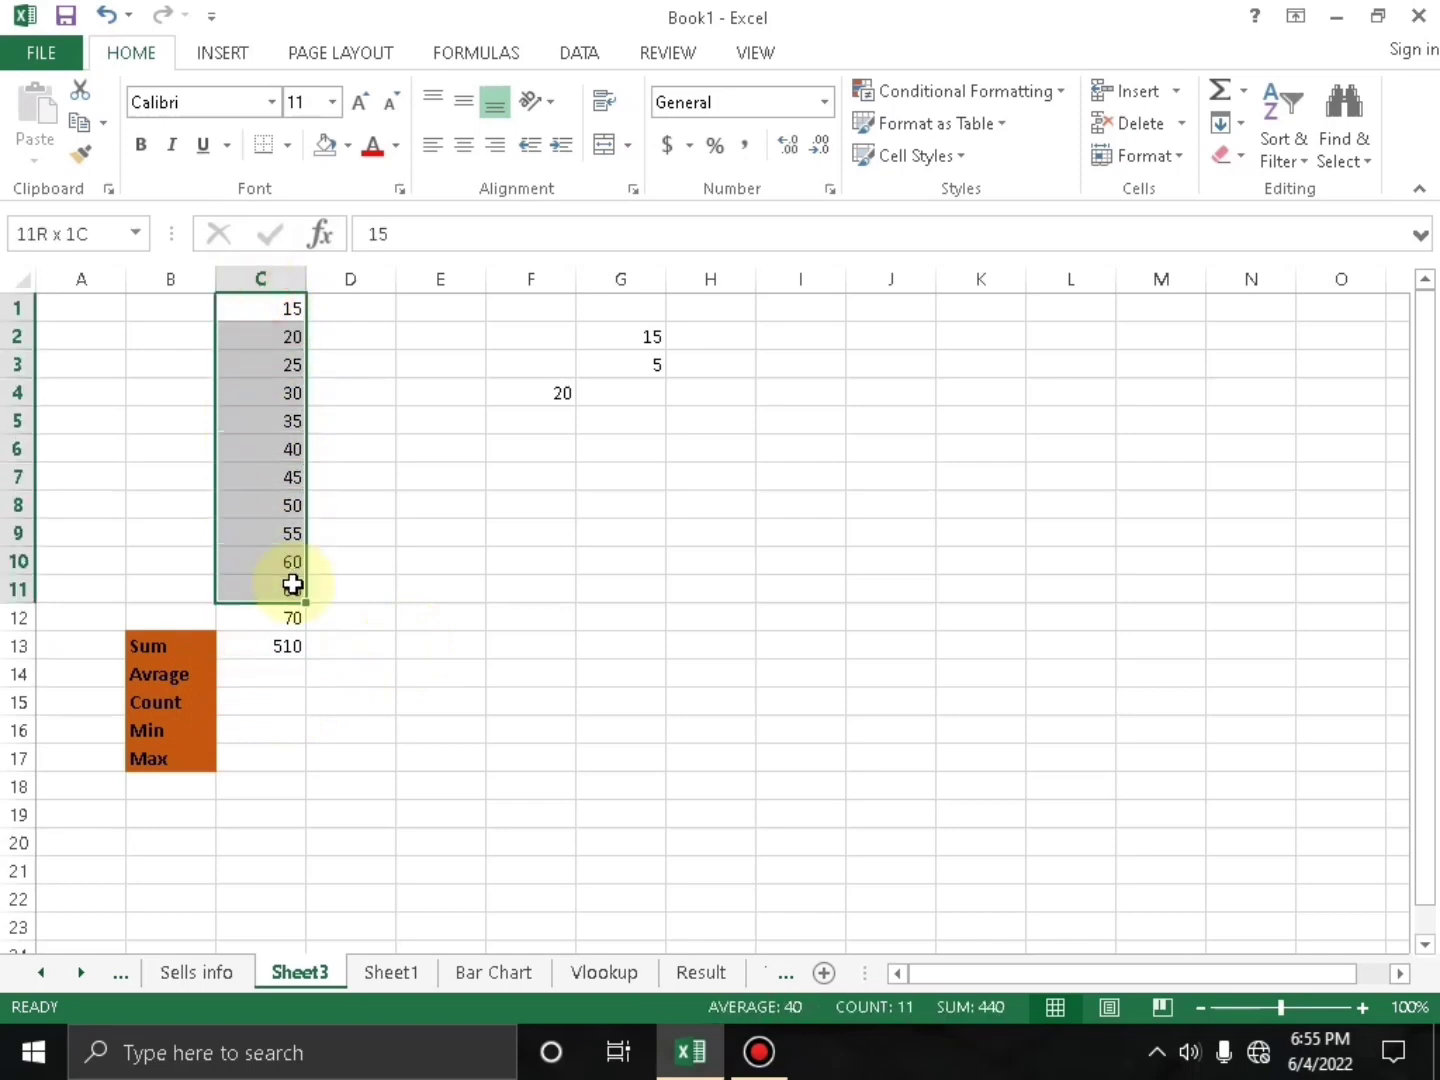
left_click(282, 670)
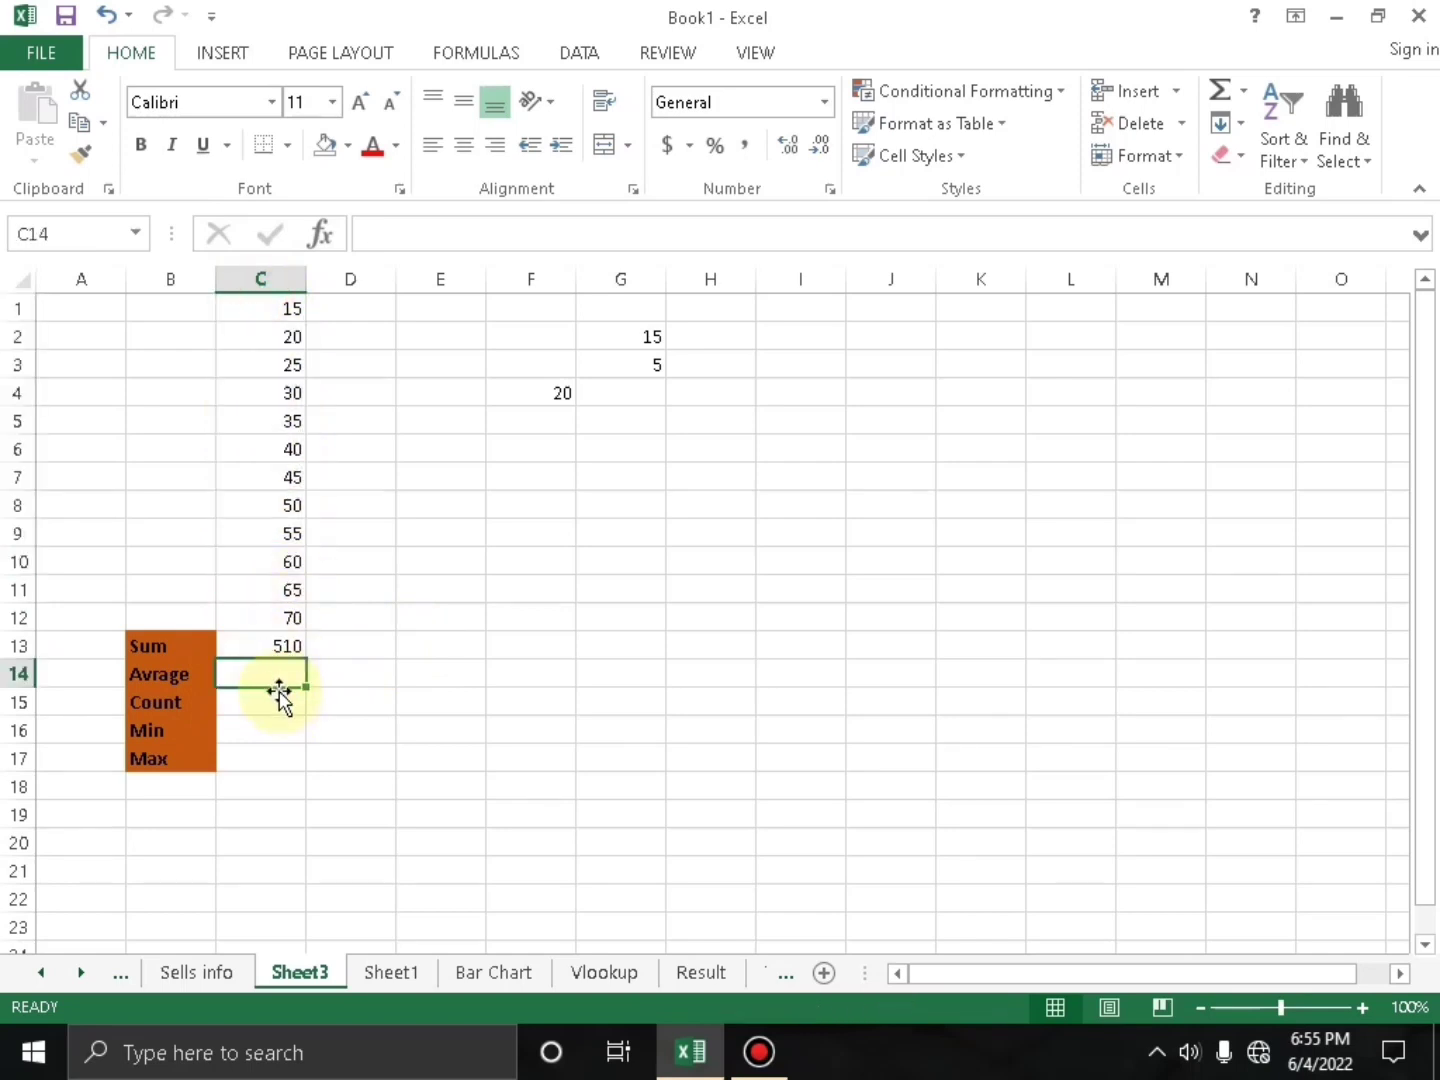
double_click(280, 667)
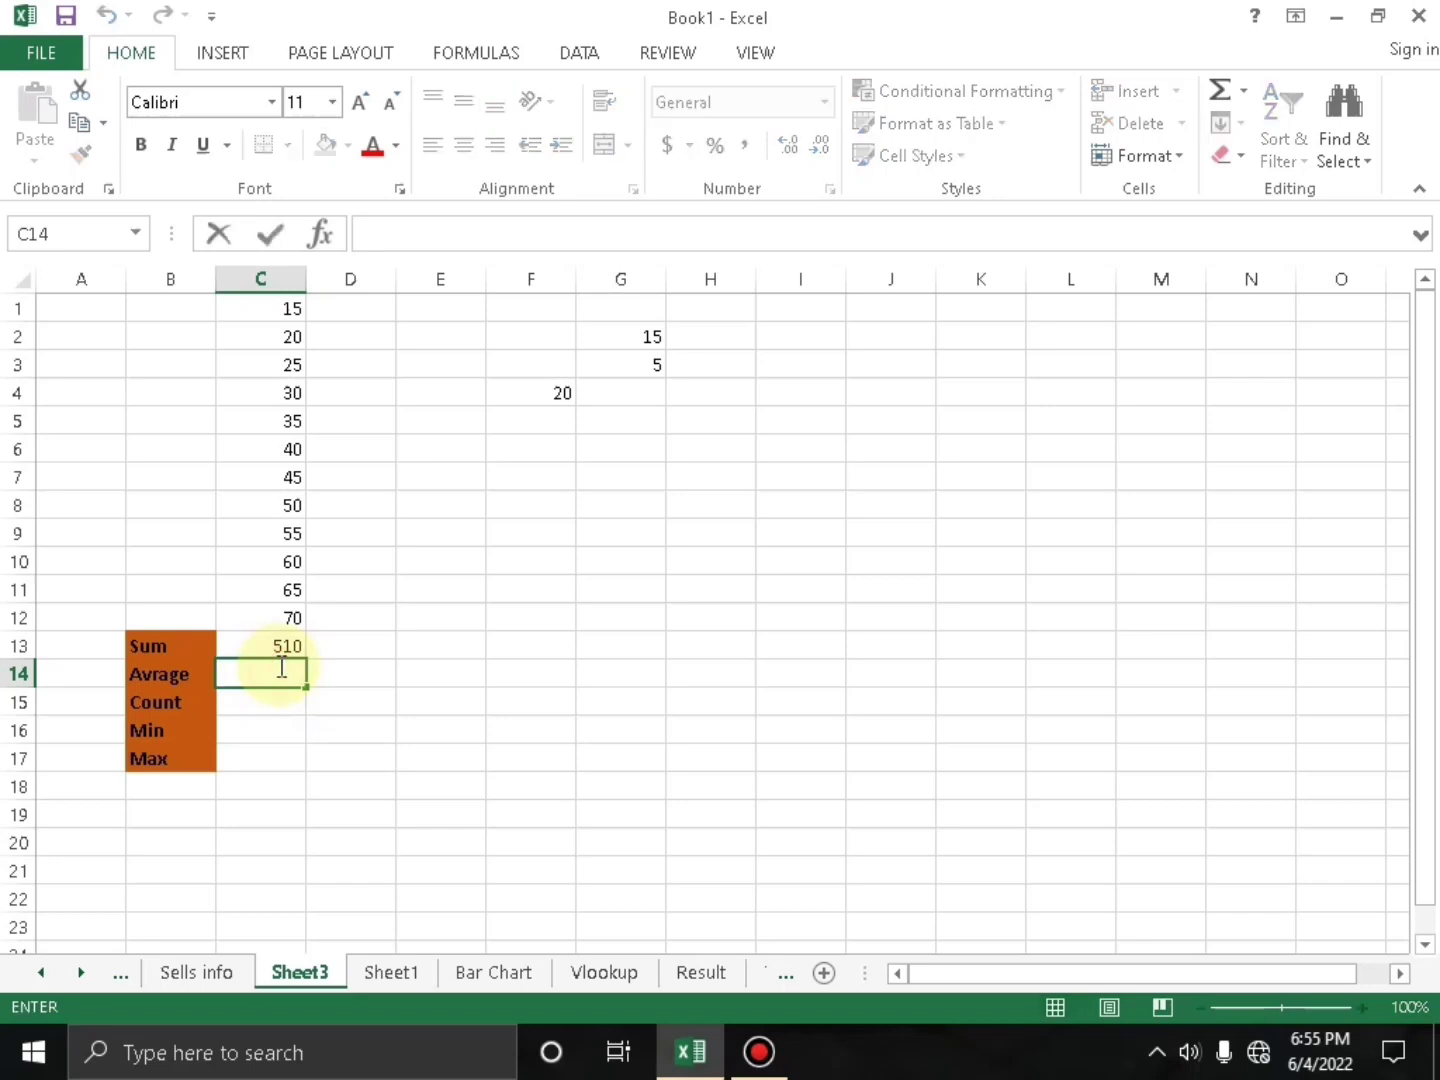
type("=a")
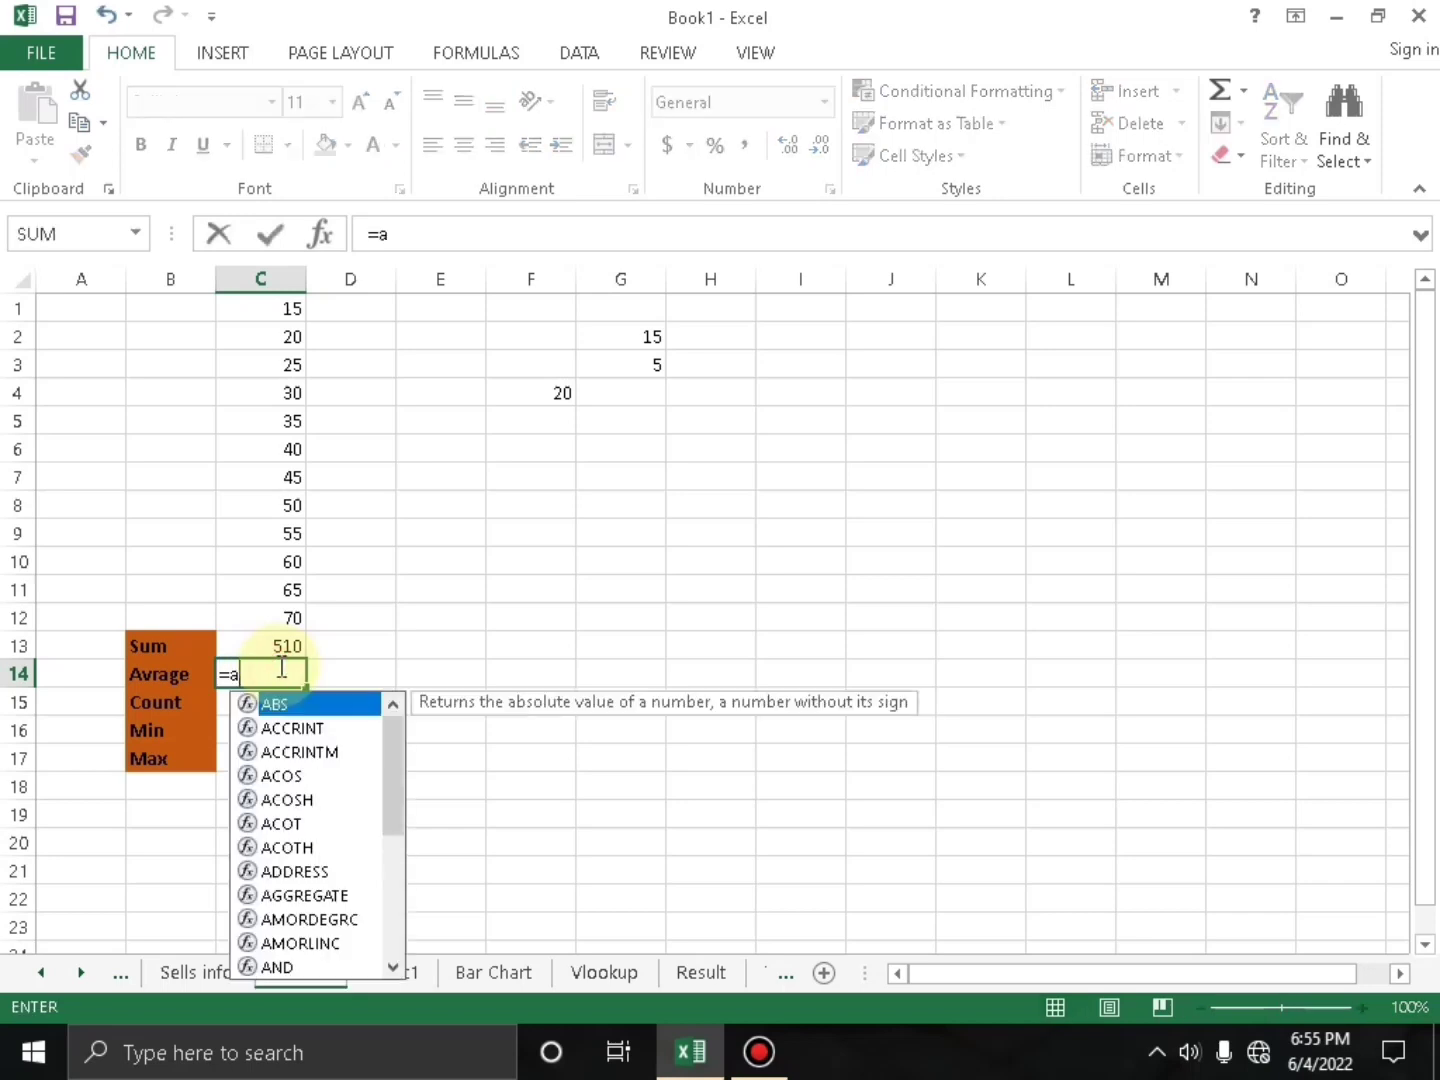
type("vr")
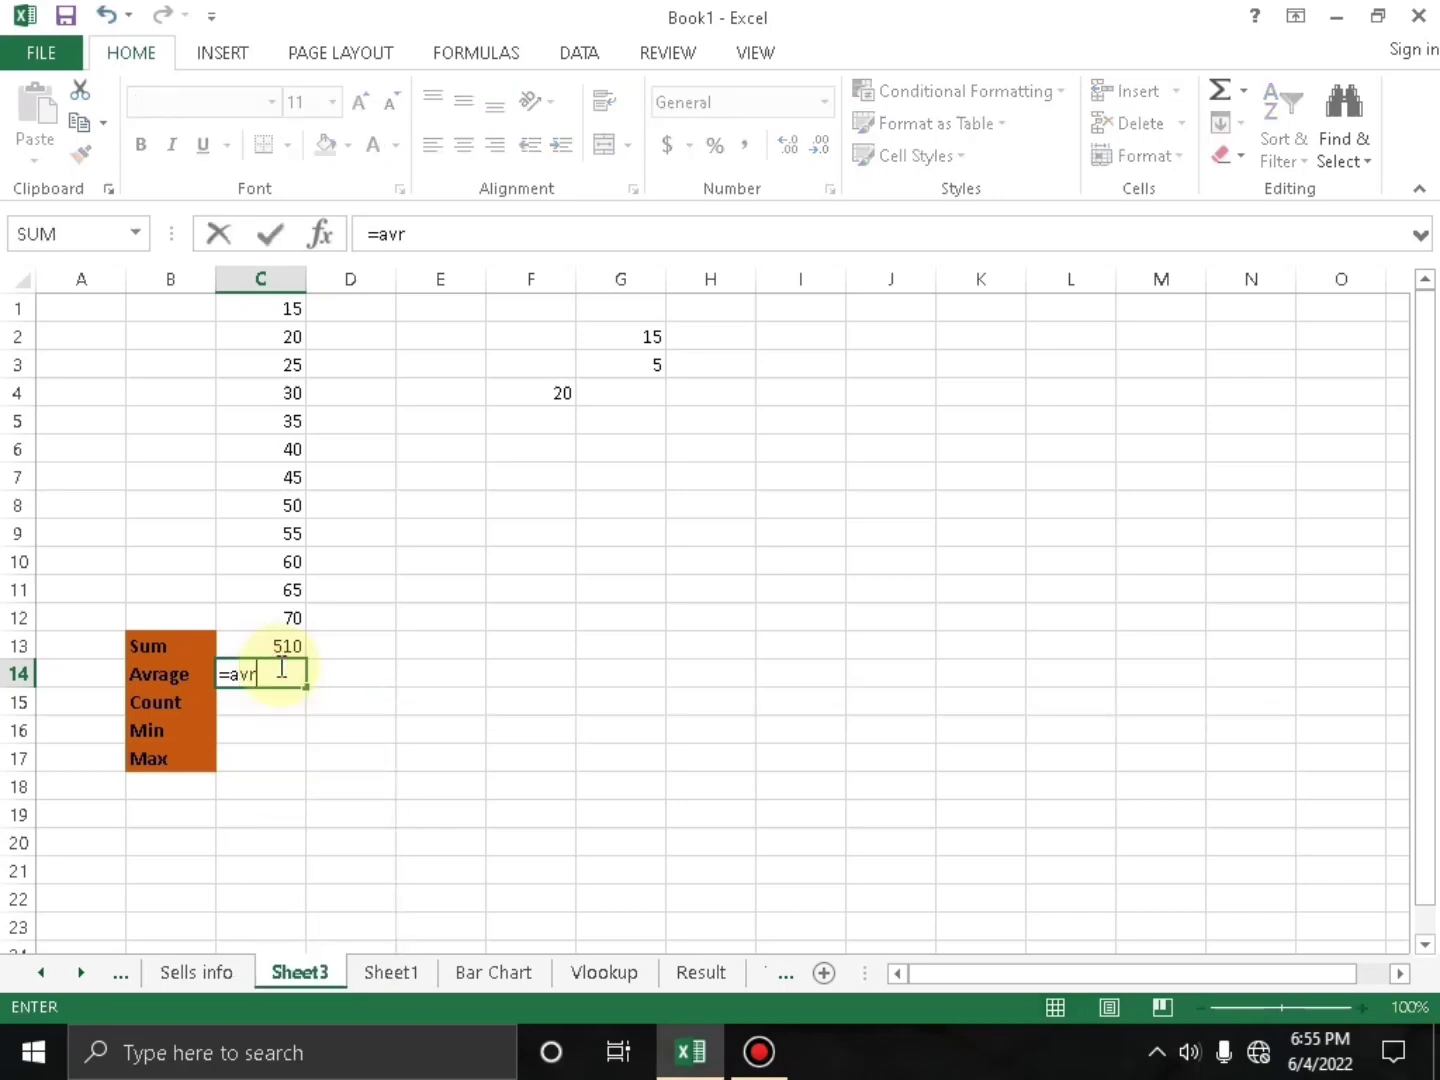
key("BackSpace")
type("r")
key("BackSpace")
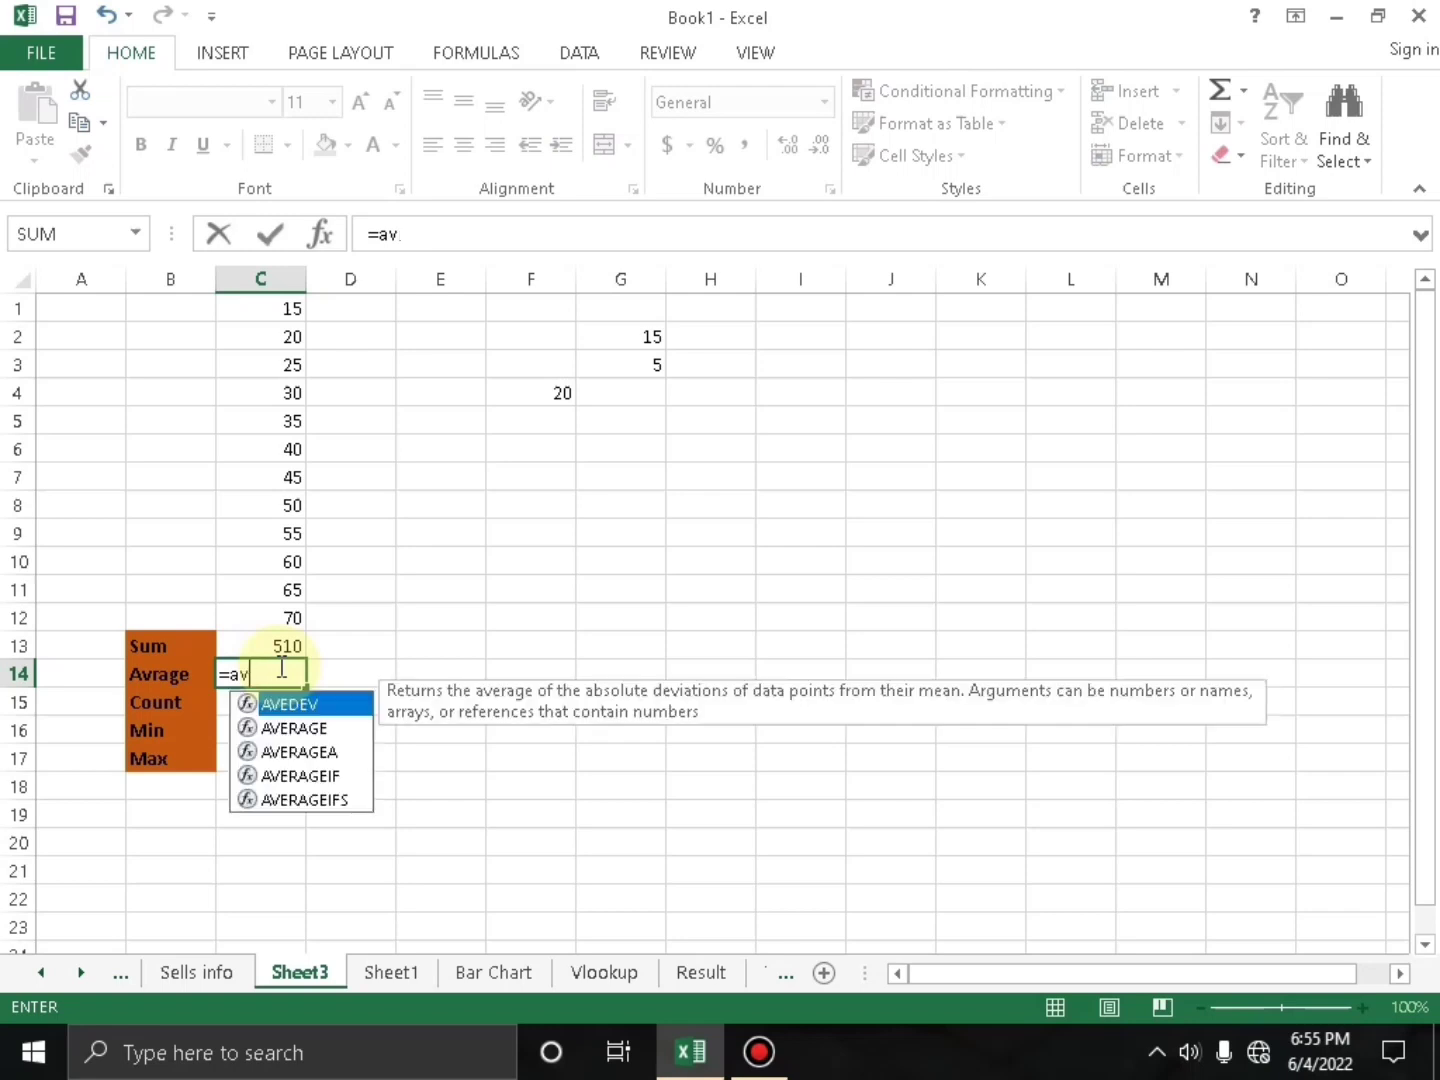
double_click(324, 730)
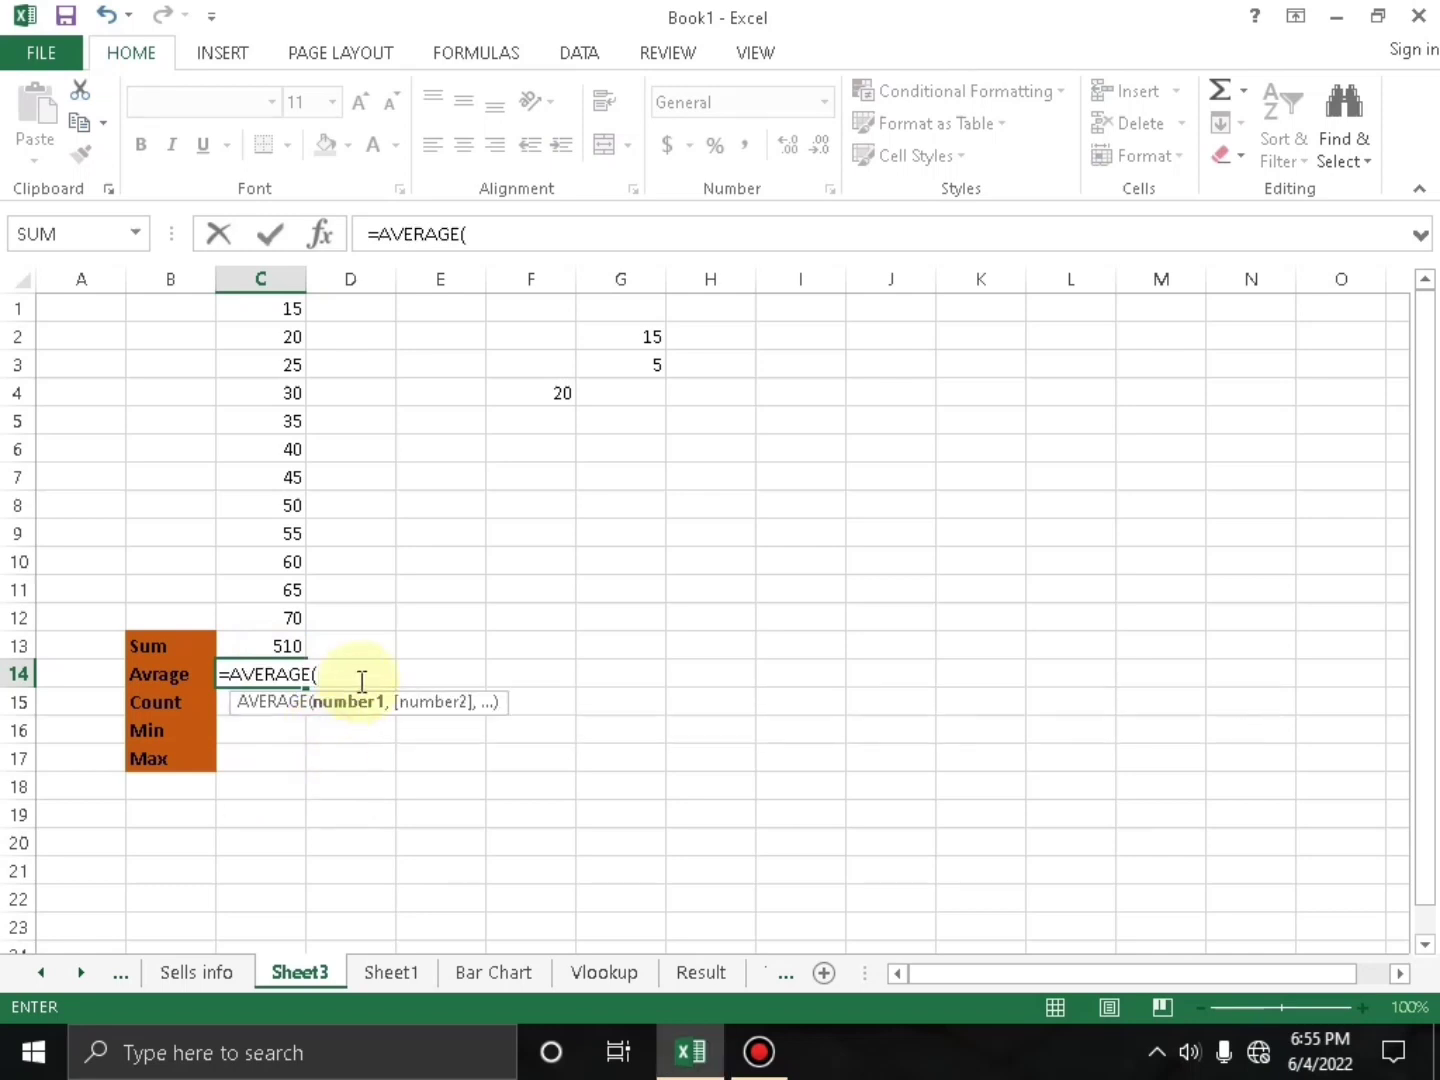
Complete the AVERAGE formula in C14 with the range C1:C12 and check the finished formula
left_click_drag(264, 305, 252, 617)
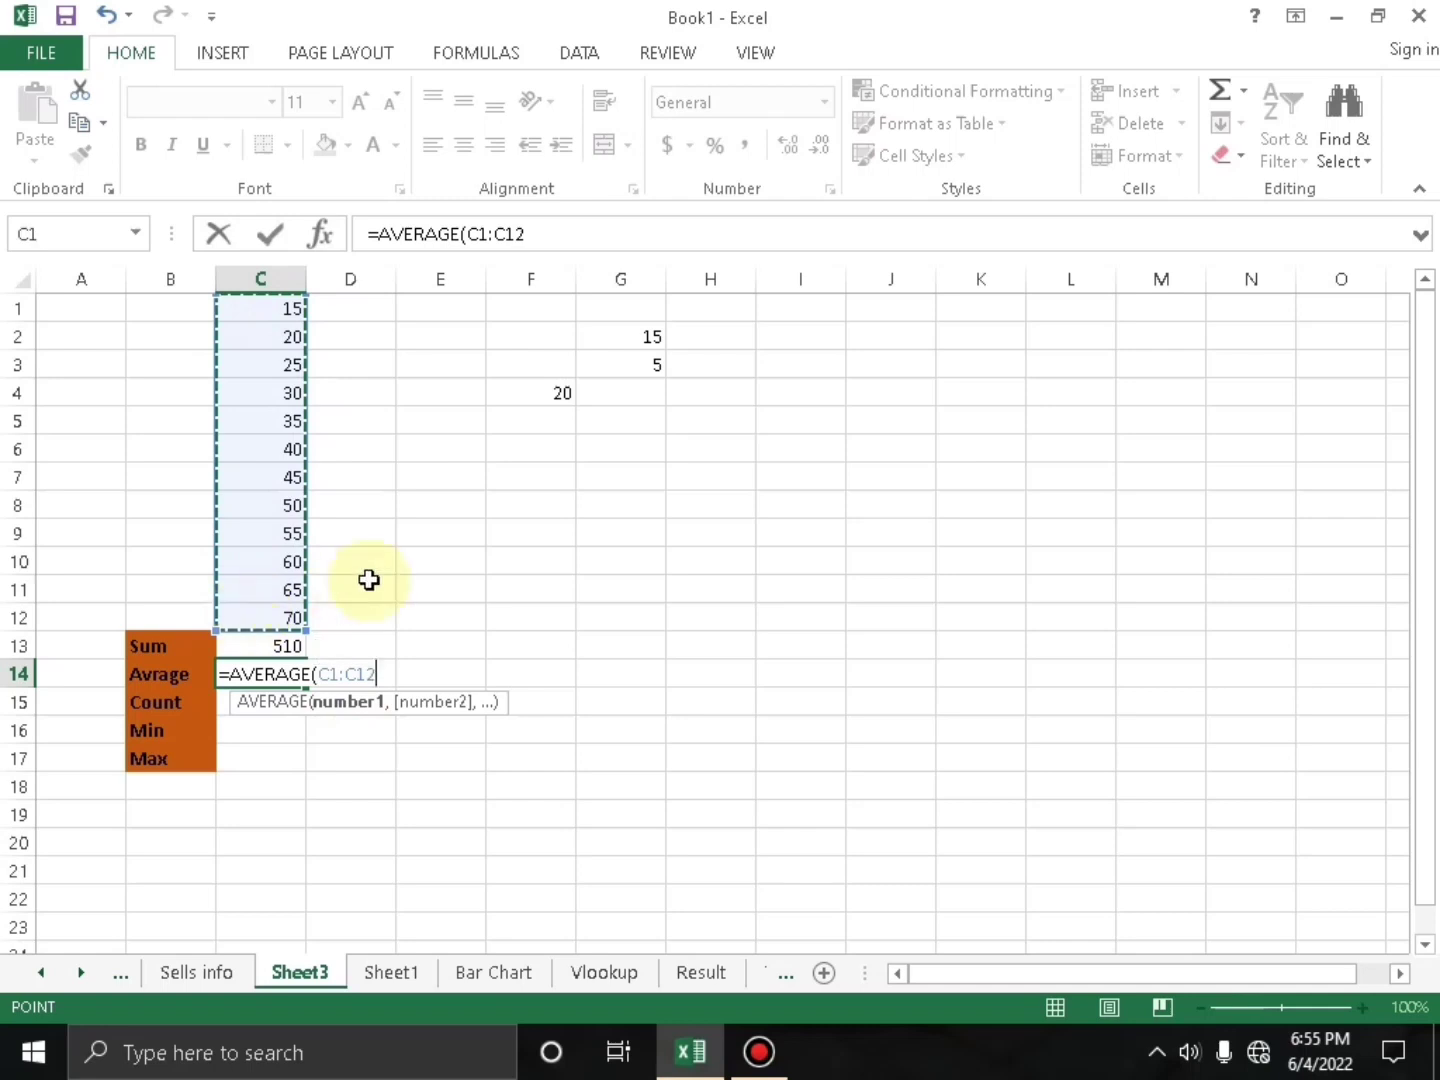
type(")")
key("Return")
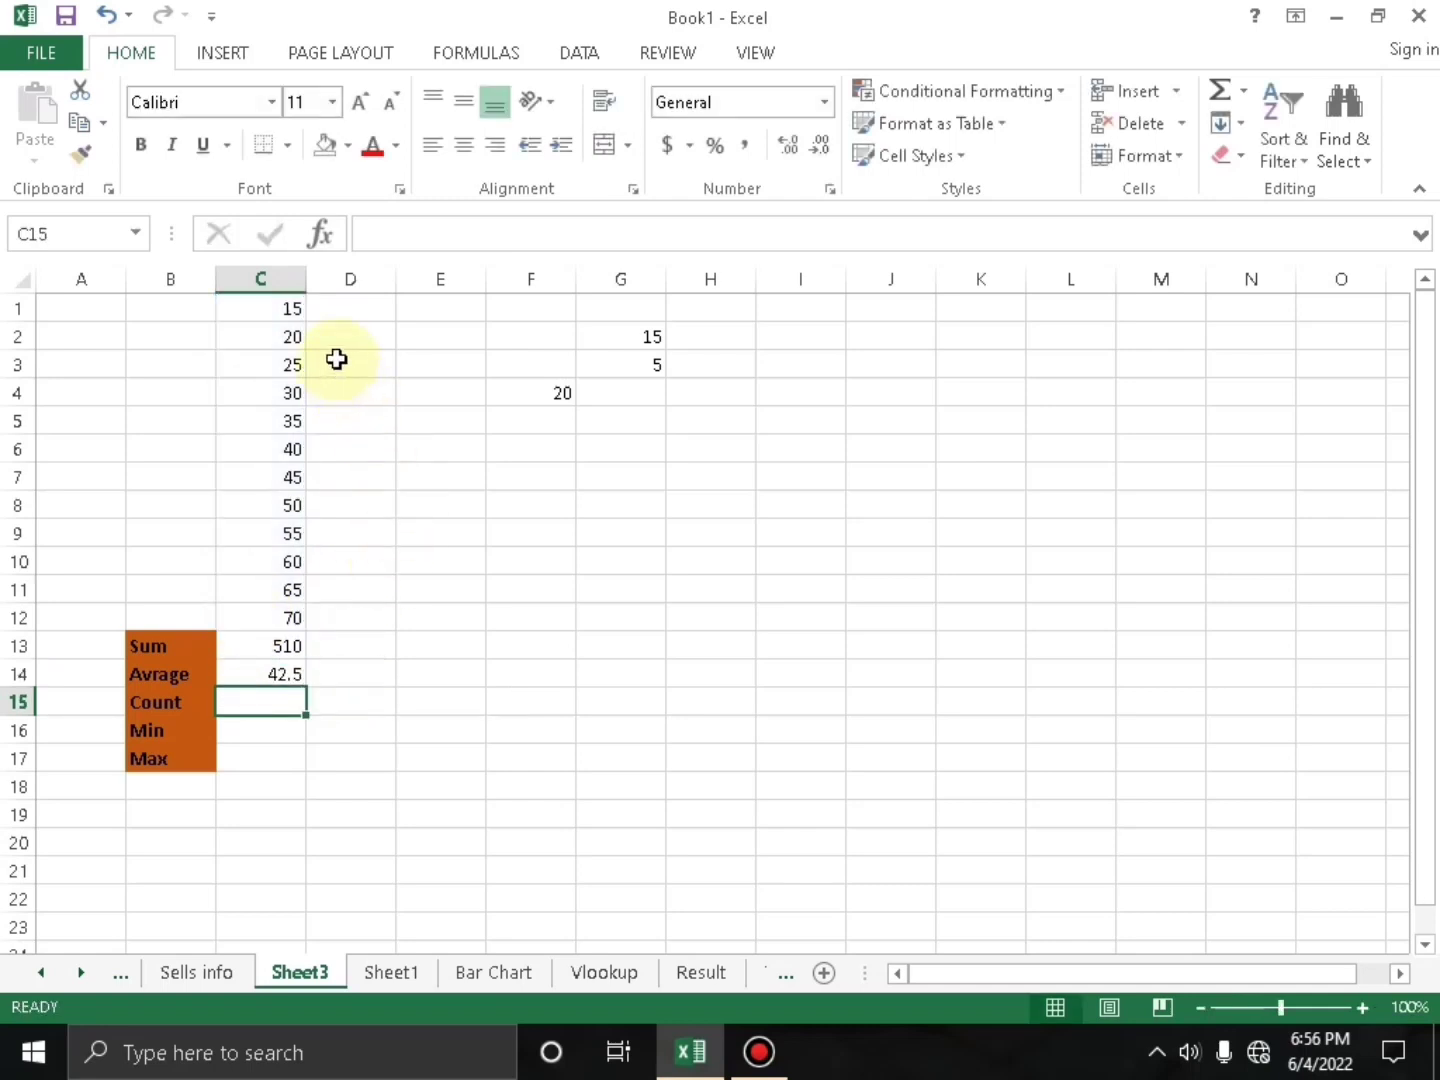
left_click_drag(297, 308, 280, 611)
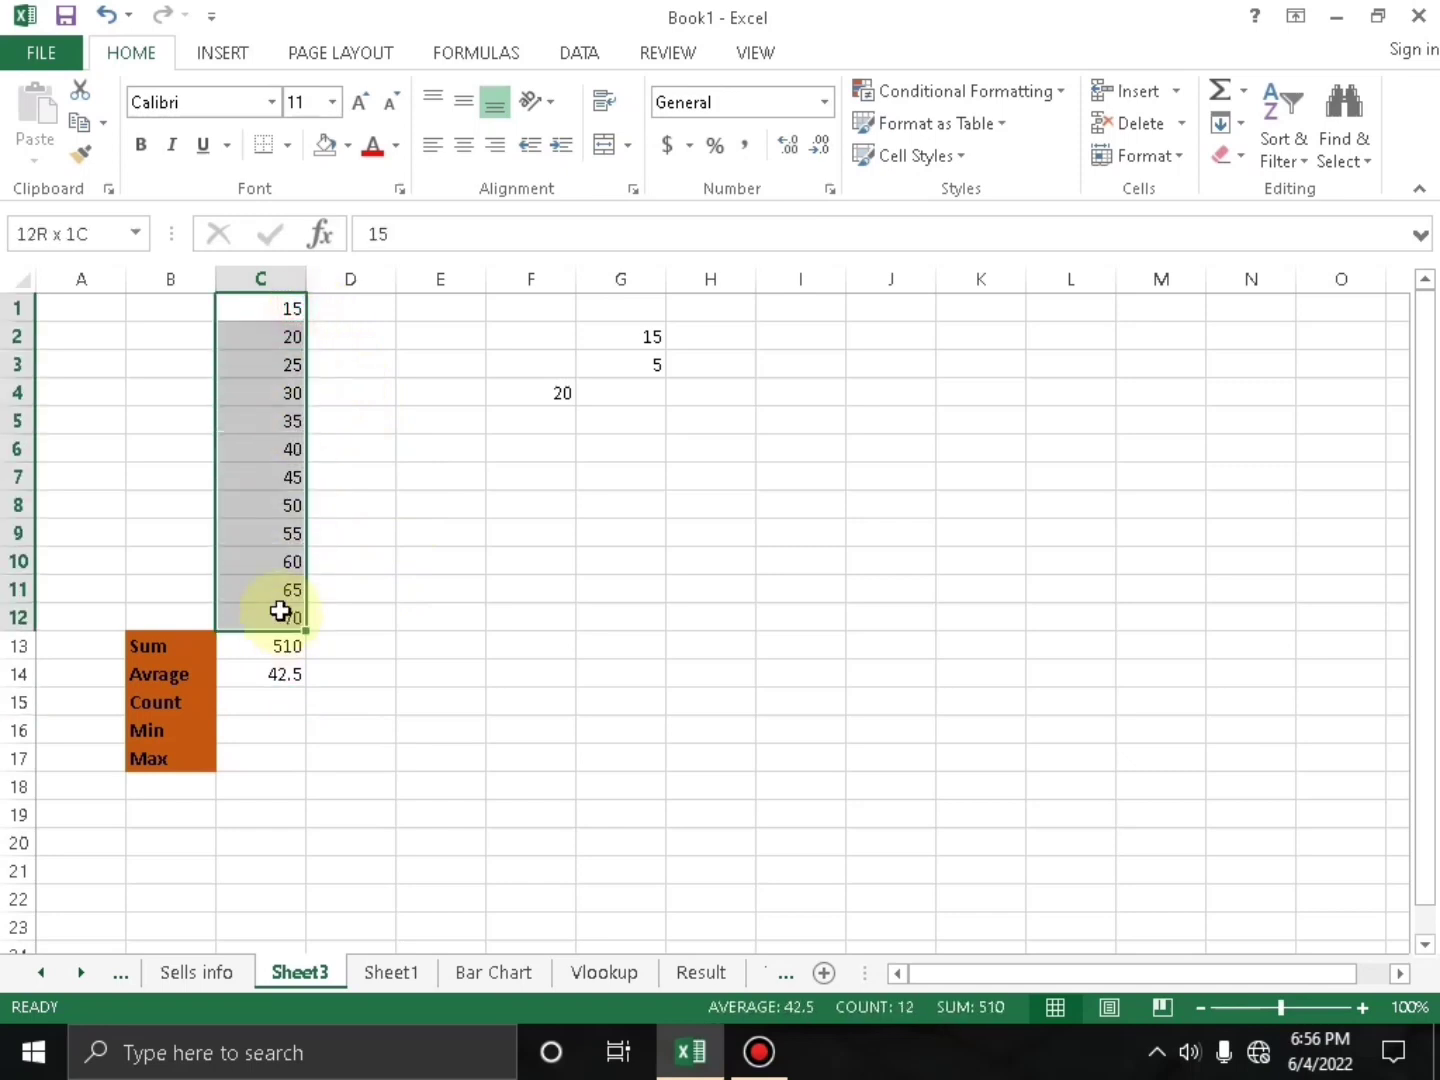
left_click(281, 676)
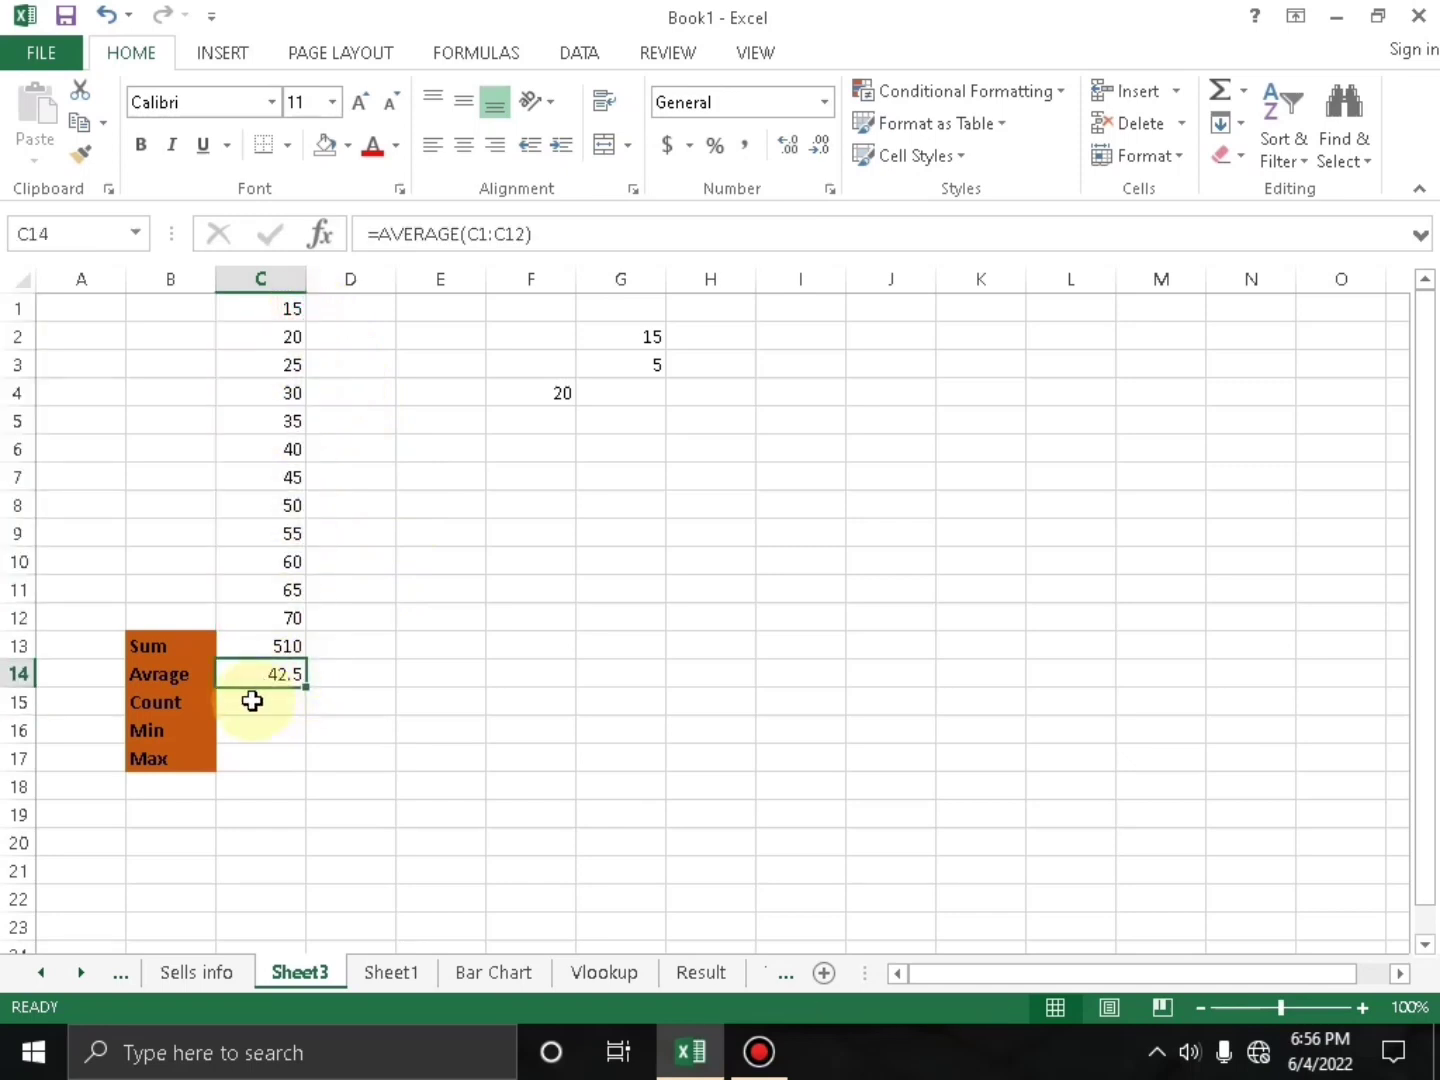
Start a COUNT formula in cell C15, beside the Count label, for the numbers in column C
left_click(271, 305)
left_click_drag(272, 305, 292, 611)
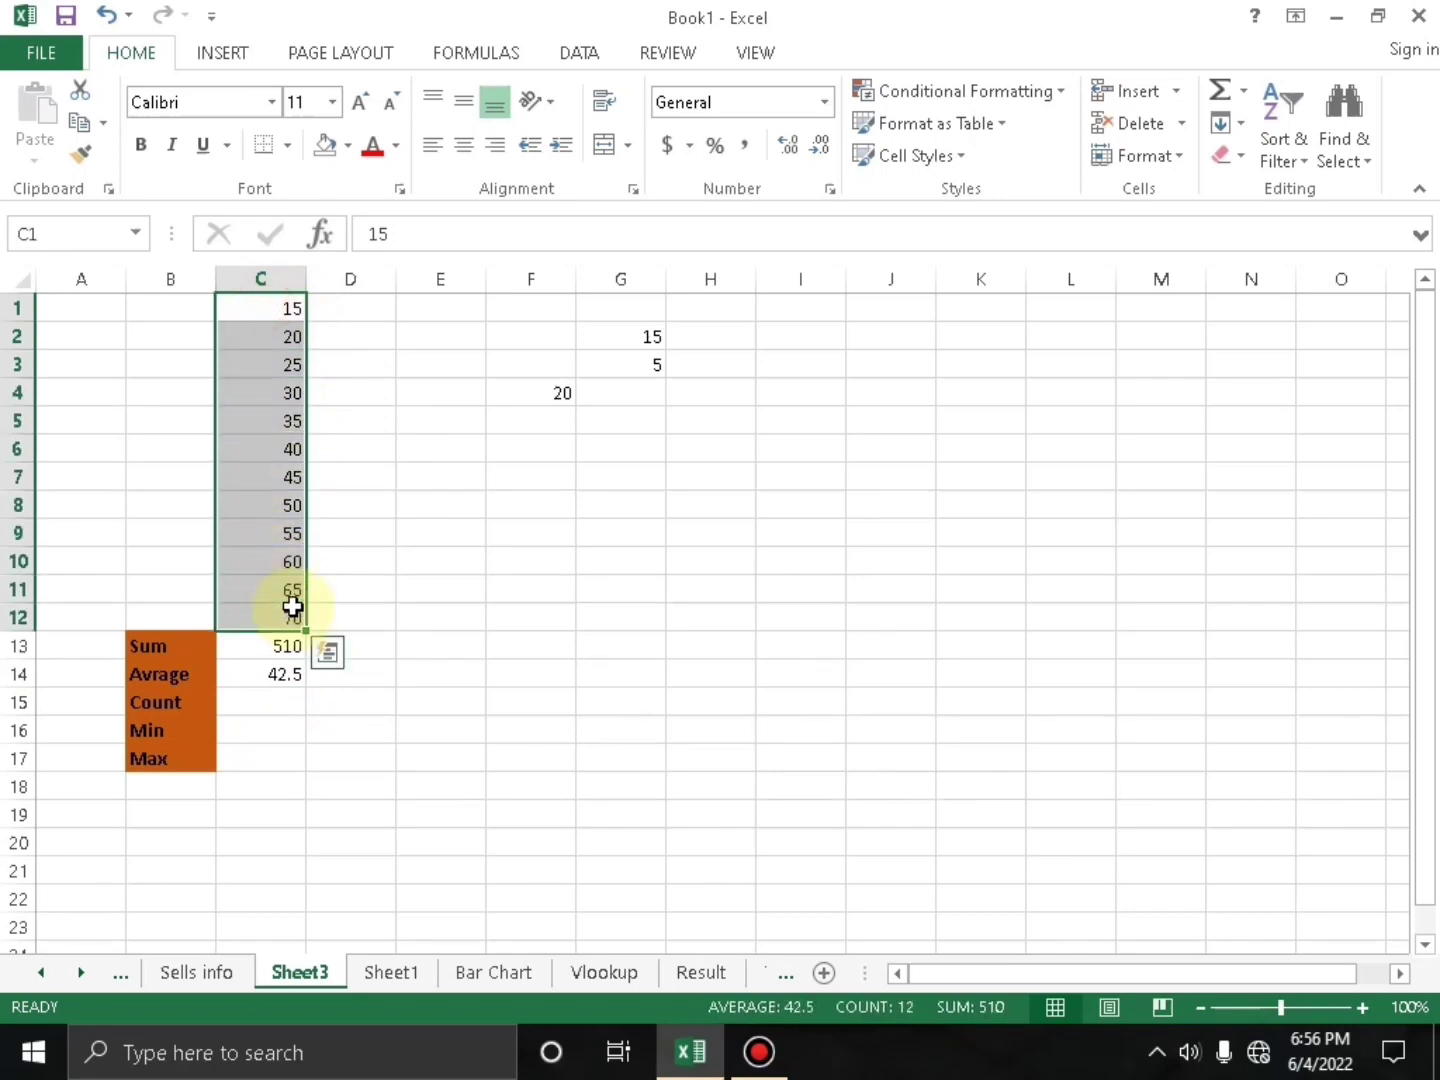
double_click(257, 705)
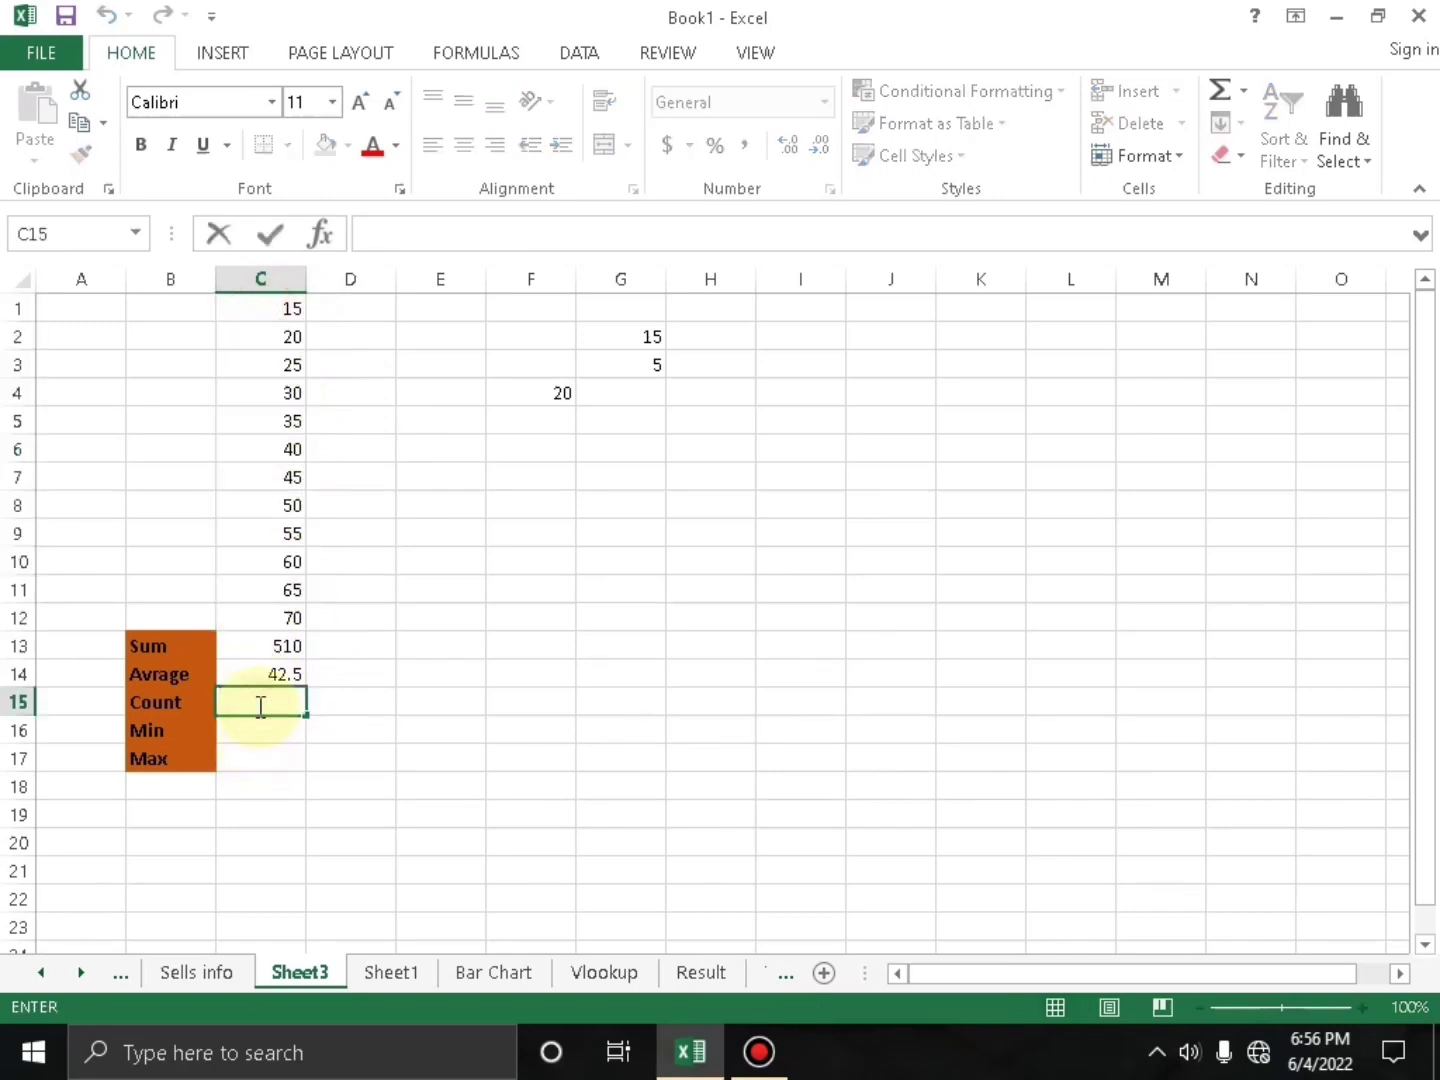
type("=")
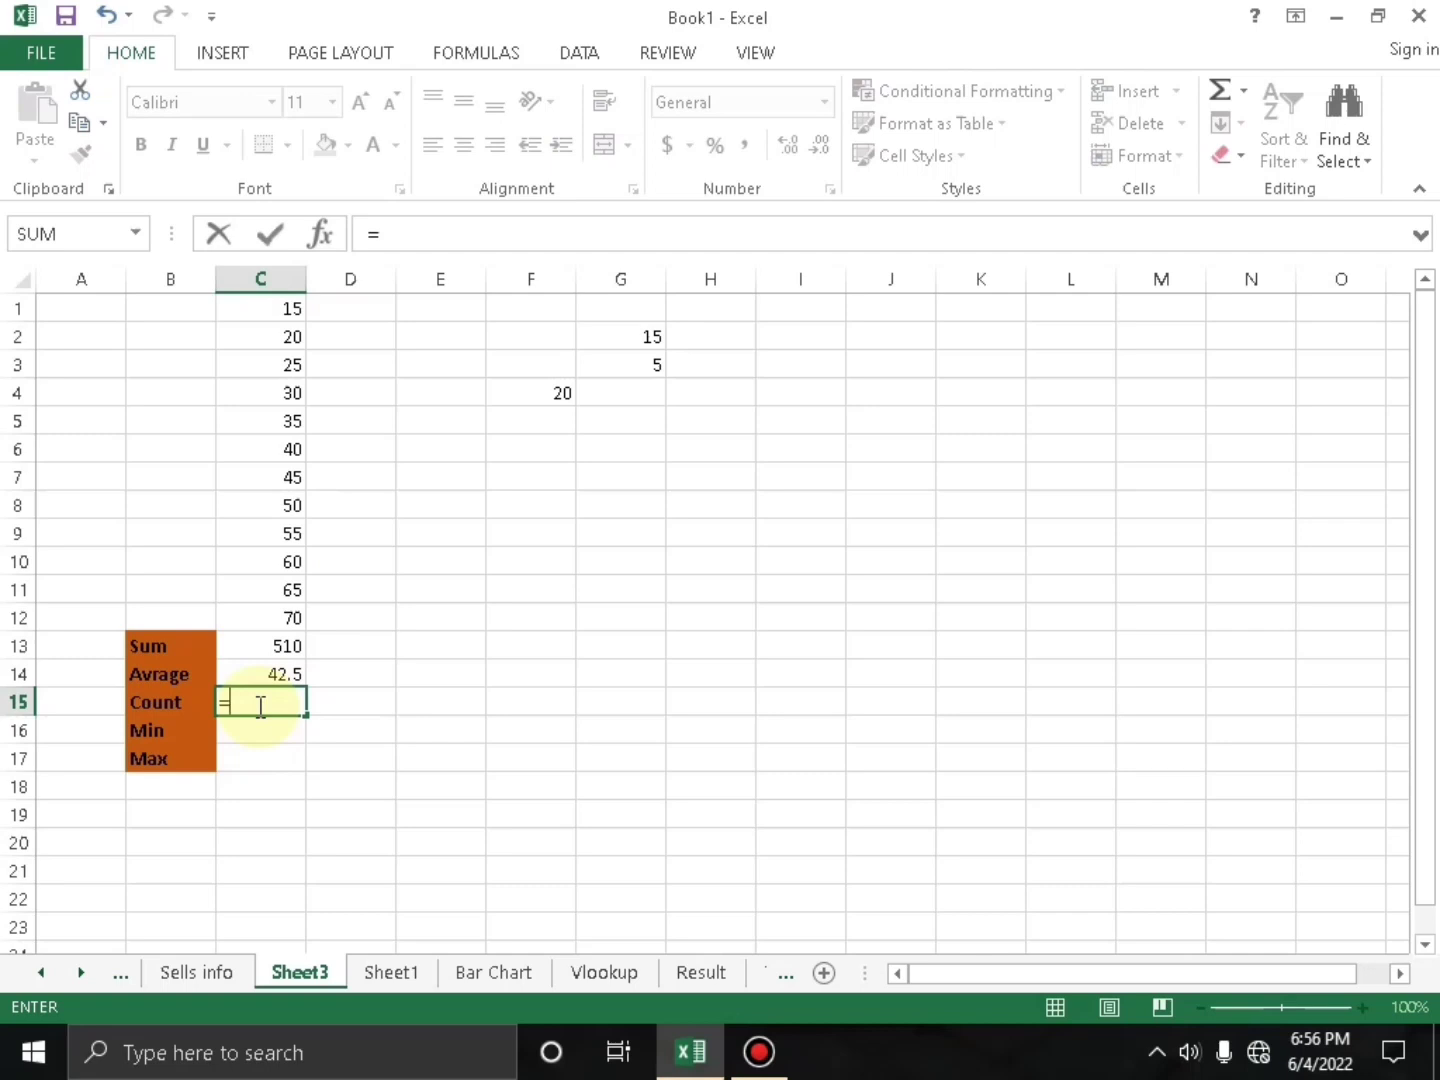
type("cp")
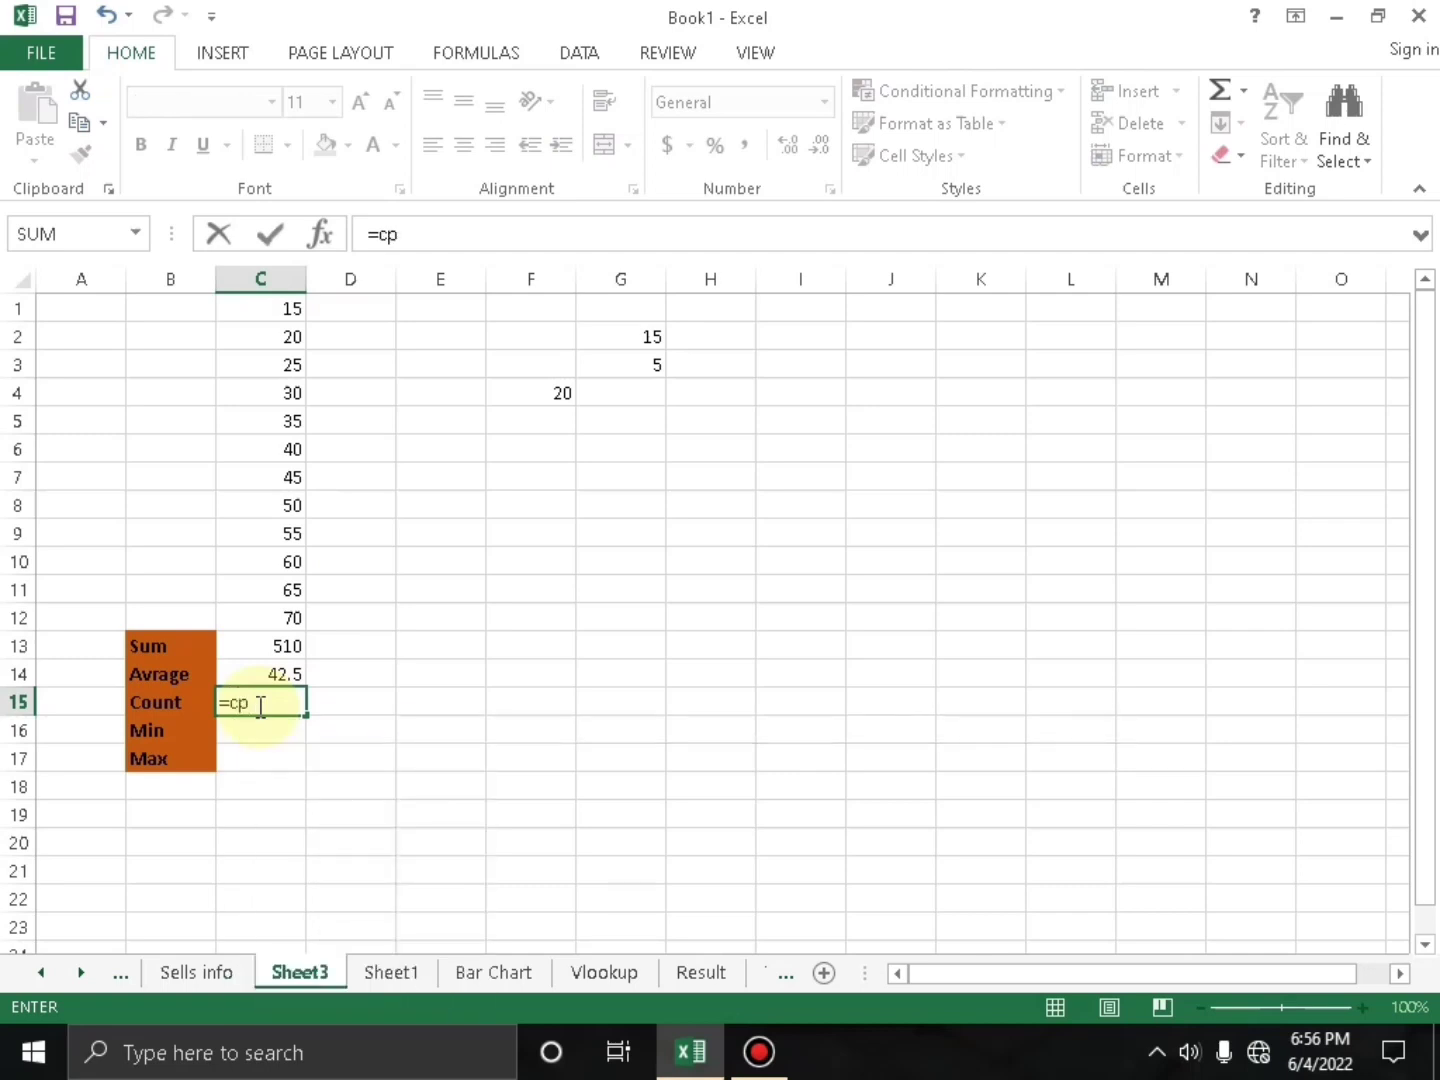
key("BackSpace")
type("o")
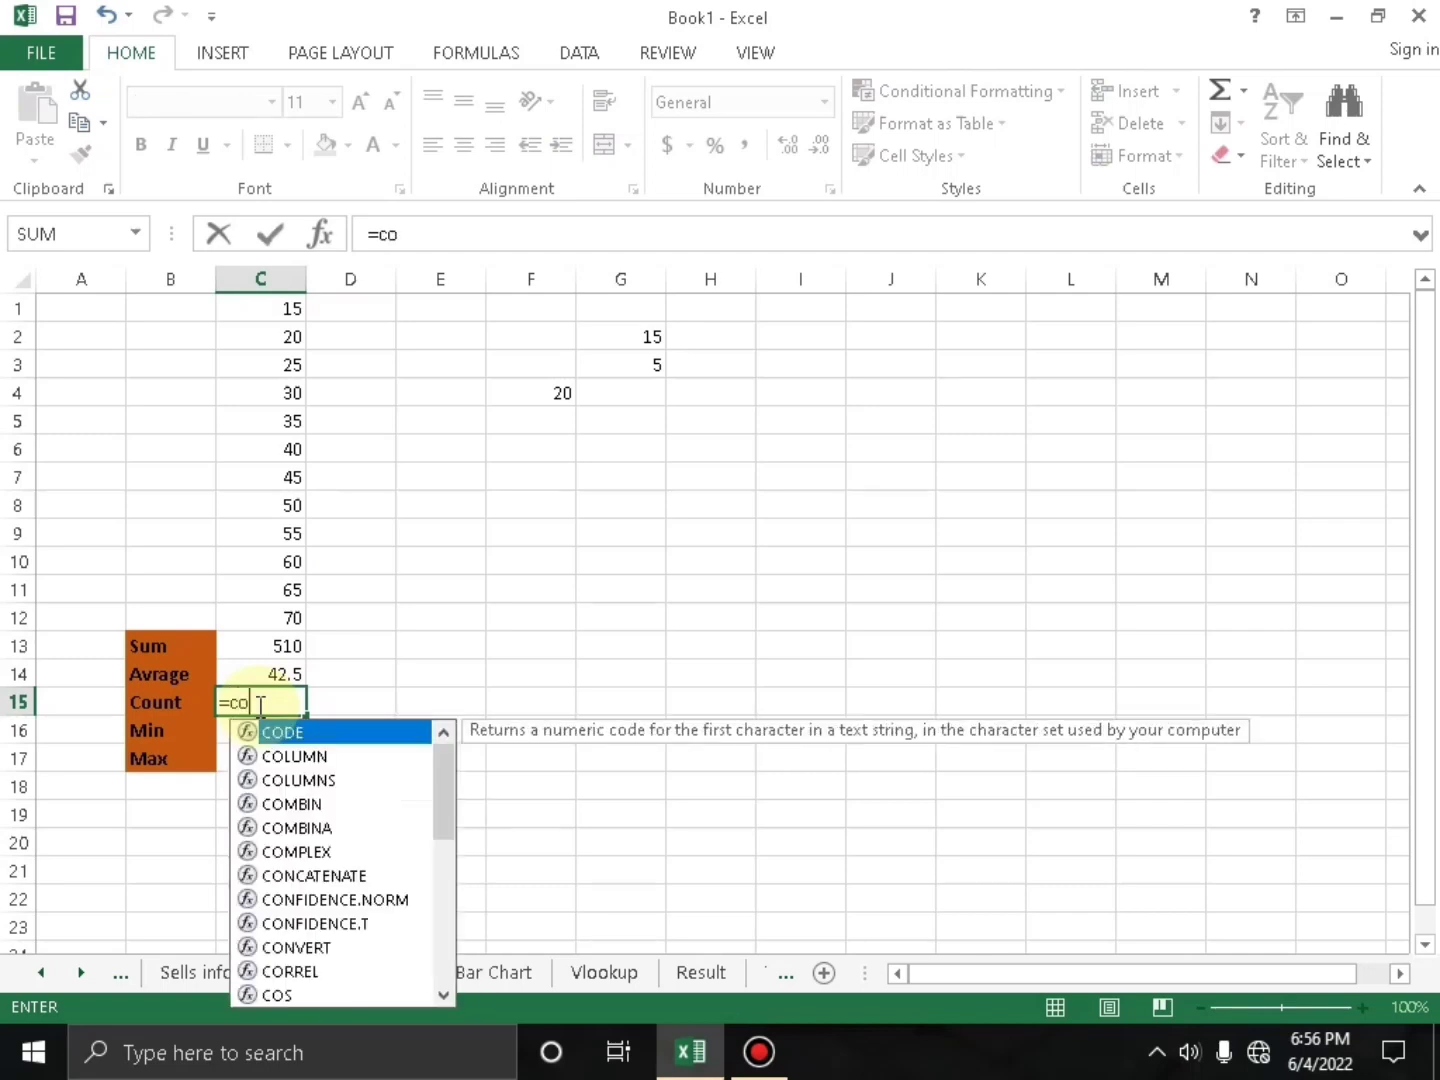
type("u")
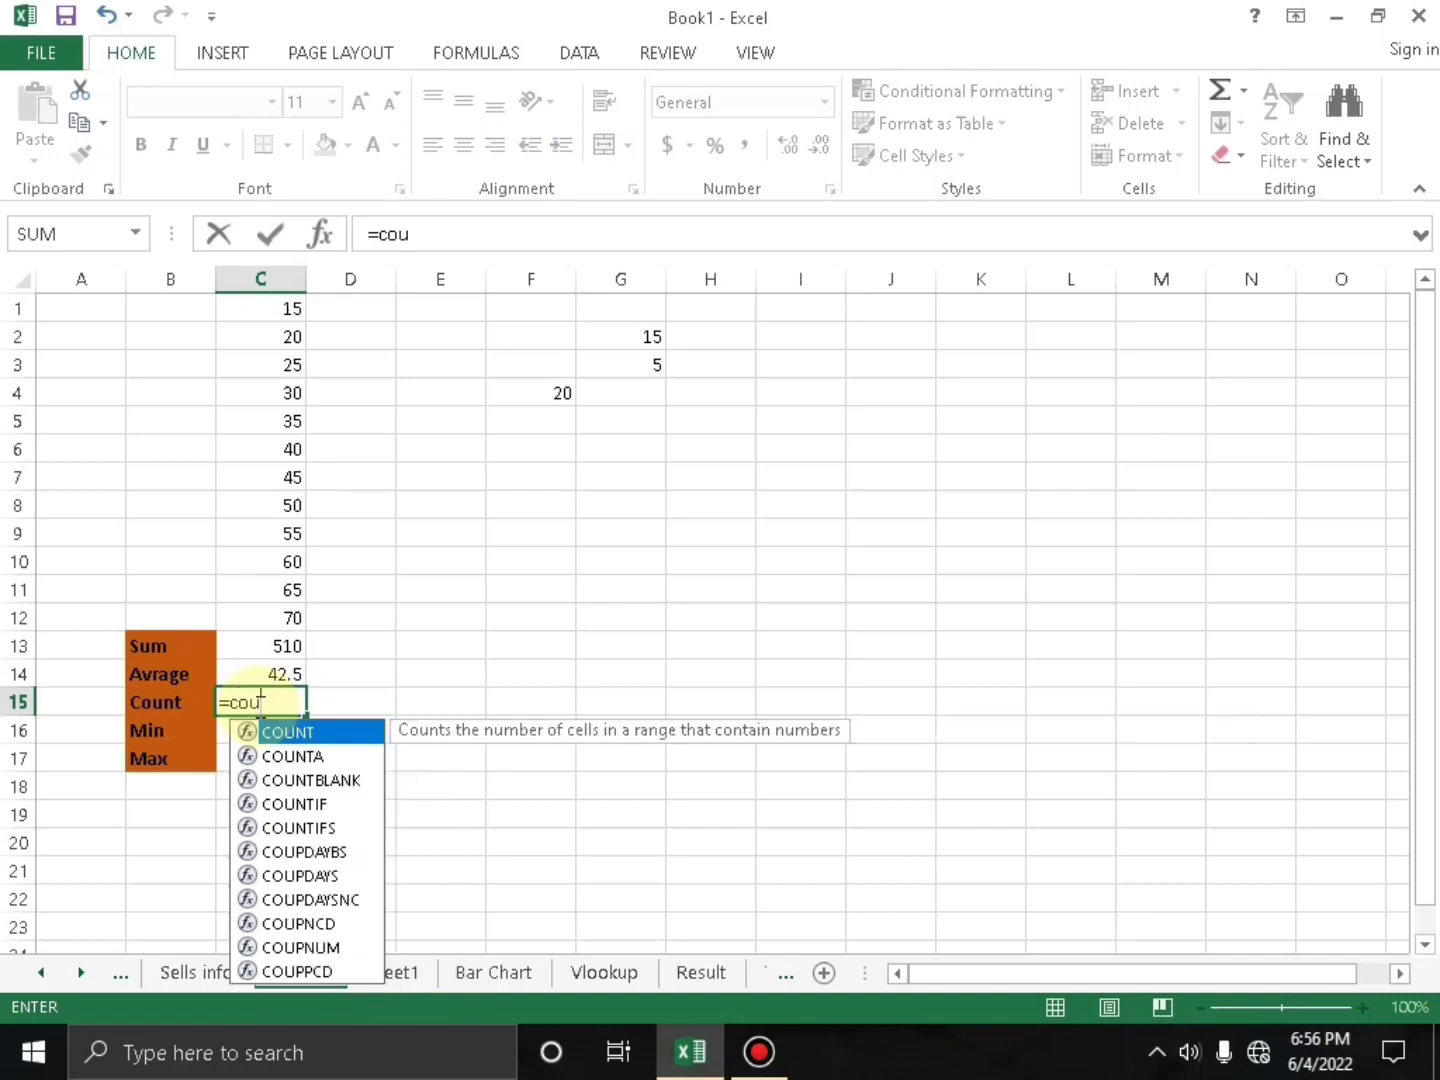
double_click(301, 734)
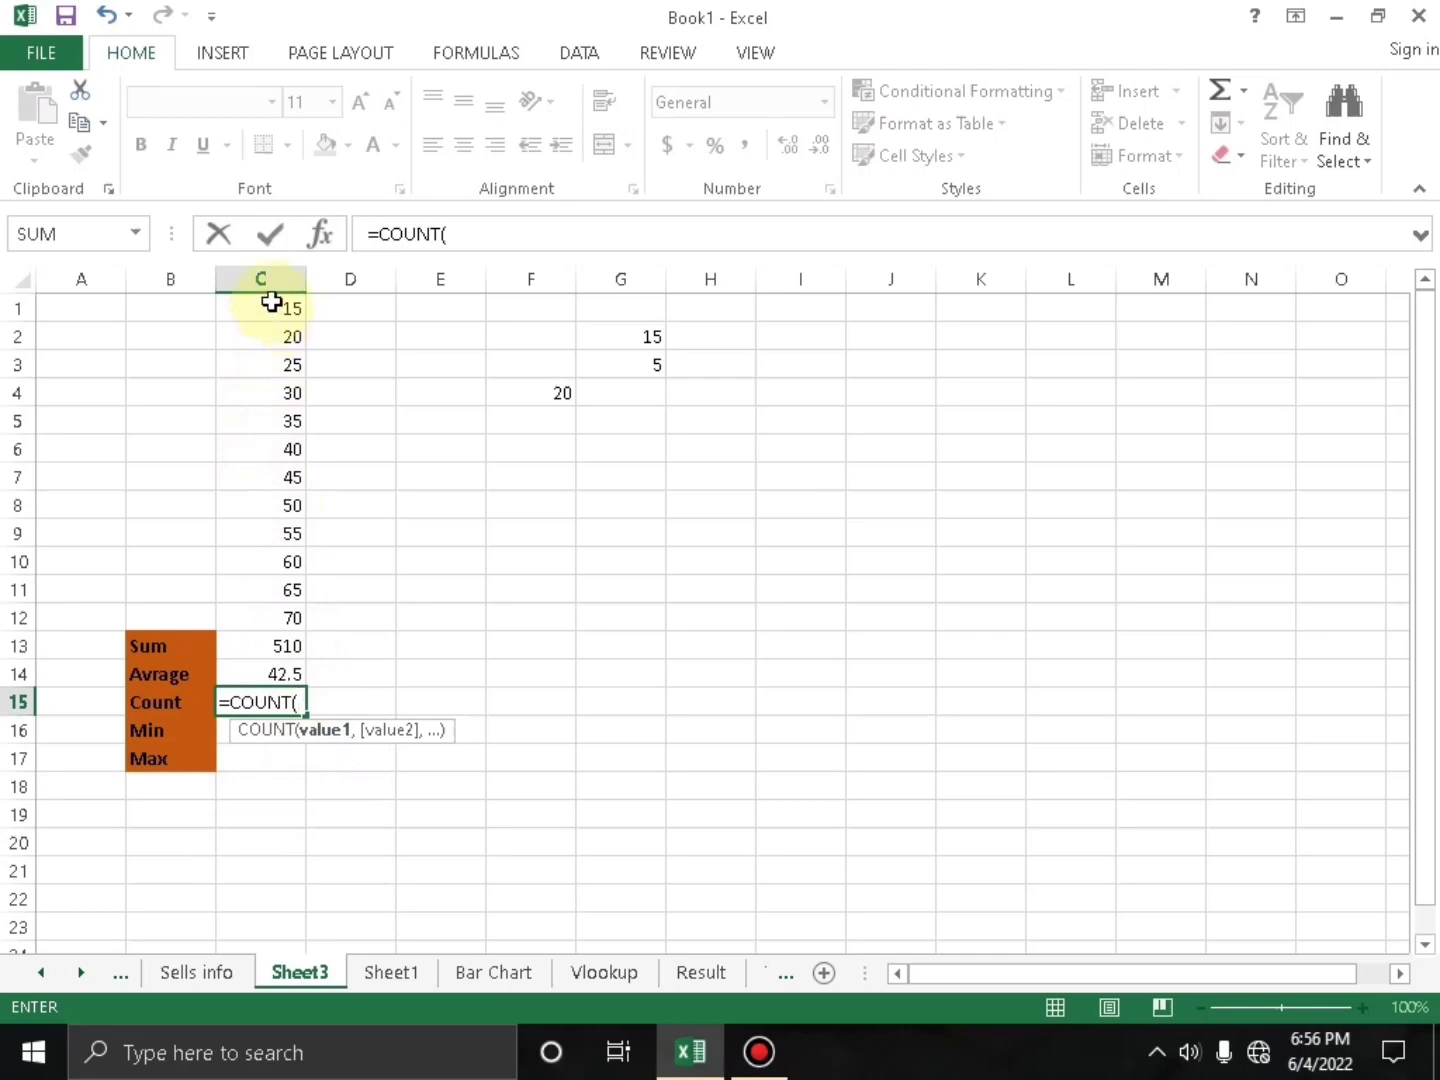
Complete the COUNT formula in C15 with the range C1:C12 and check the finished formula
left_click_drag(271, 302, 299, 609)
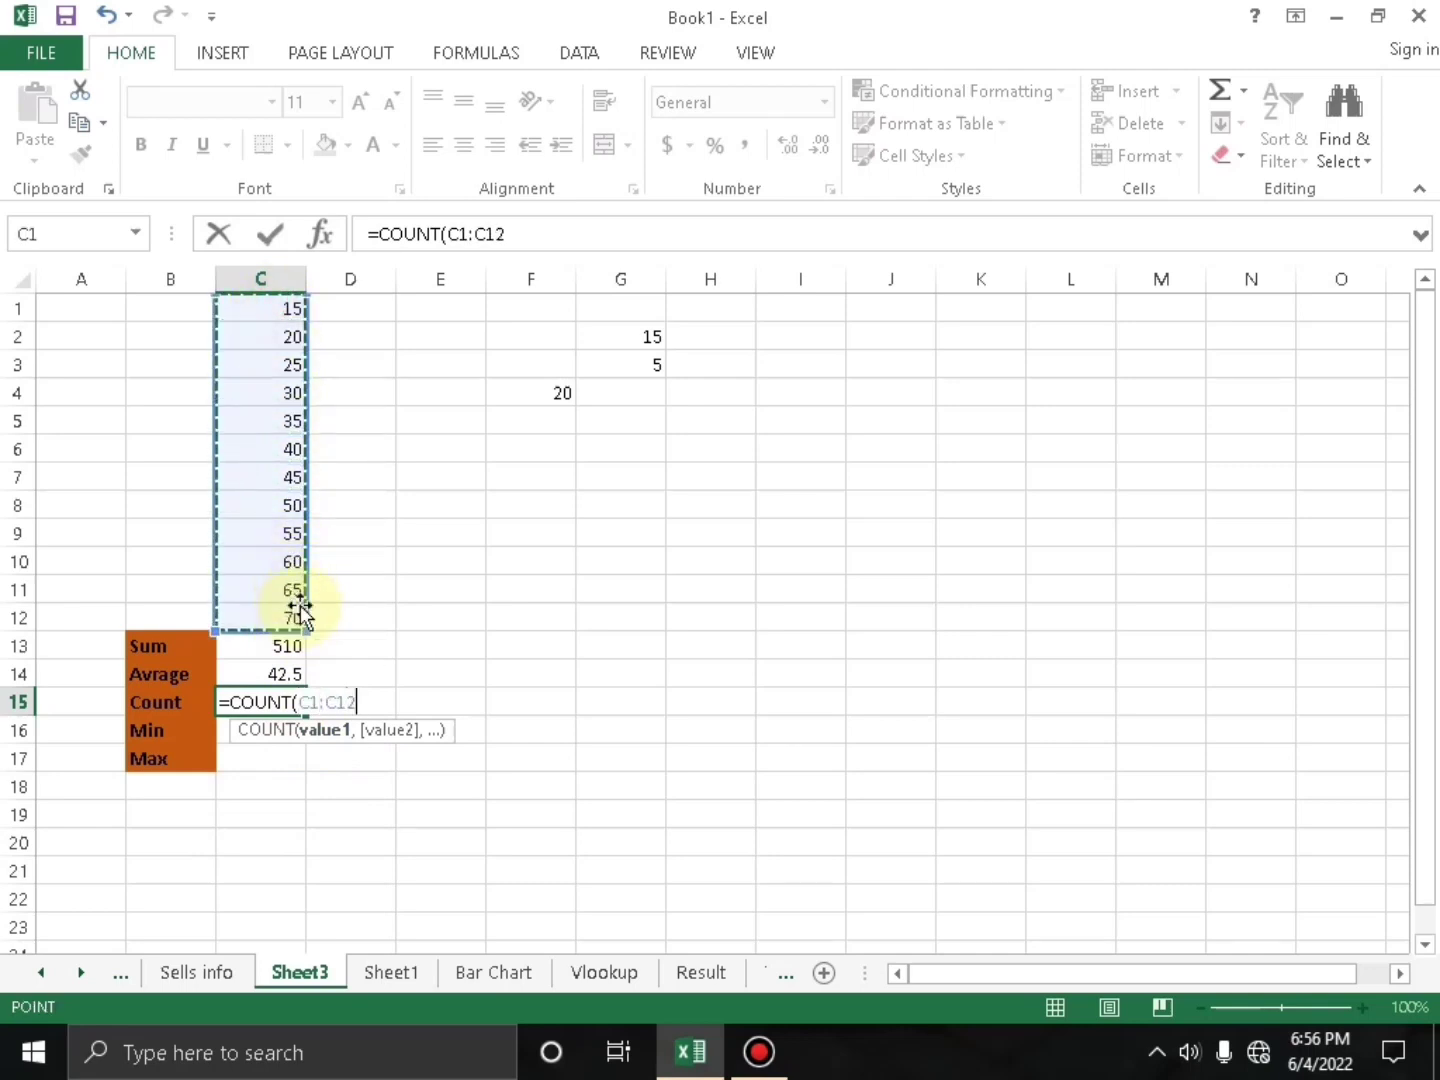
type(")")
key("Return")
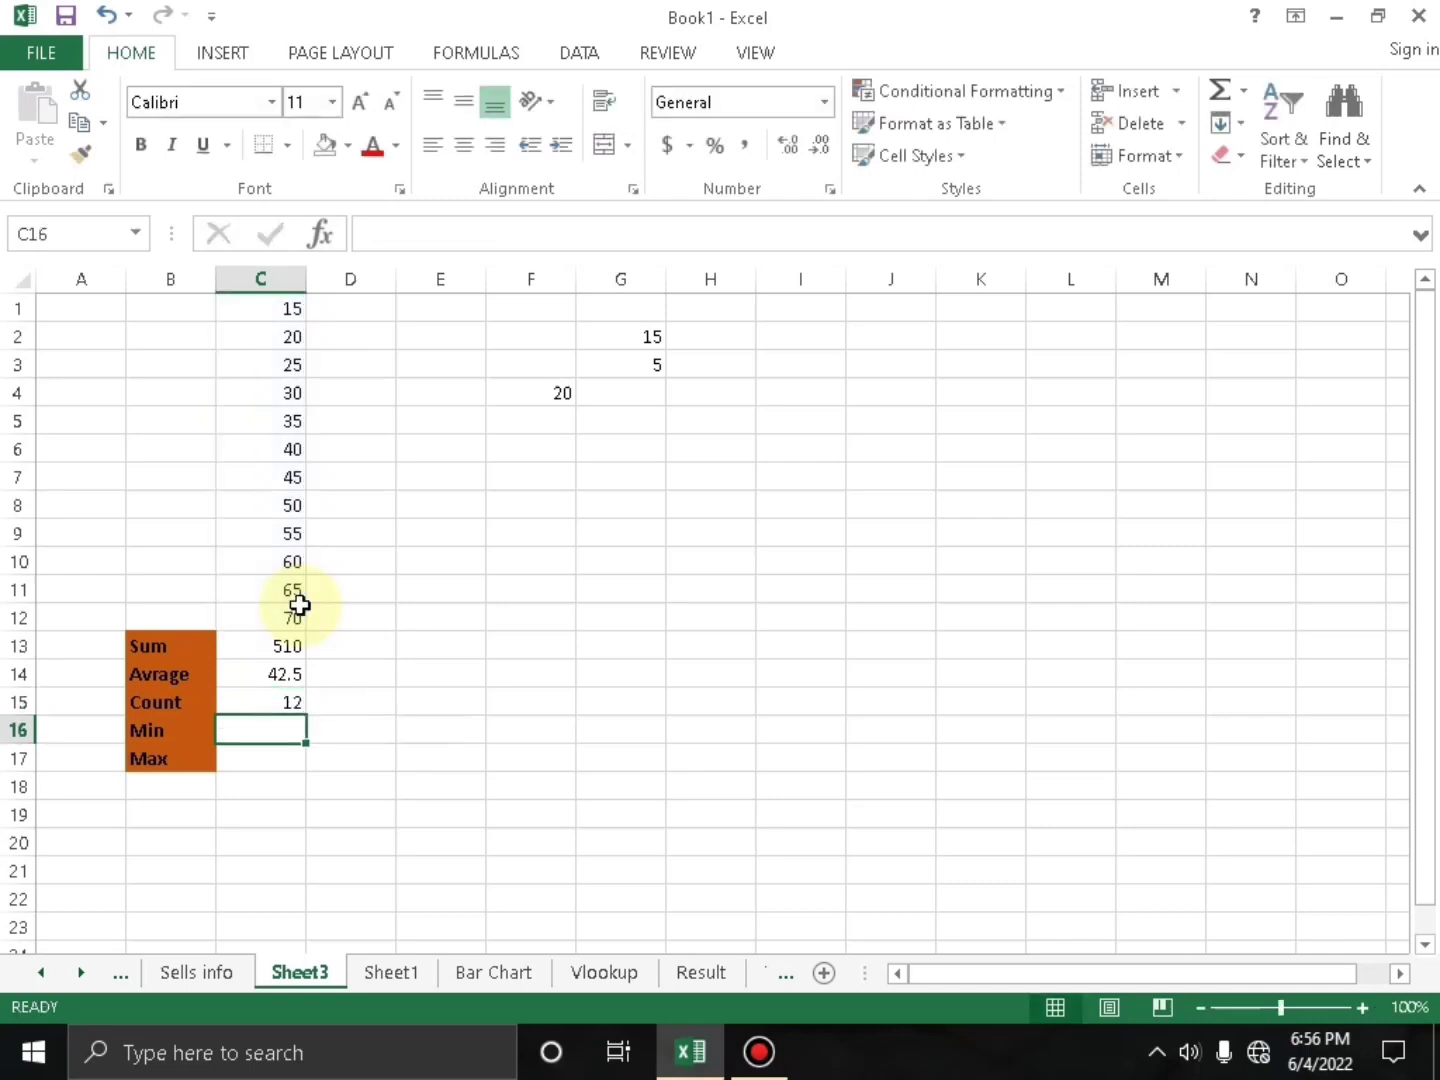
left_click_drag(289, 312, 264, 614)
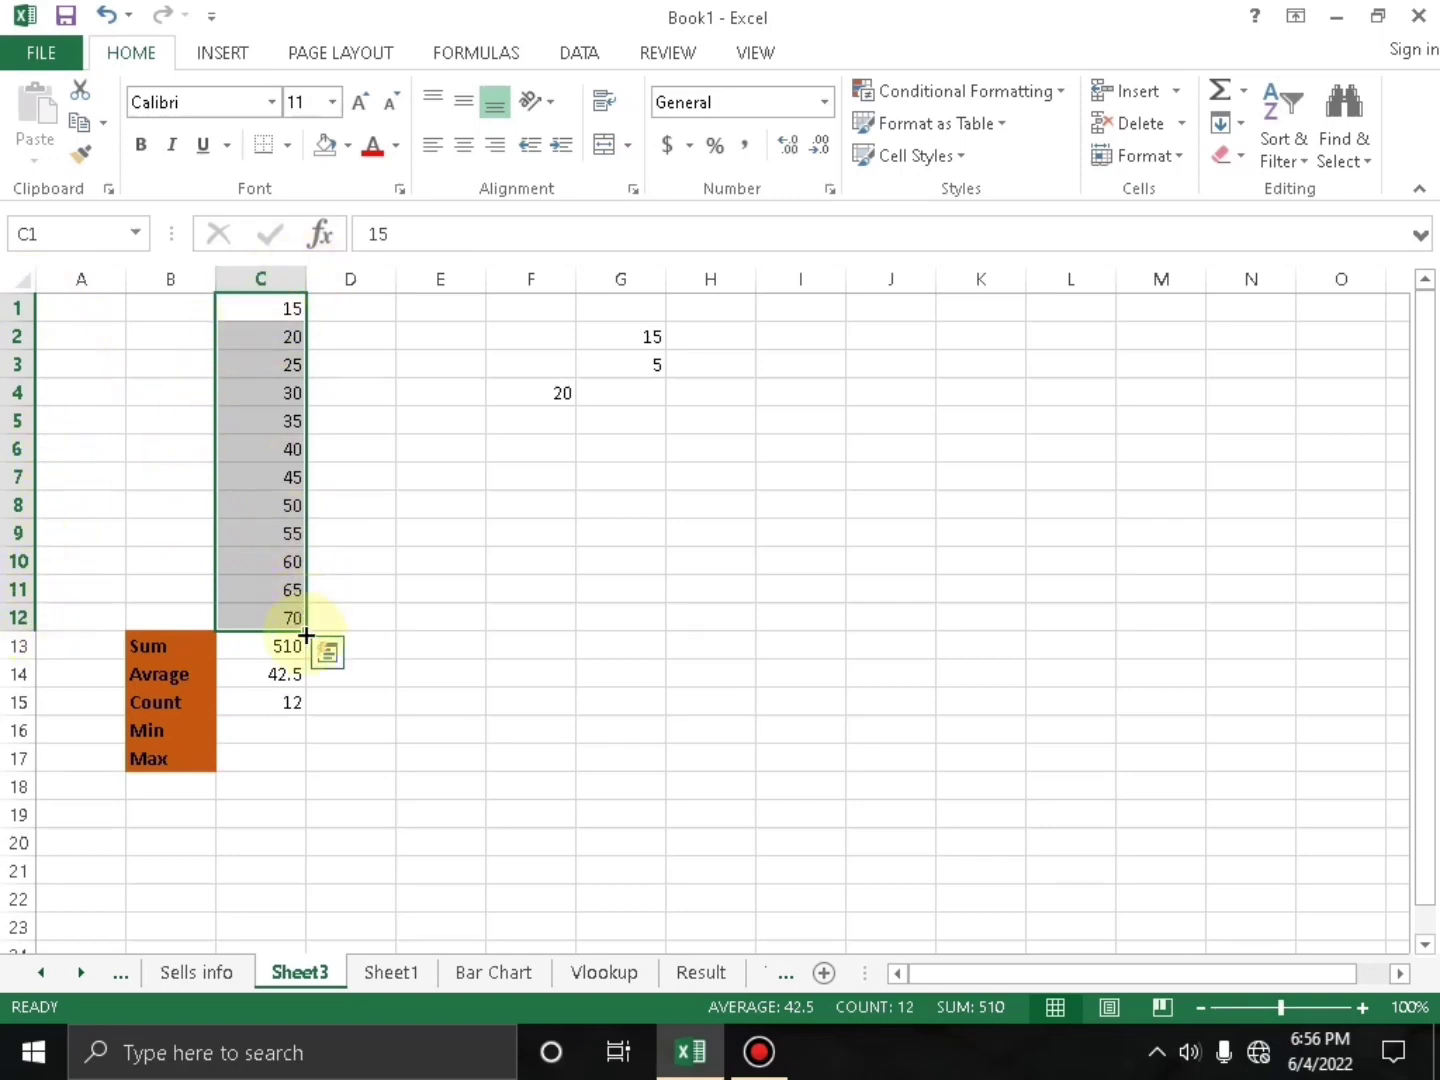
left_click(272, 703)
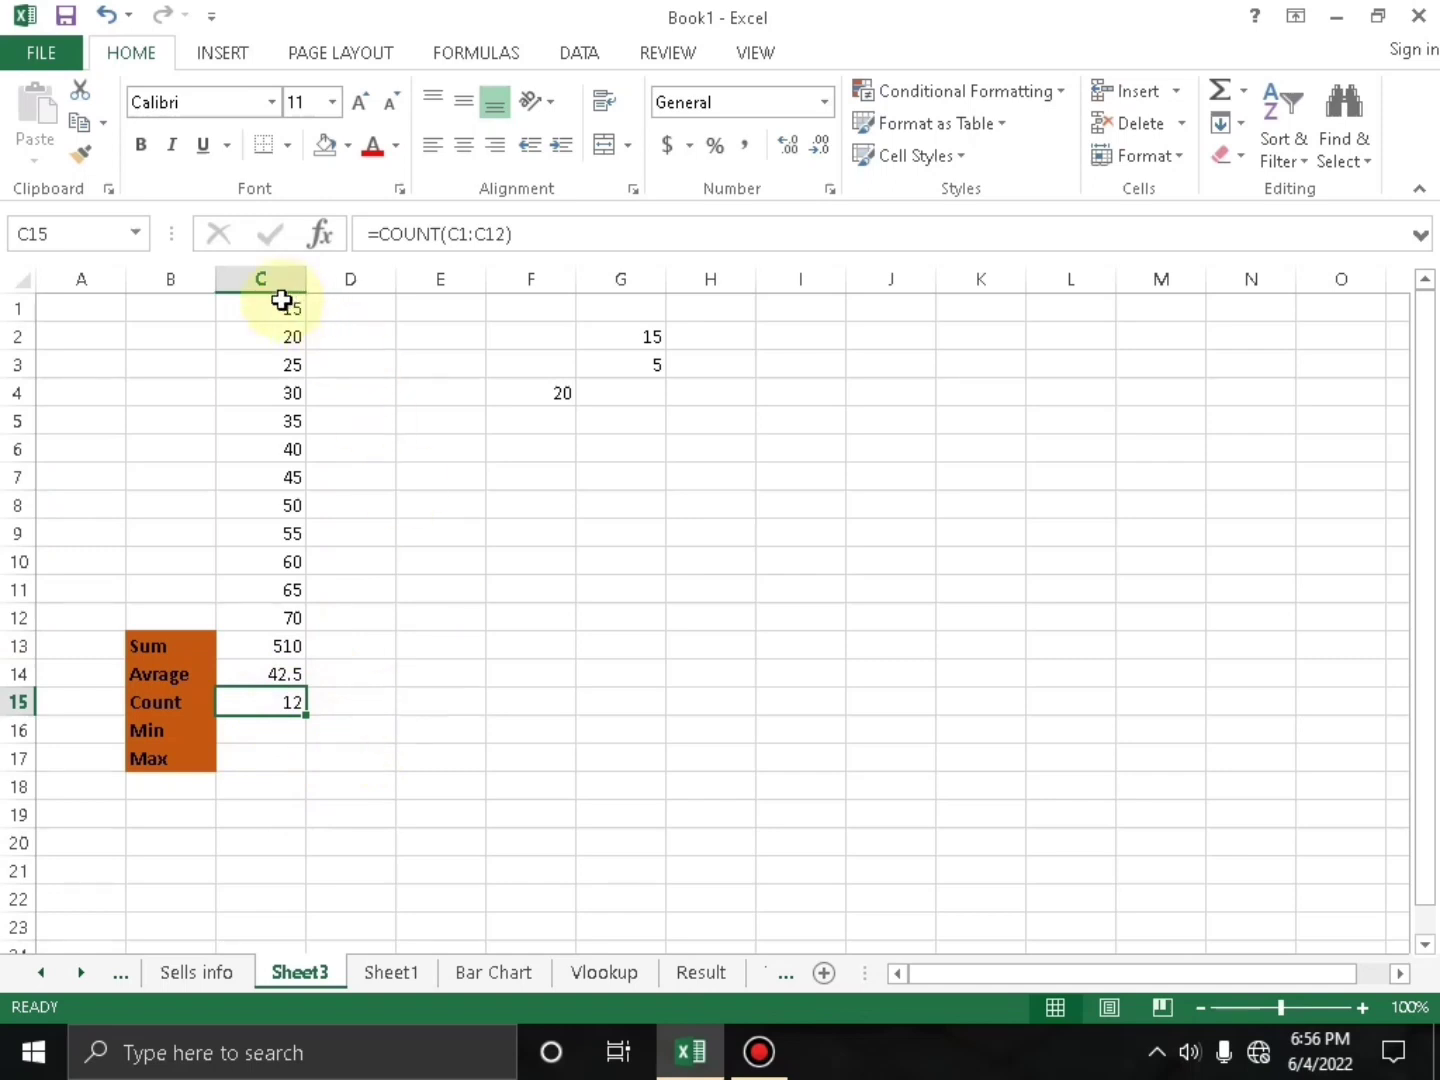
Find the largest number in cell C17, beside the Max label, with the formula =MAX(C1:C12)
left_click_drag(283, 301, 296, 612)
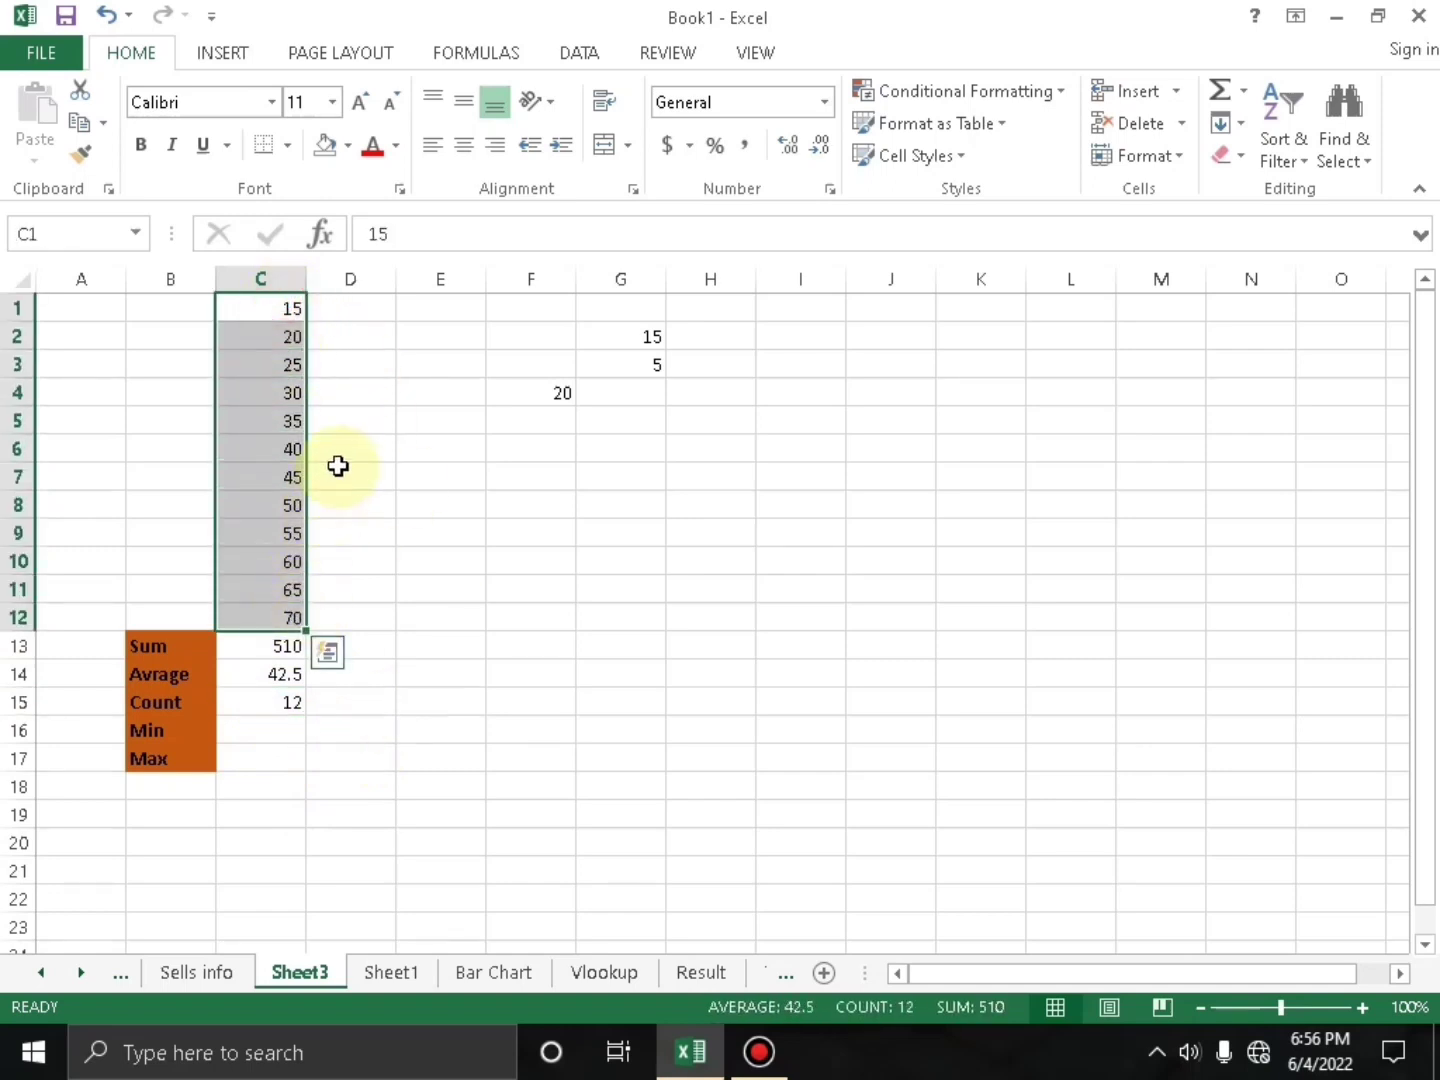
left_click(283, 765)
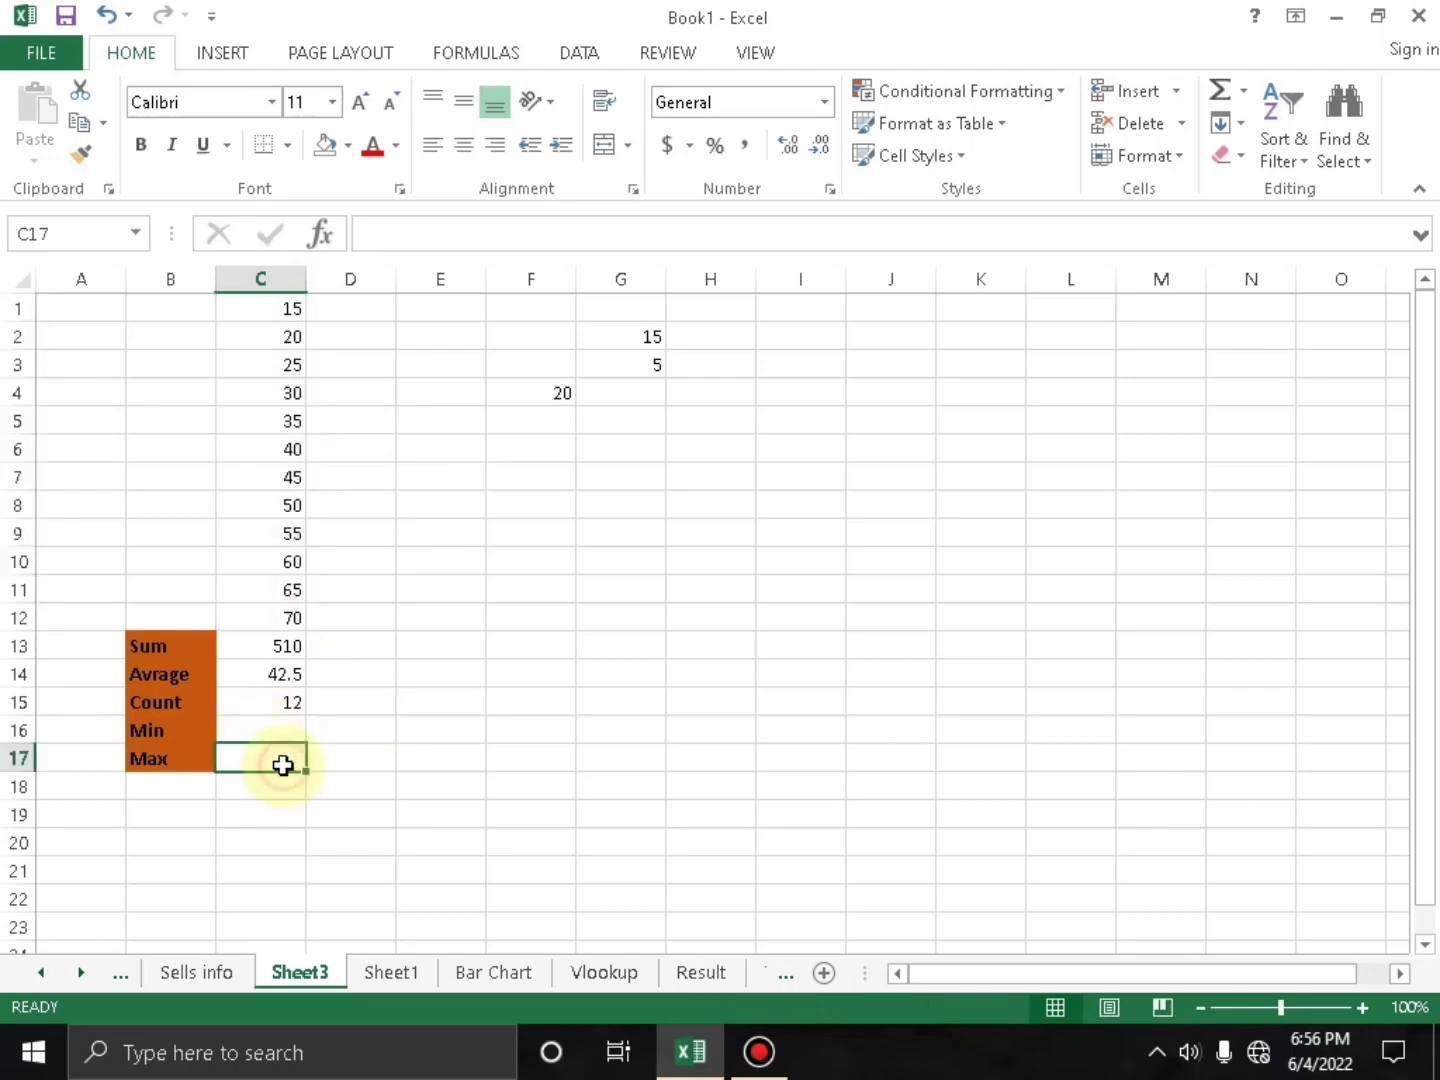
double_click(283, 763)
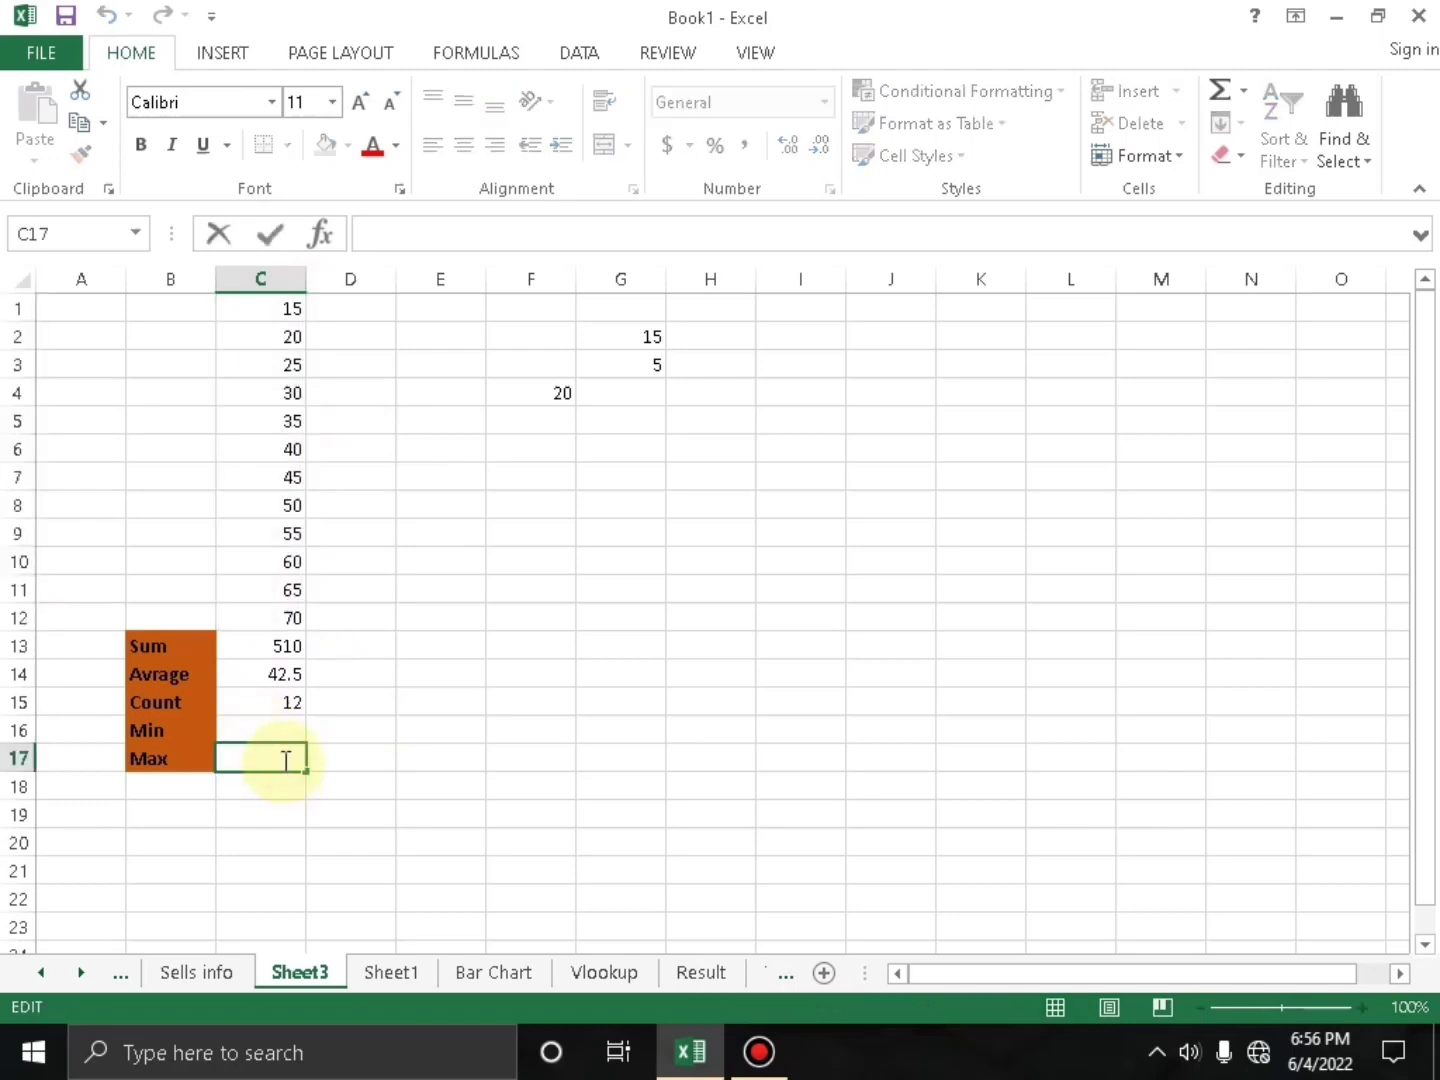
type("=")
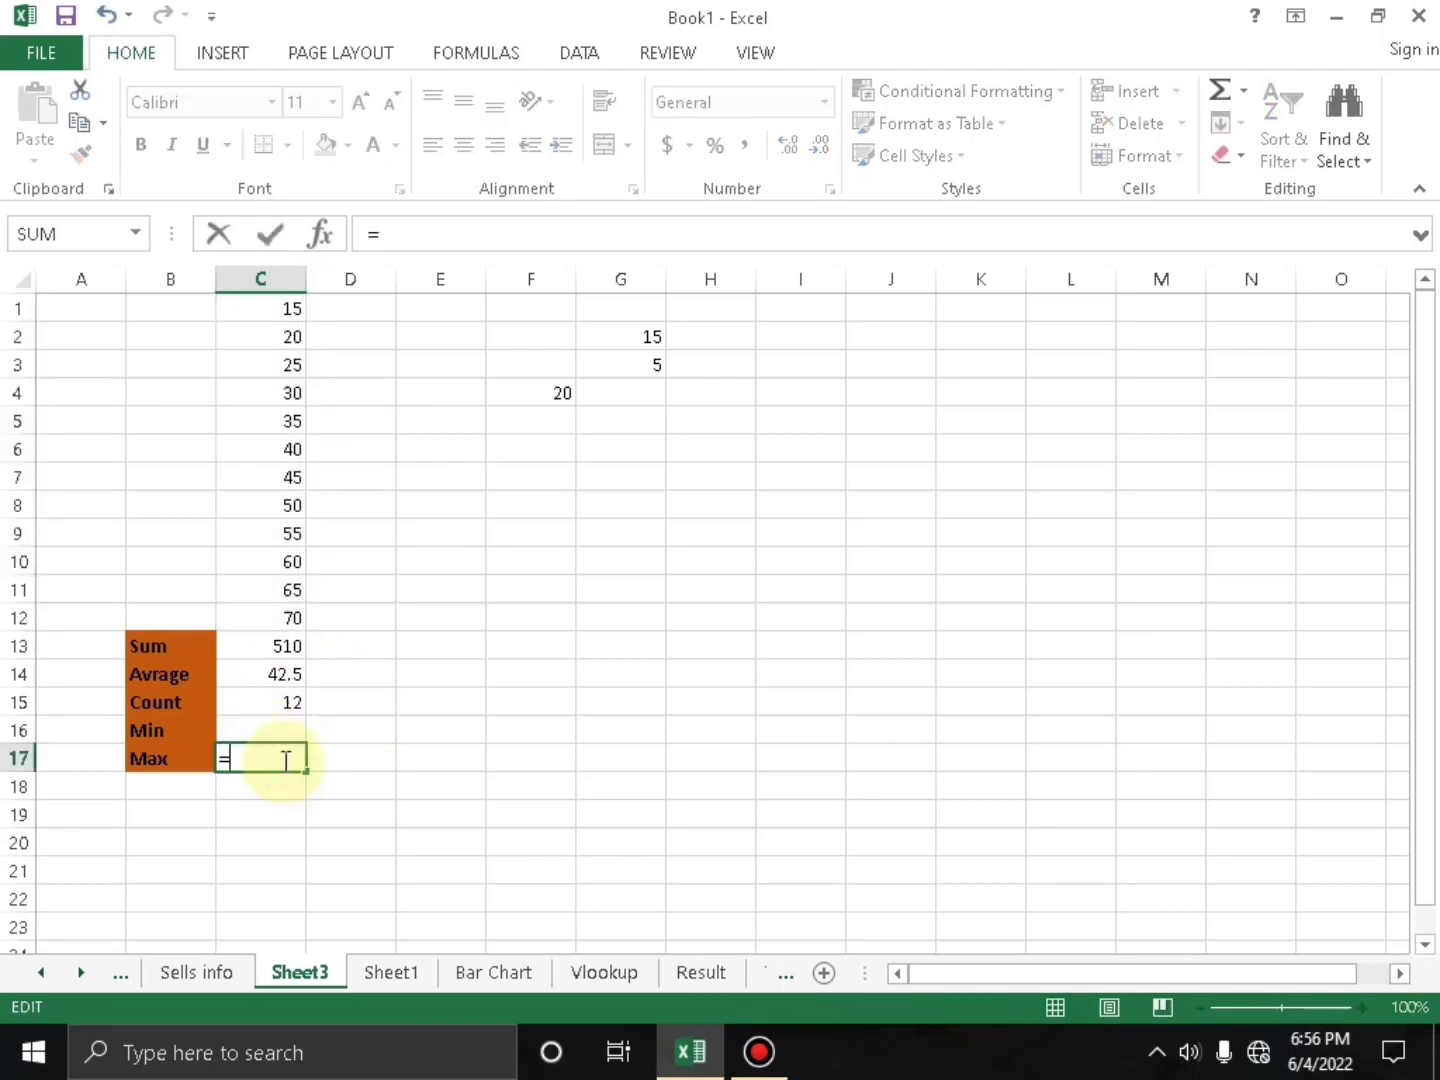
type("ma")
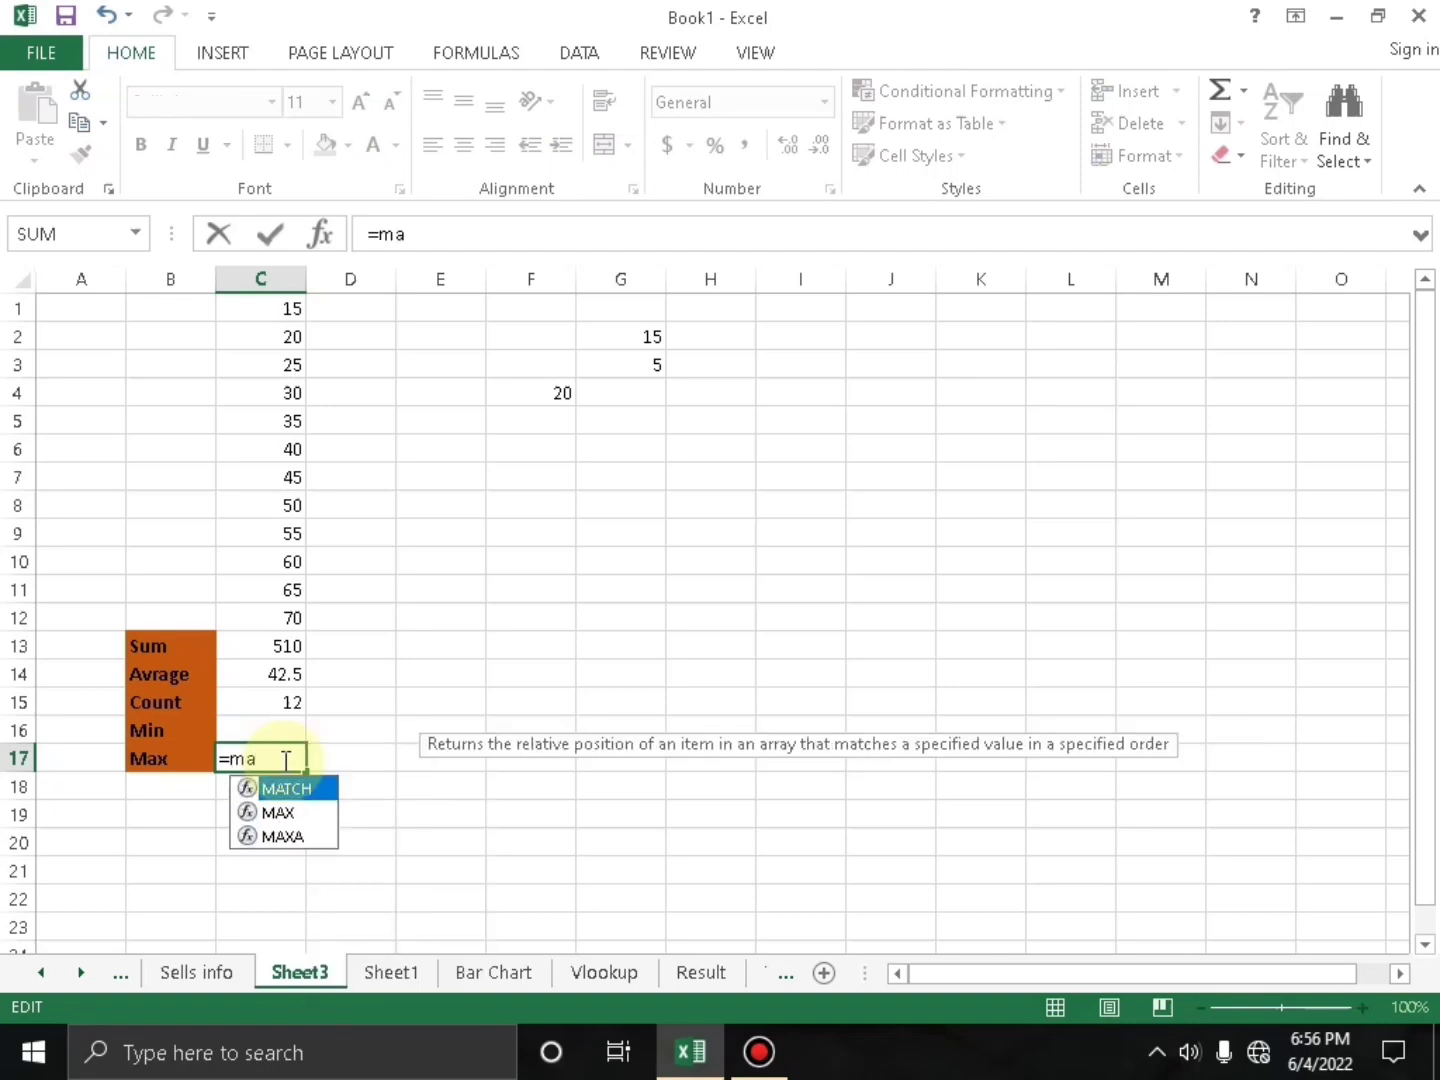
double_click(298, 815)
left_click_drag(283, 310, 290, 620)
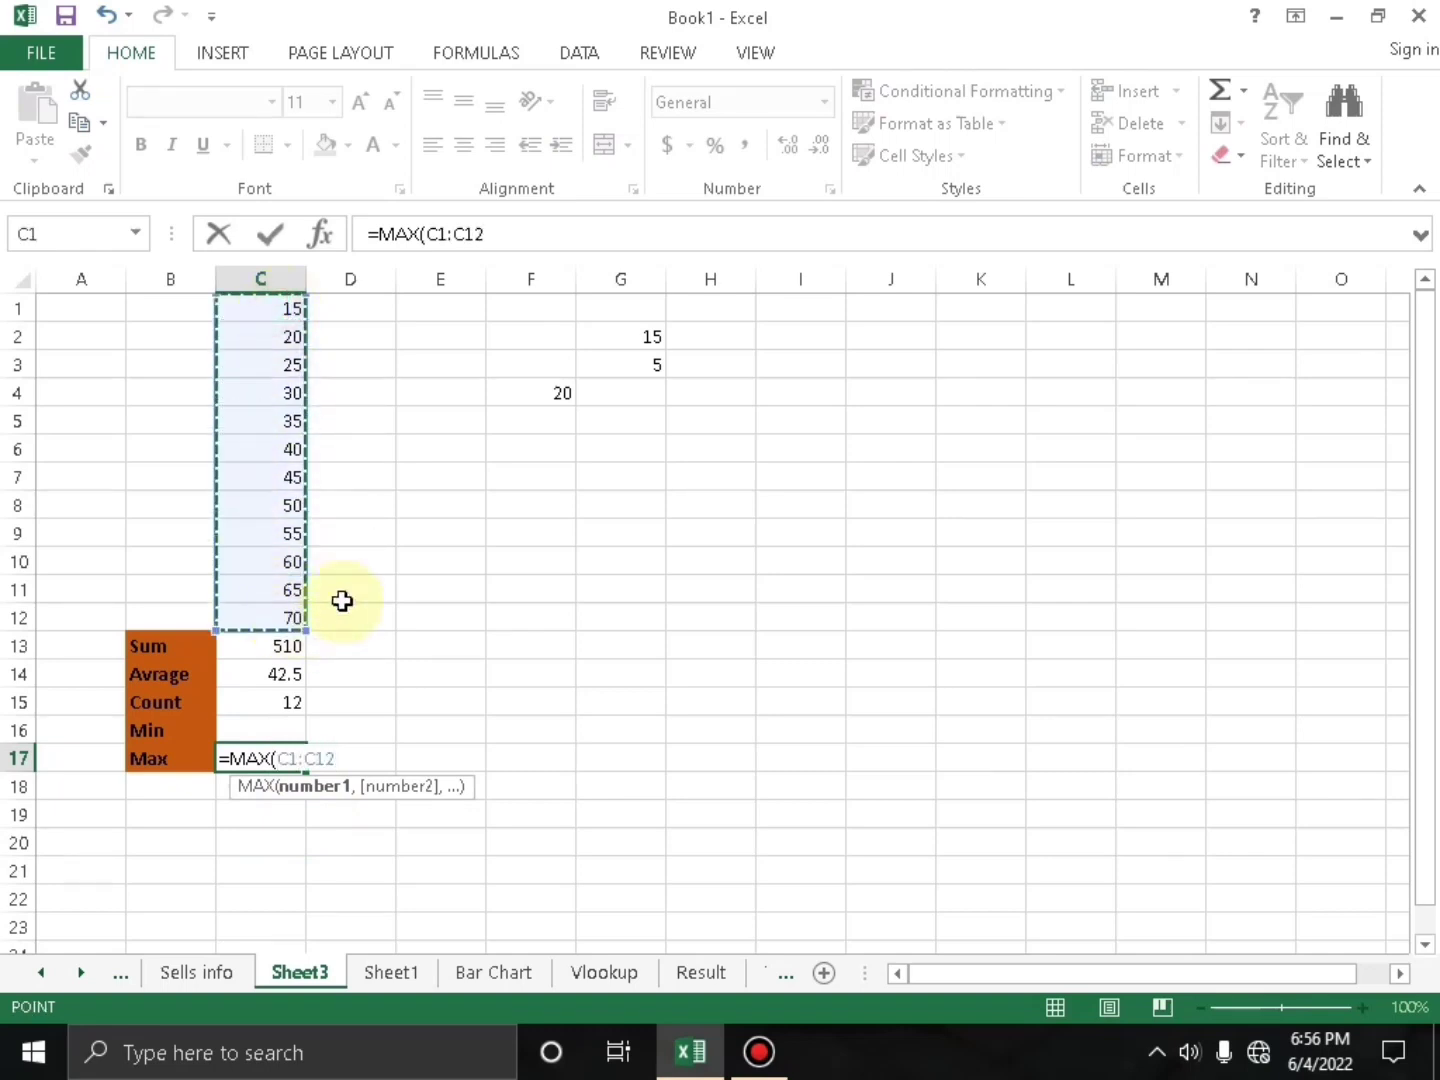
type(")")
key("Return")
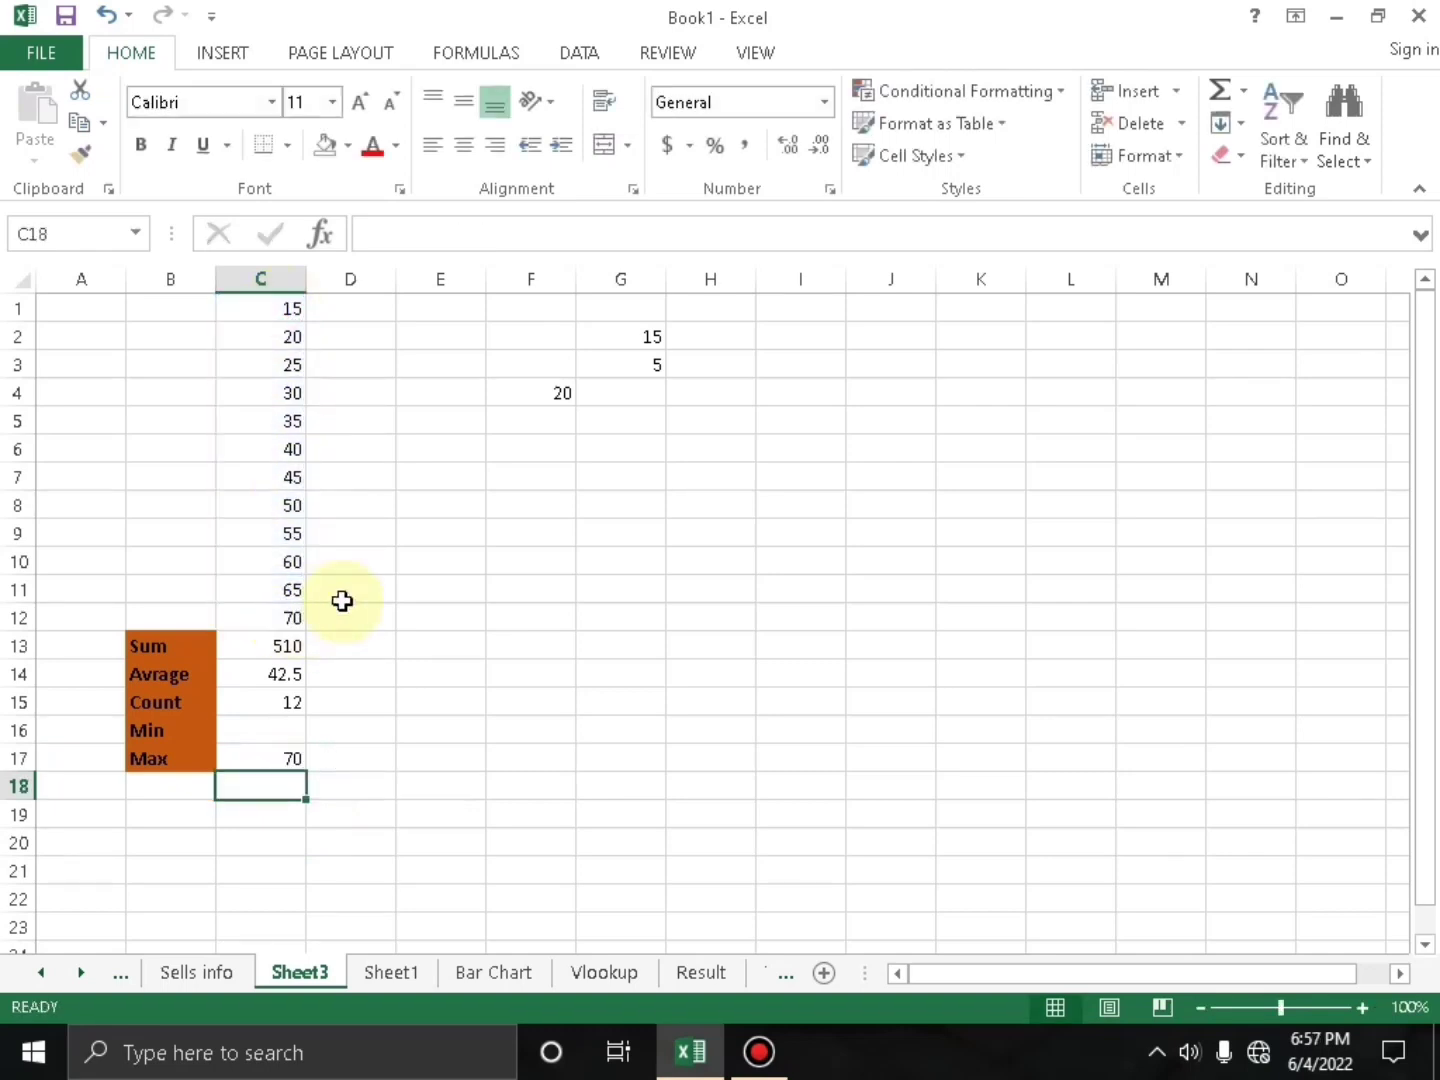
Check the Max formula in C17 against the last number in C12 and the range C1:C12
left_click(155, 758)
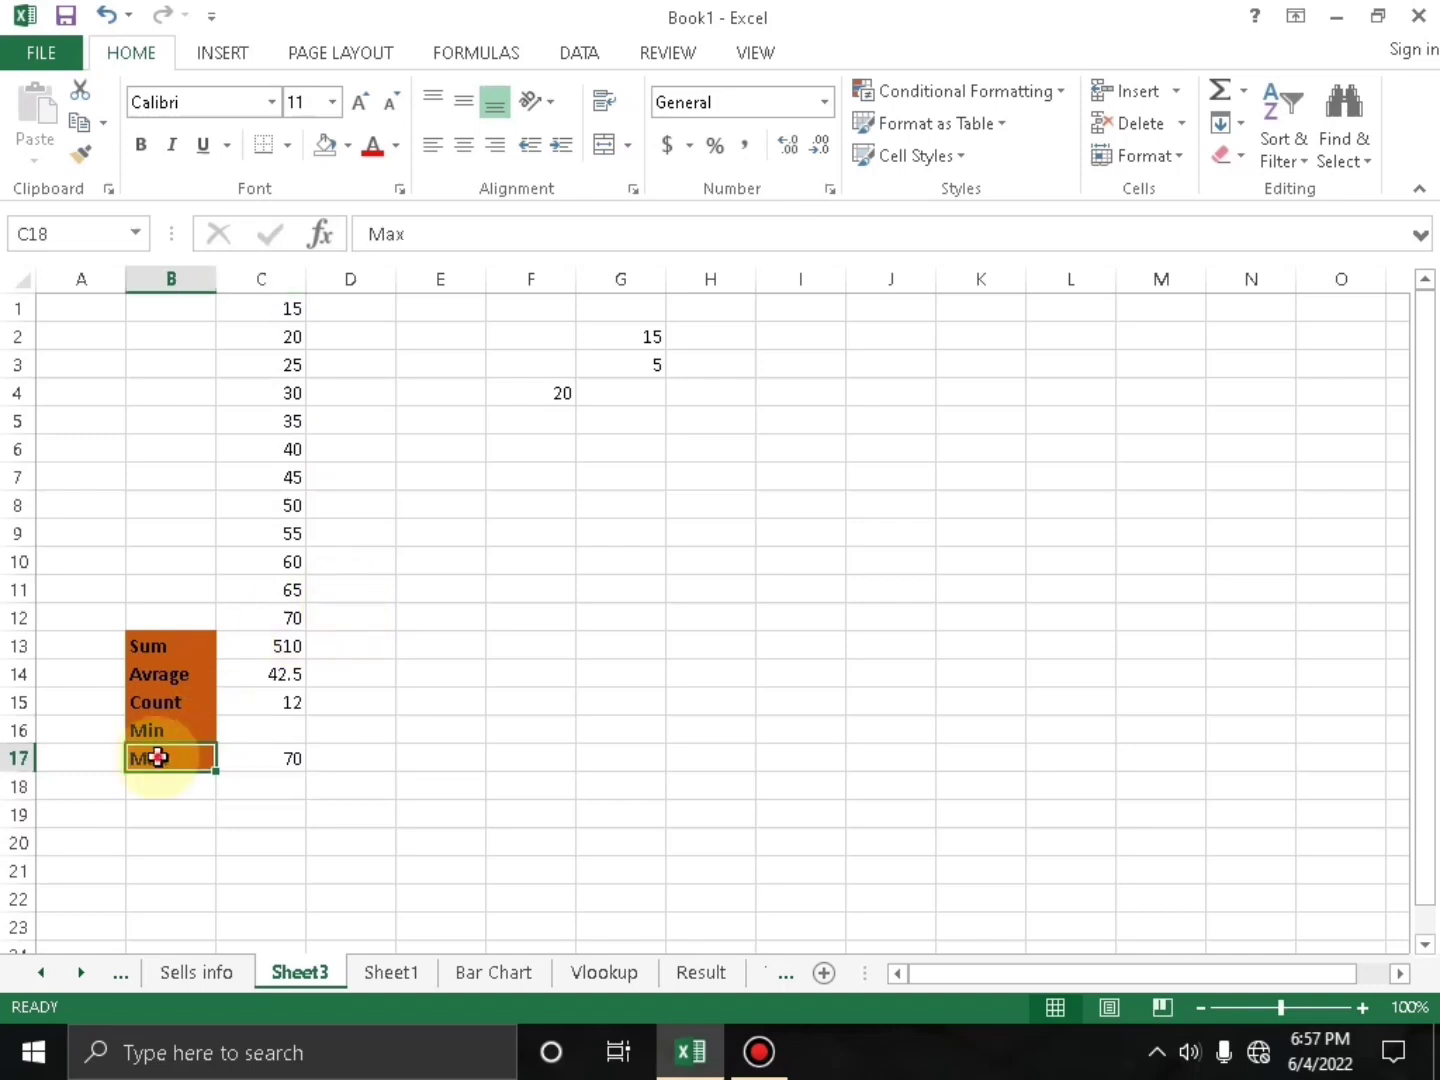
left_click(268, 757)
left_click(292, 628)
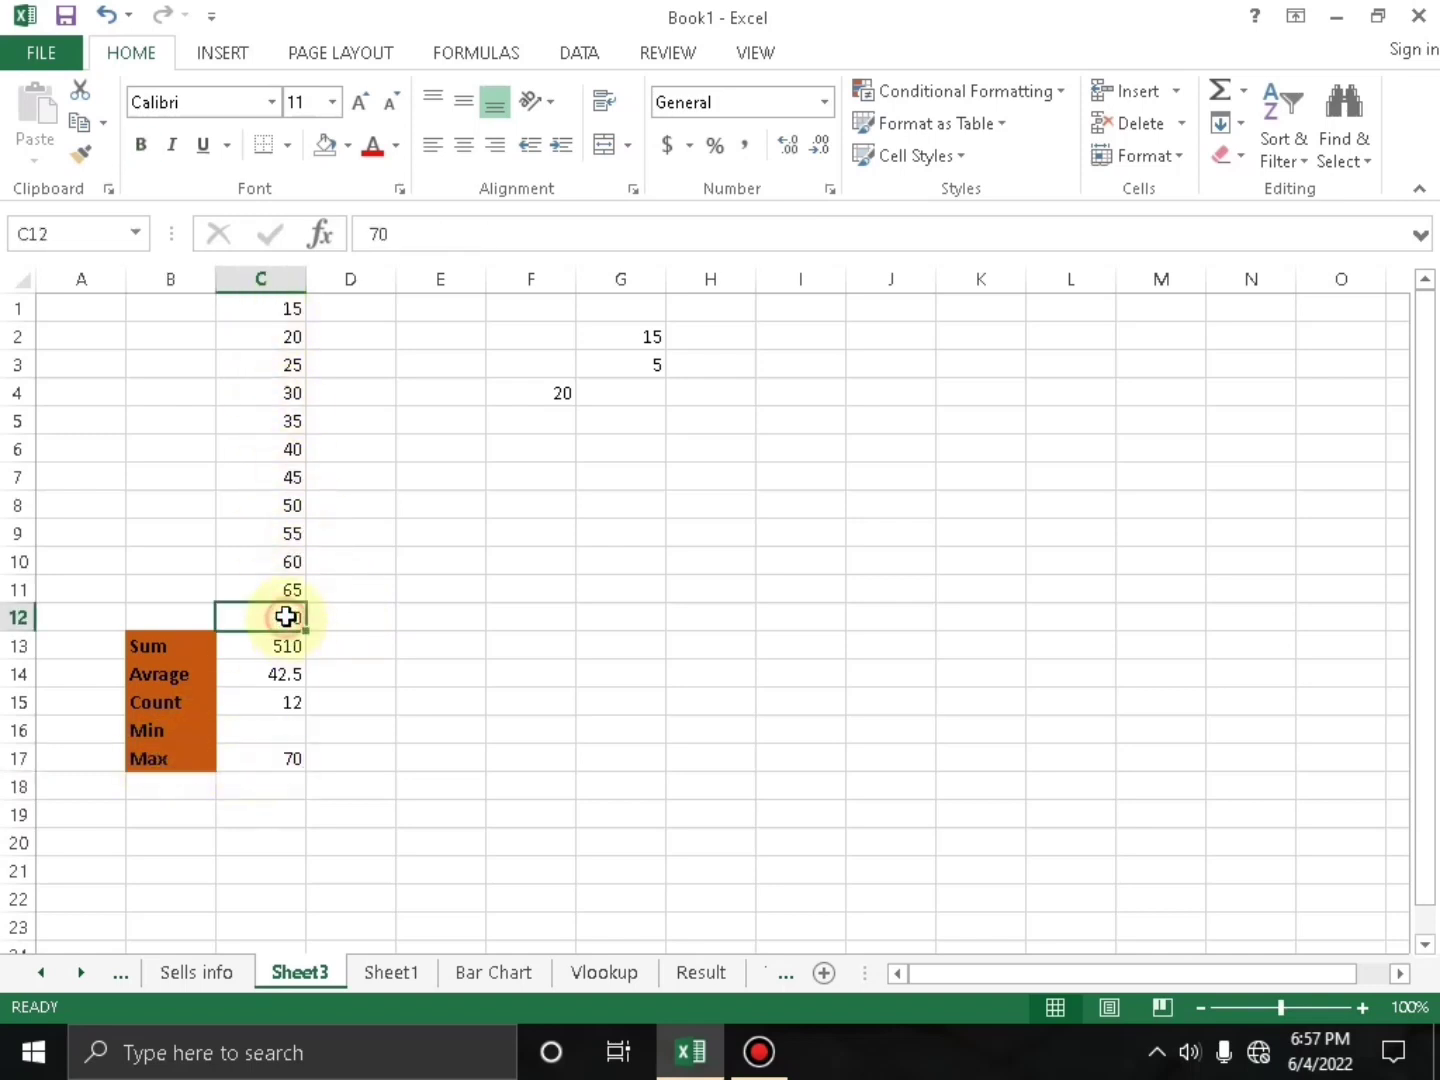
left_click(285, 764)
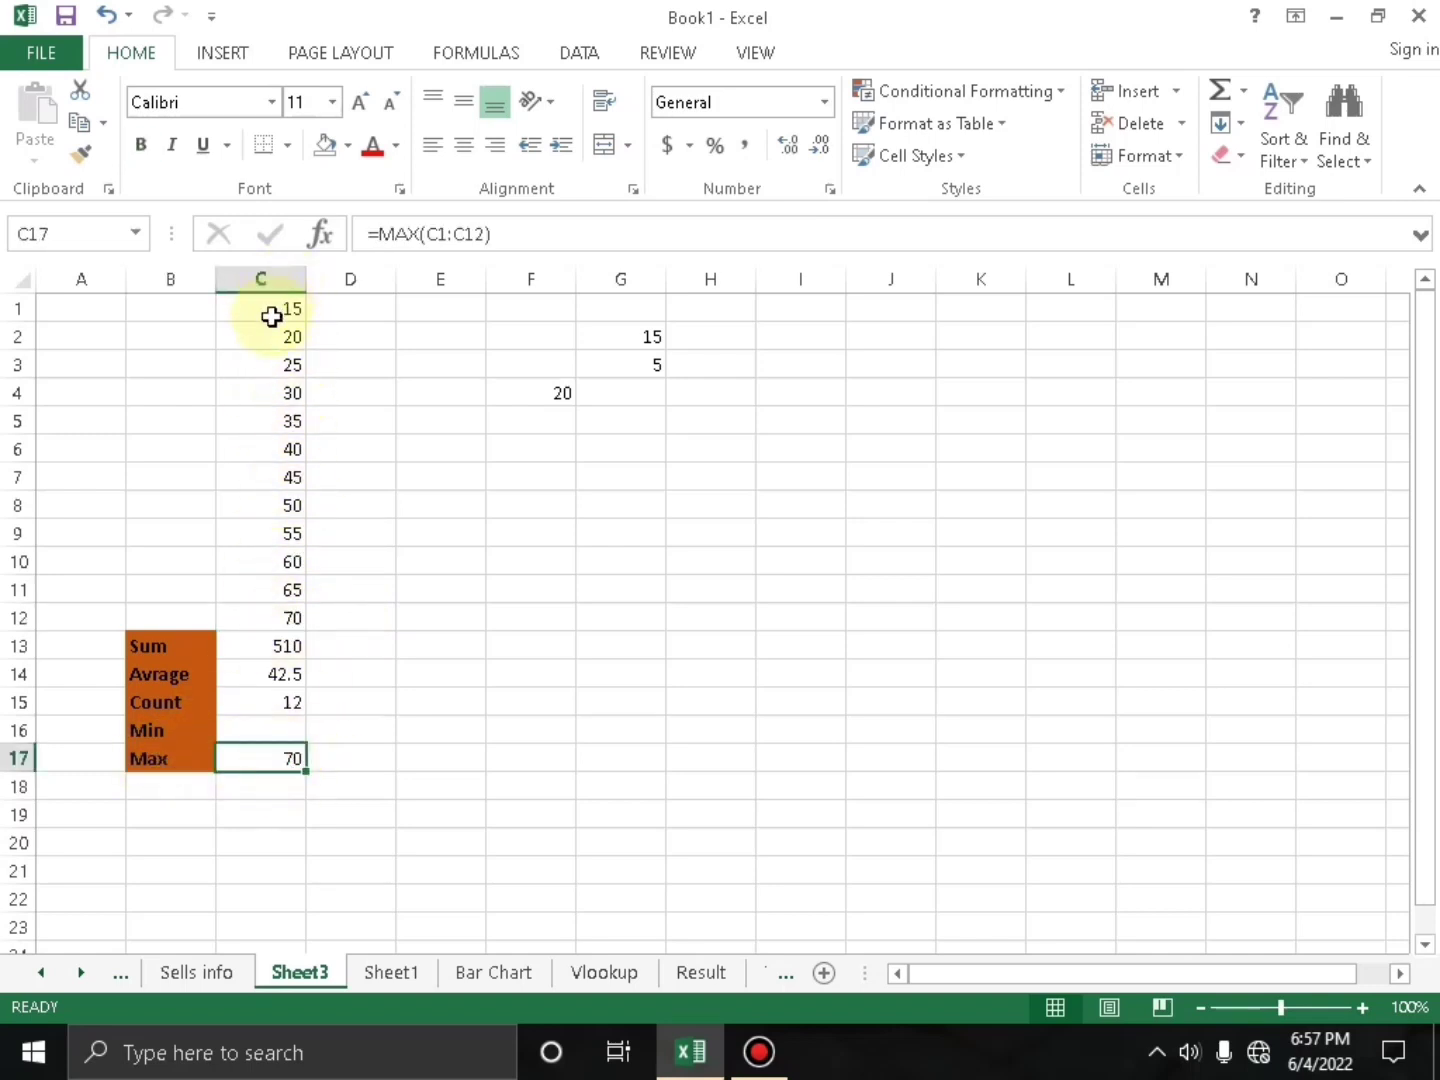
left_click_drag(275, 311, 287, 617)
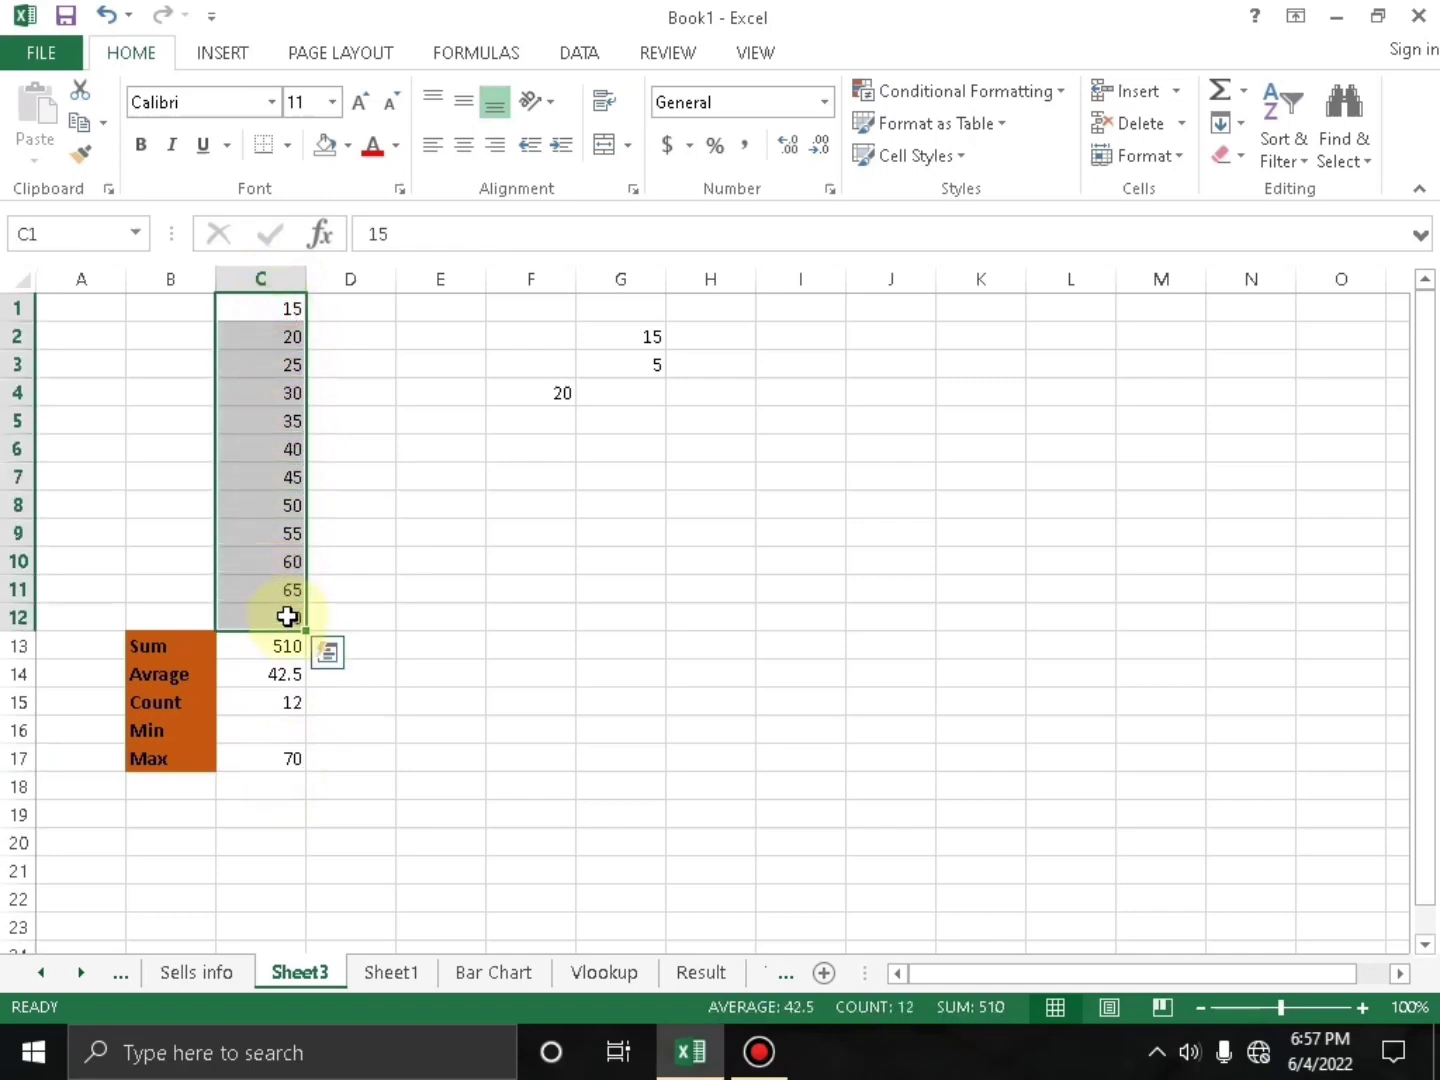
left_click(385, 418)
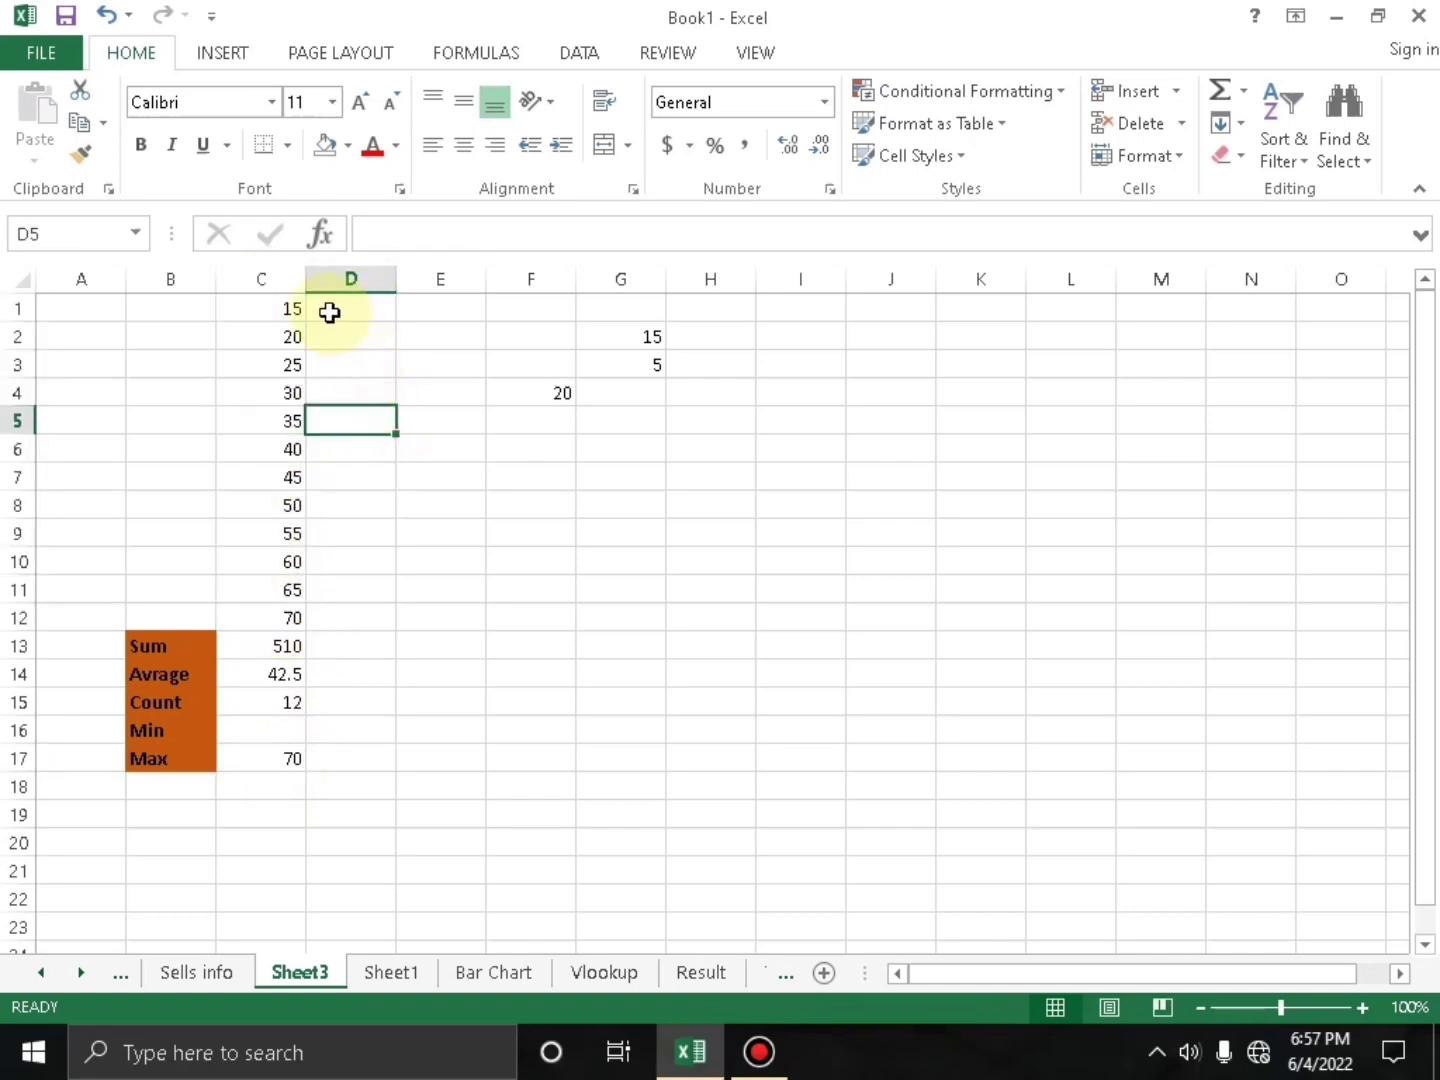
Find the smallest number in cell C16, beside the Min label, with the formula =MIN(C1:C12)
left_click(270, 310)
double_click(265, 728)
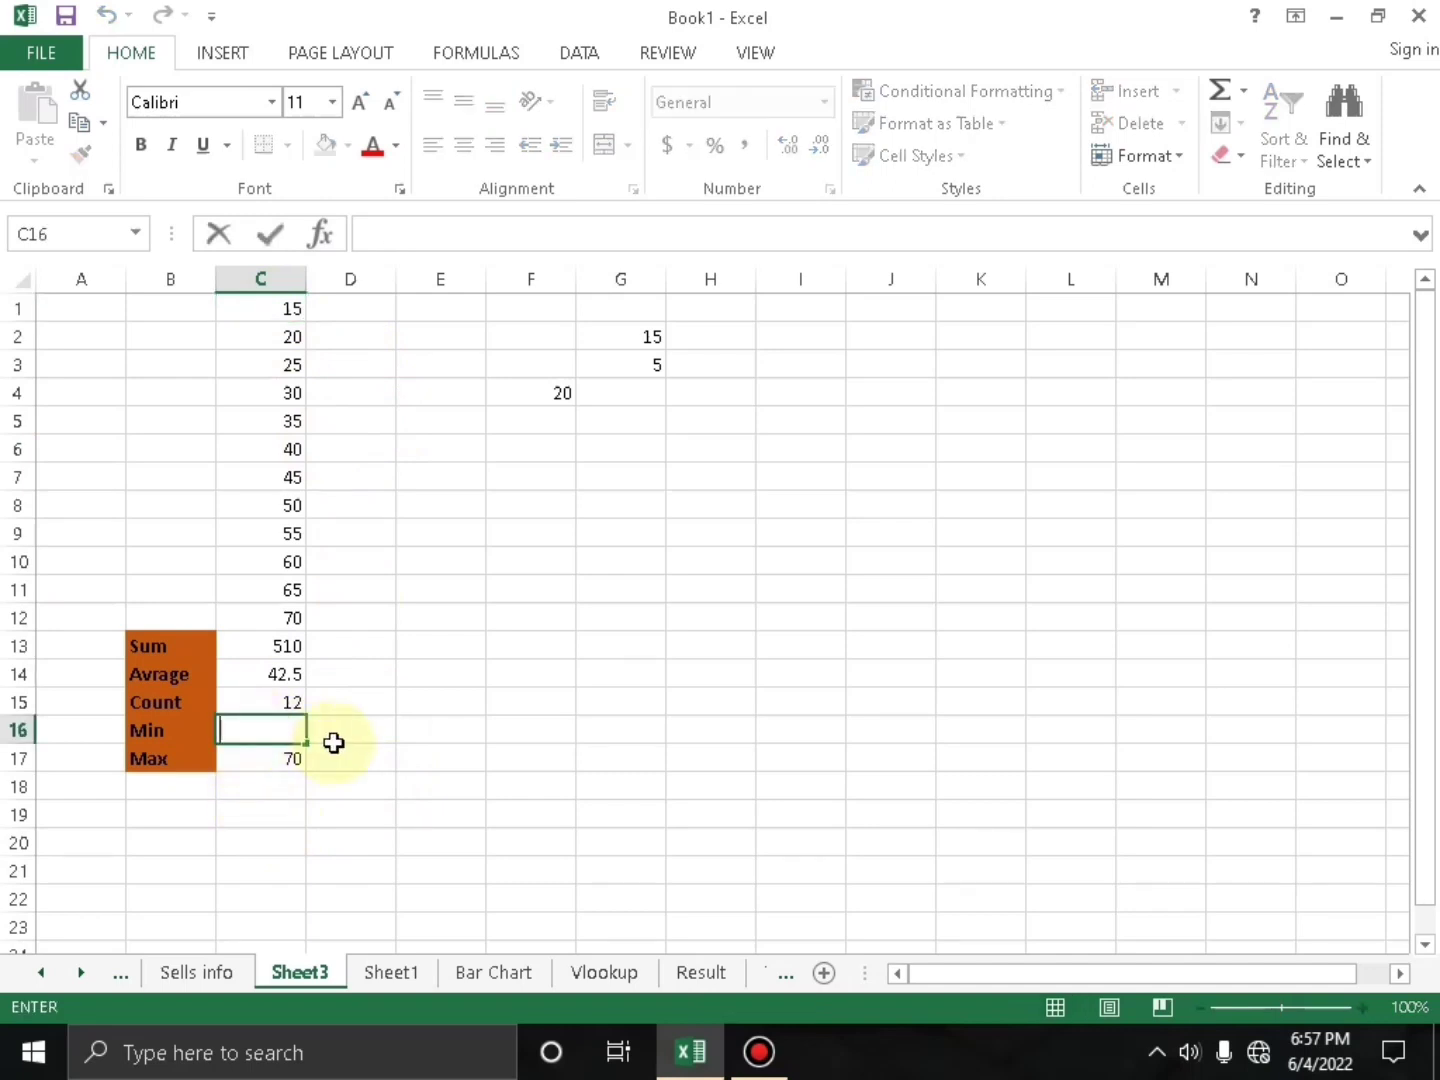
type("+")
key("BackSpace")
type("=")
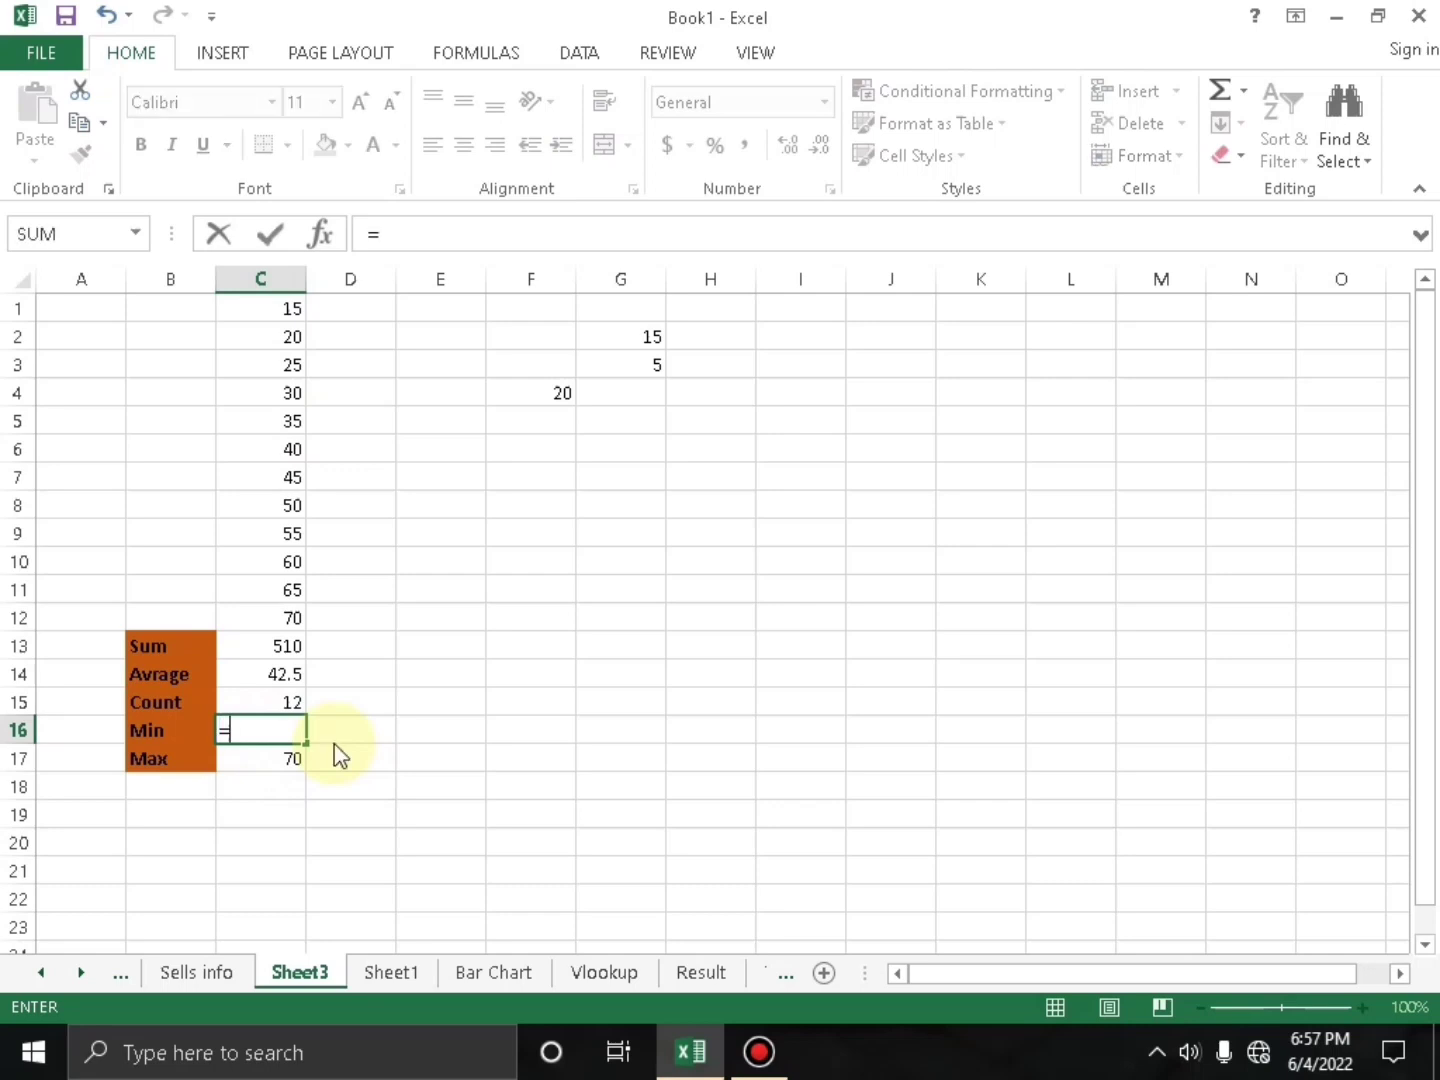
type("min")
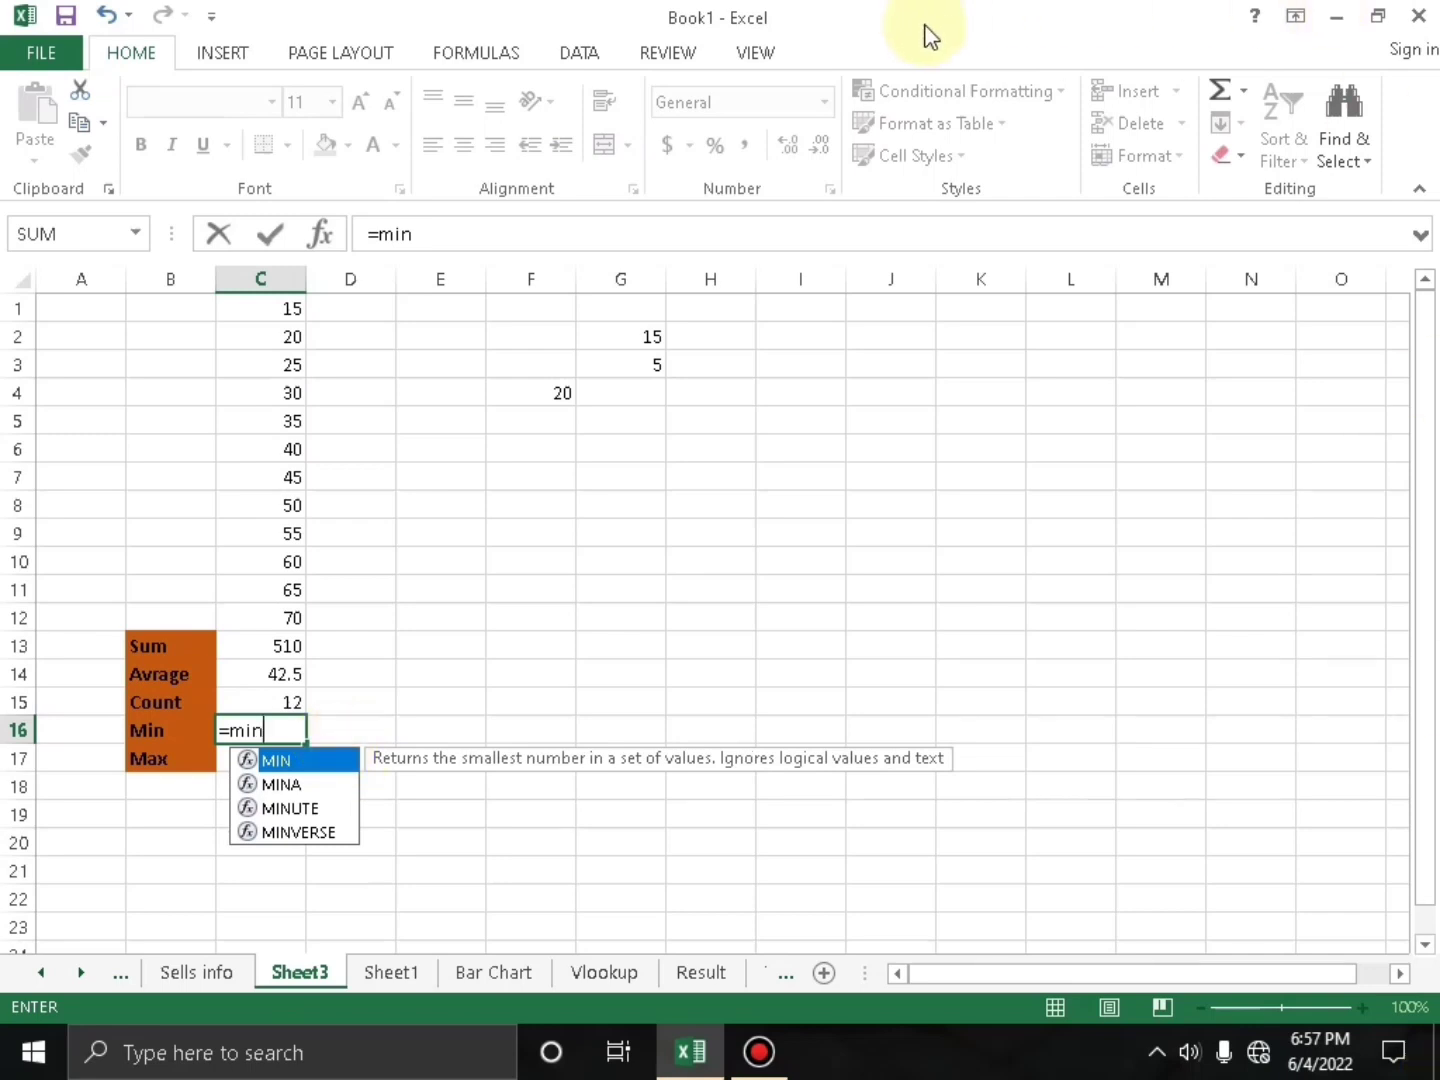
double_click(302, 765)
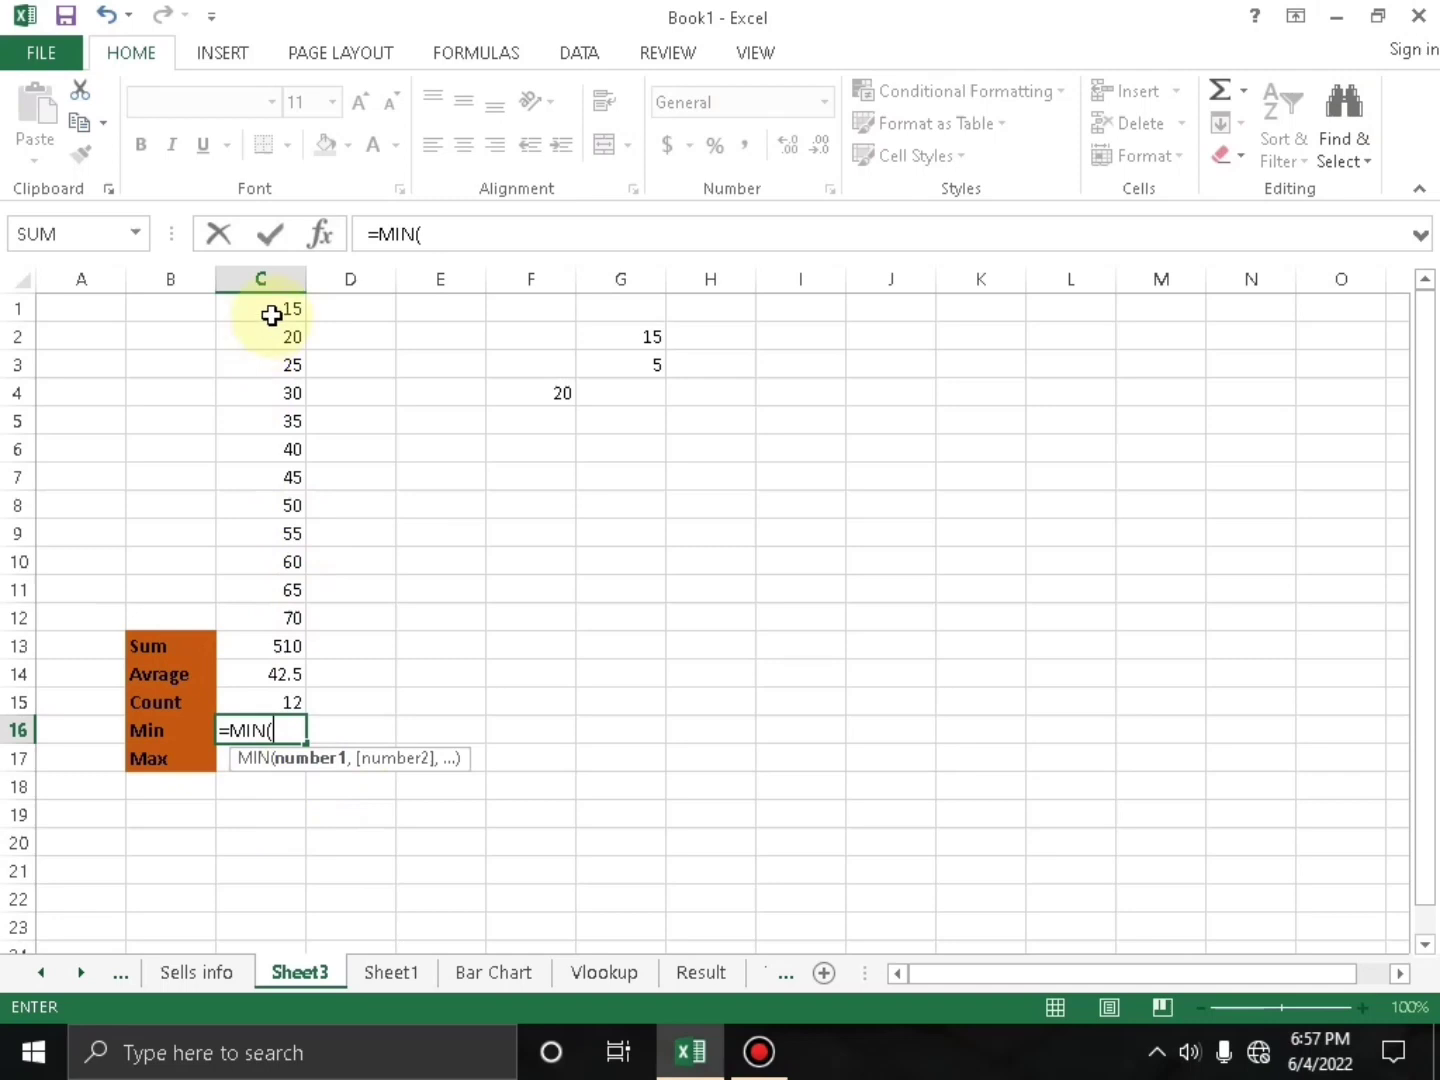
left_click_drag(267, 311, 244, 610)
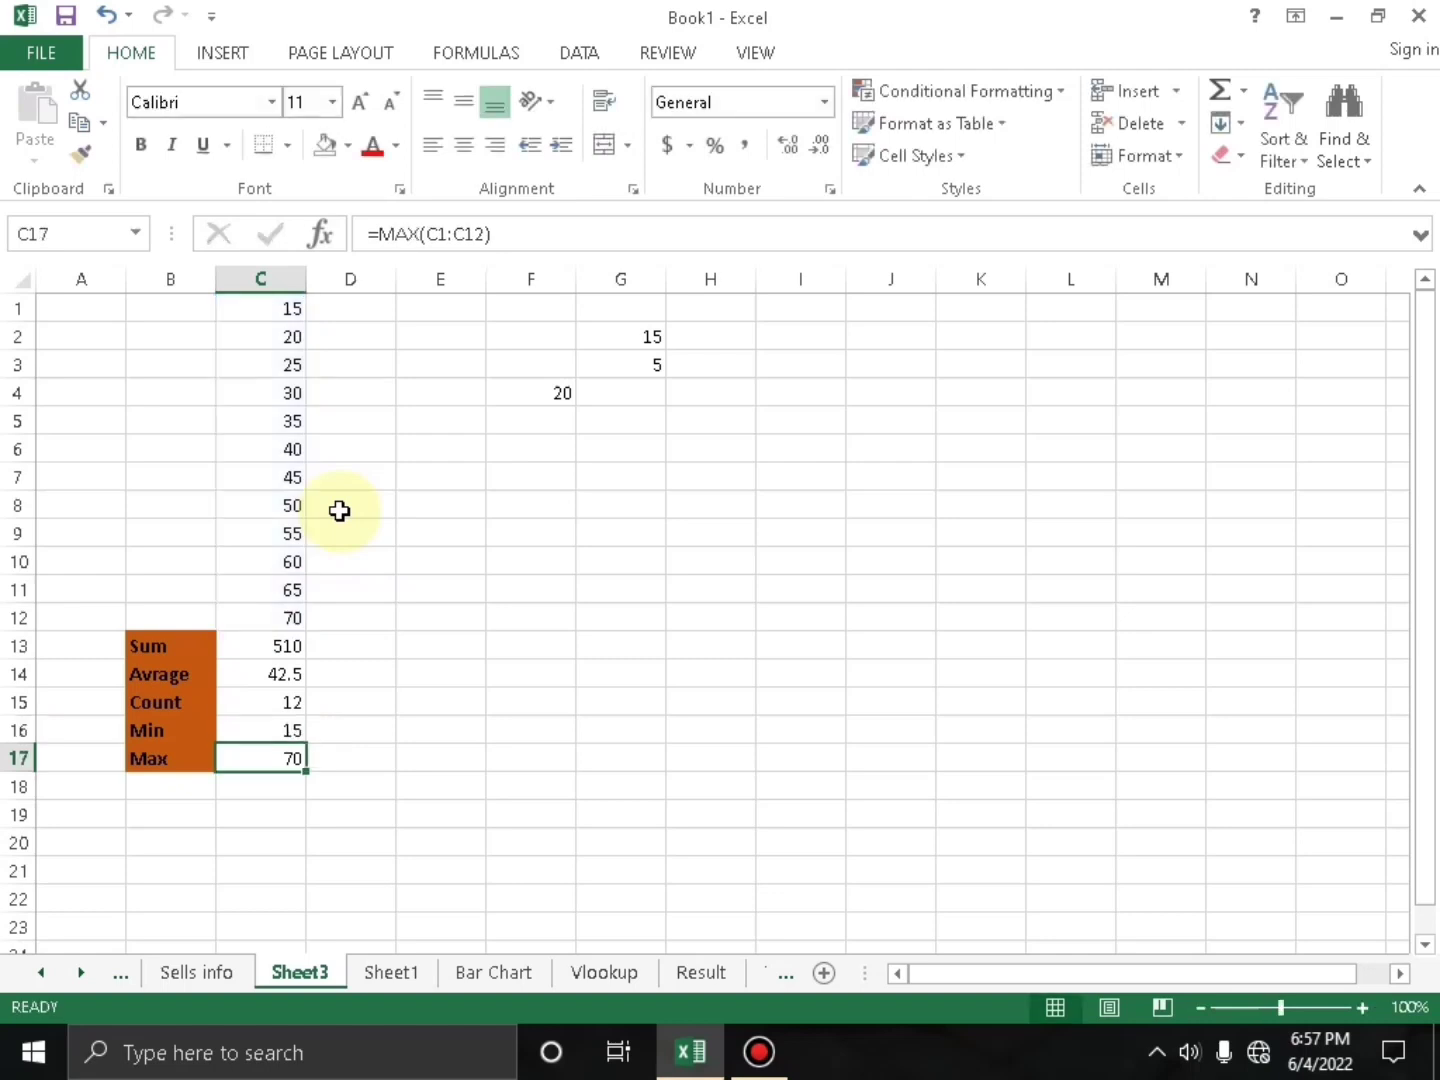
Check the Min result in C16 against its label in B16 and the first number in C1
left_click(160, 731)
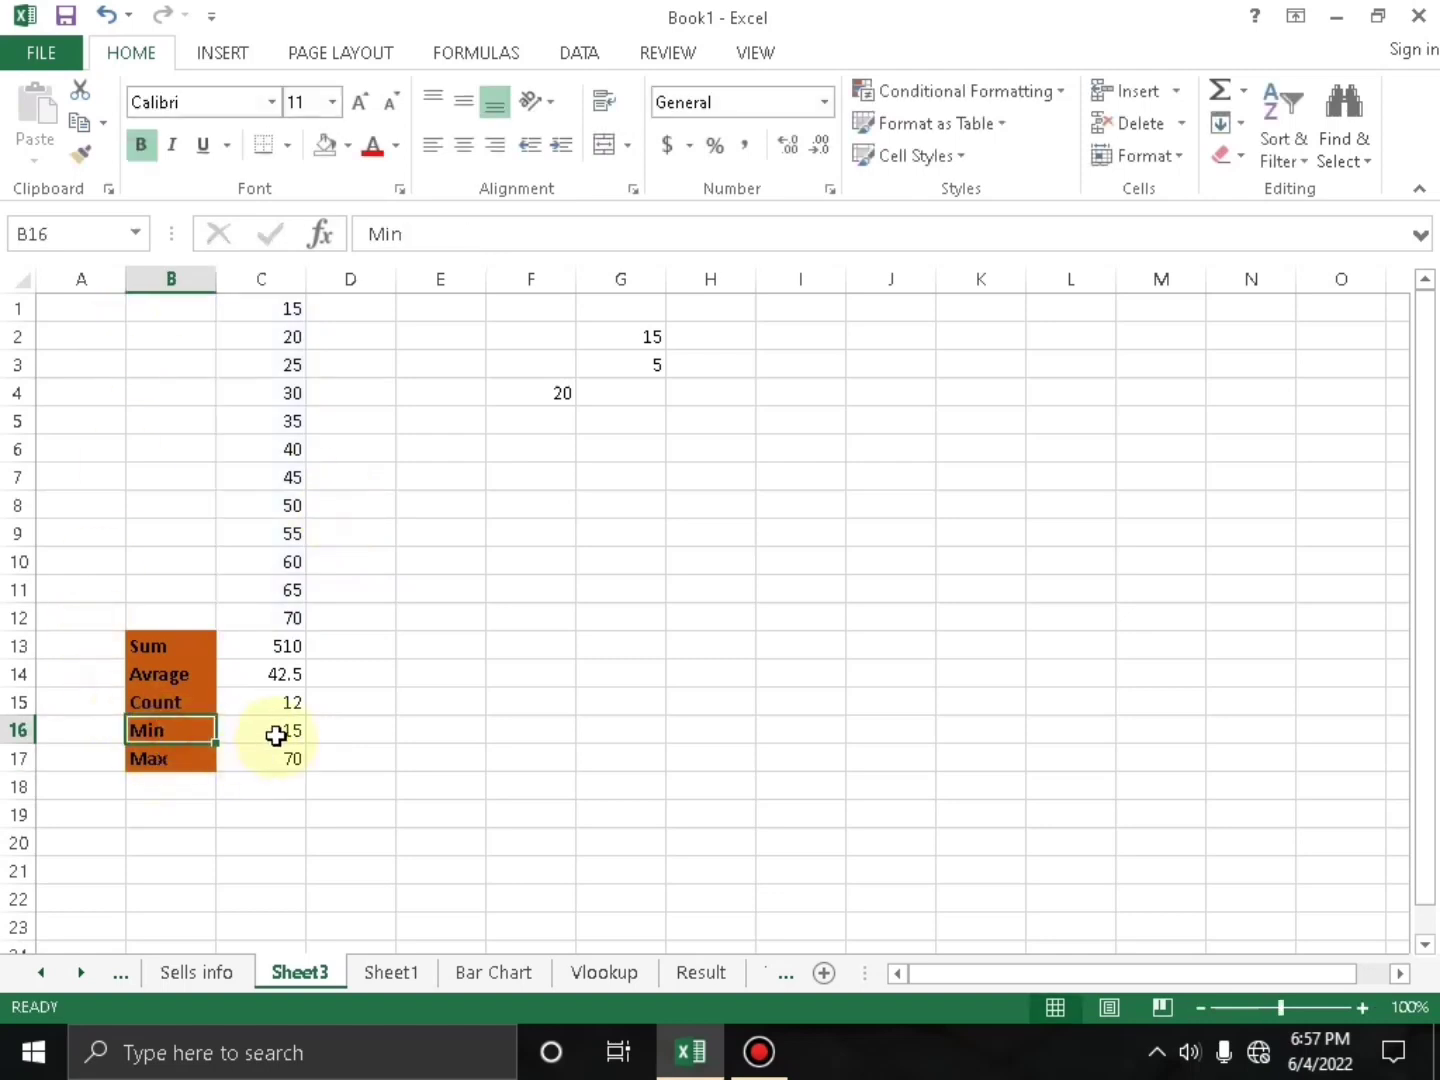
left_click(276, 736)
left_click(289, 312)
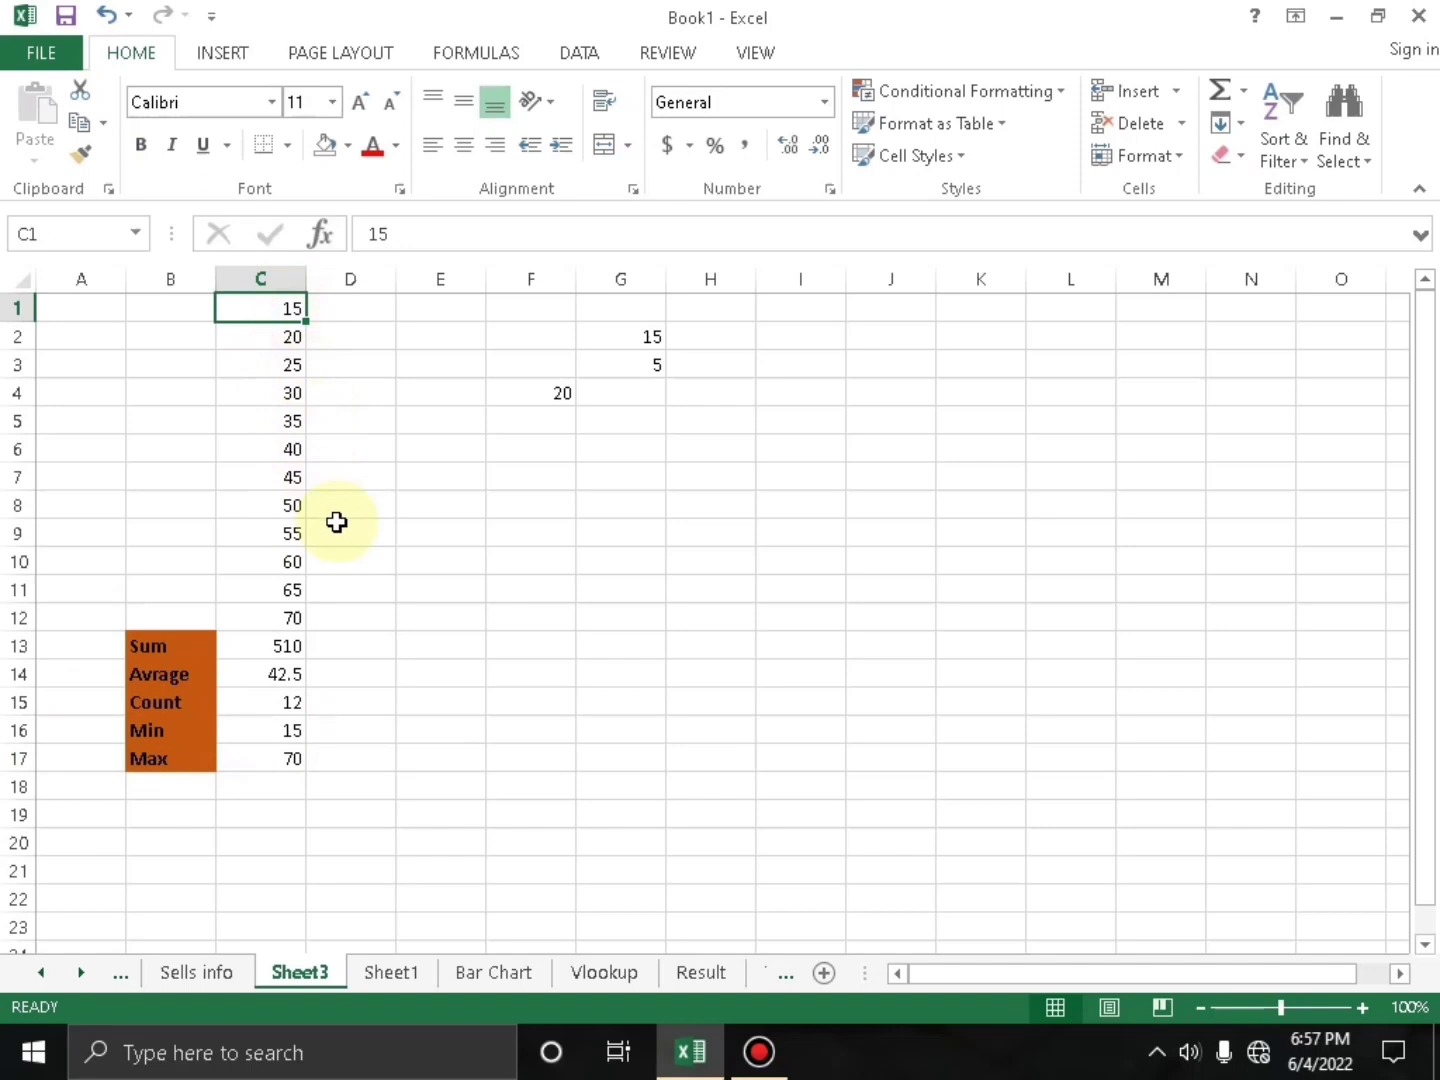
Review the Sum, Avrage, Count, Min and Max labels in B13:B17 one by one, and minimize the workbook window
left_click(154, 646)
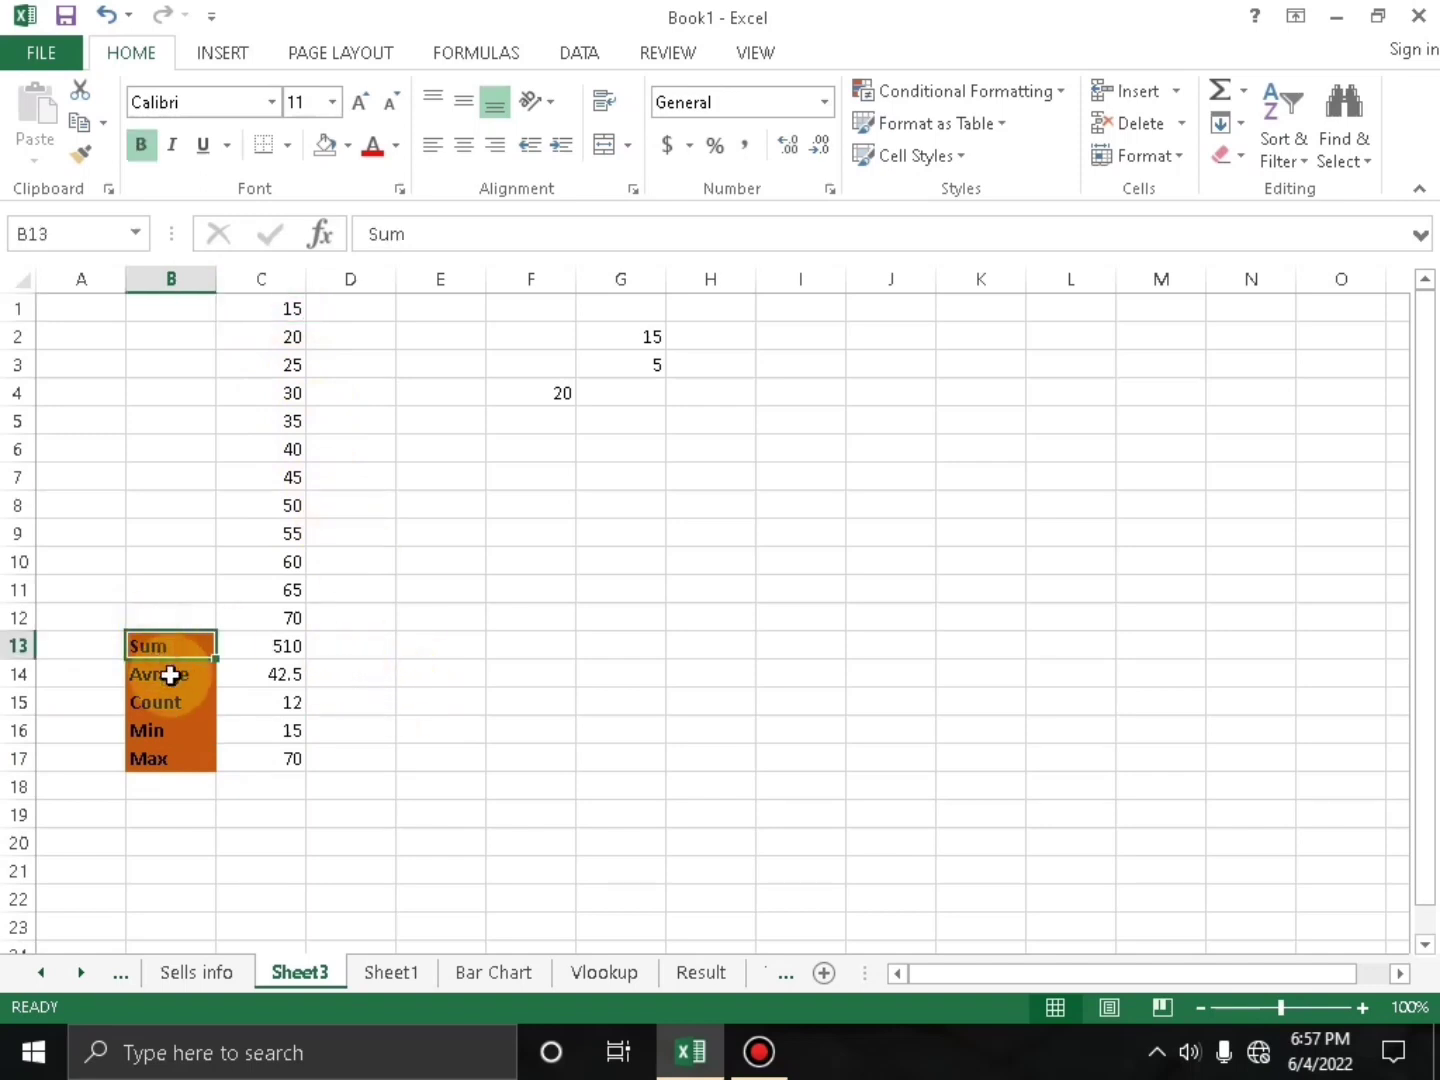
left_click(172, 676)
left_click(170, 701)
left_click(164, 734)
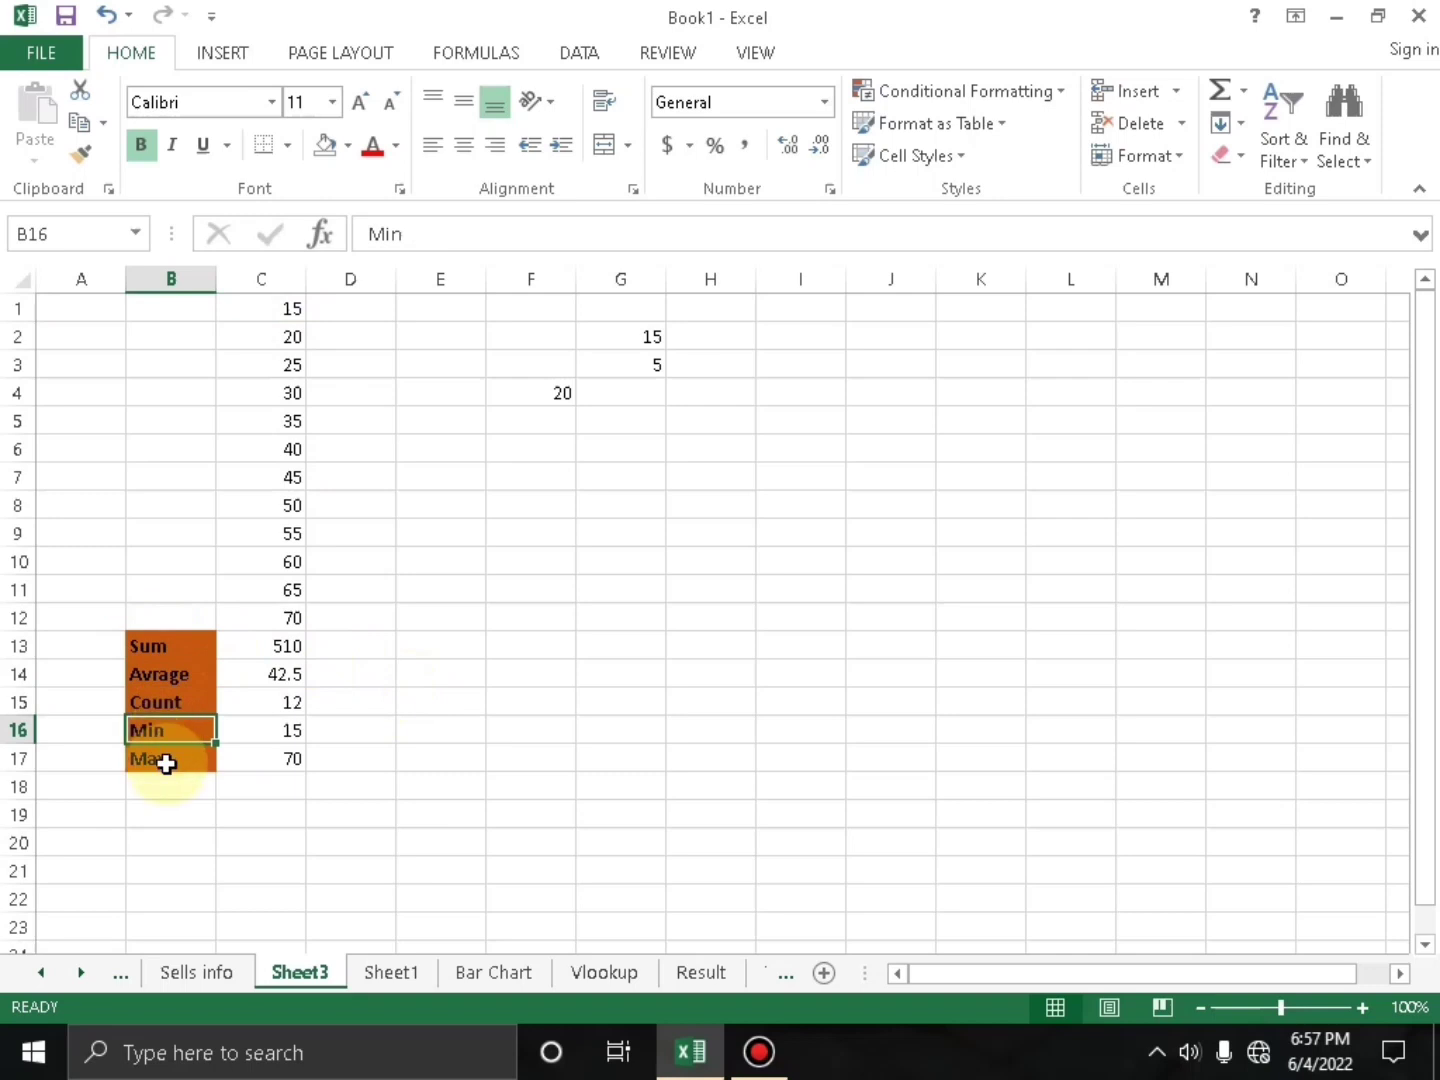
left_click(167, 764)
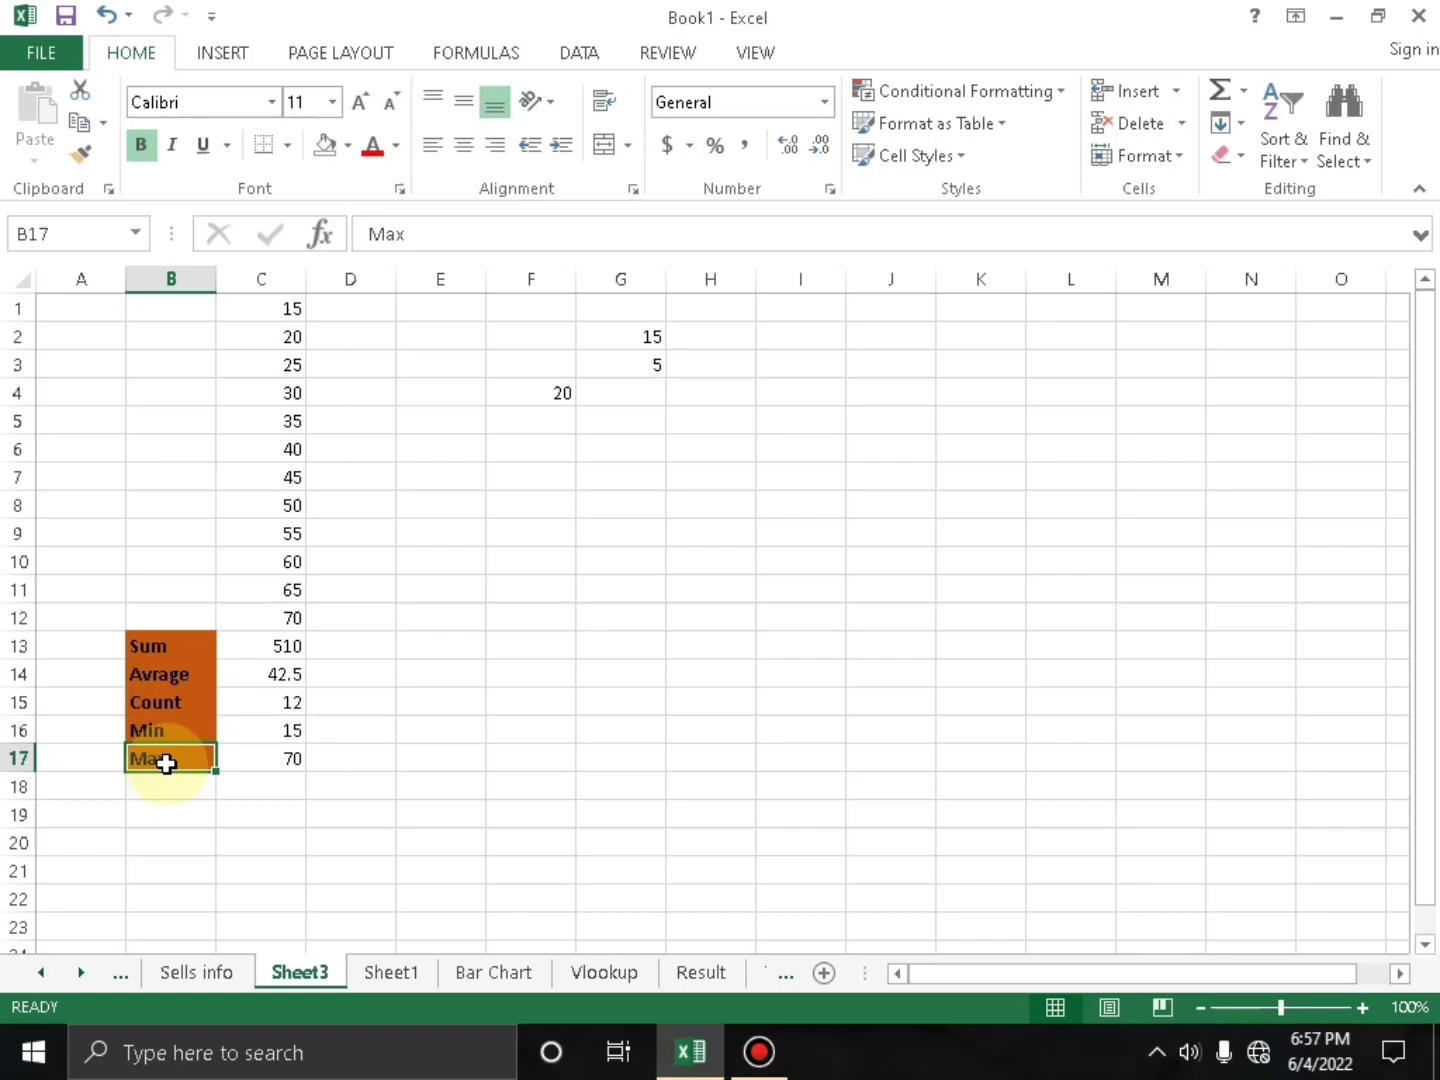
left_click(1340, 21)
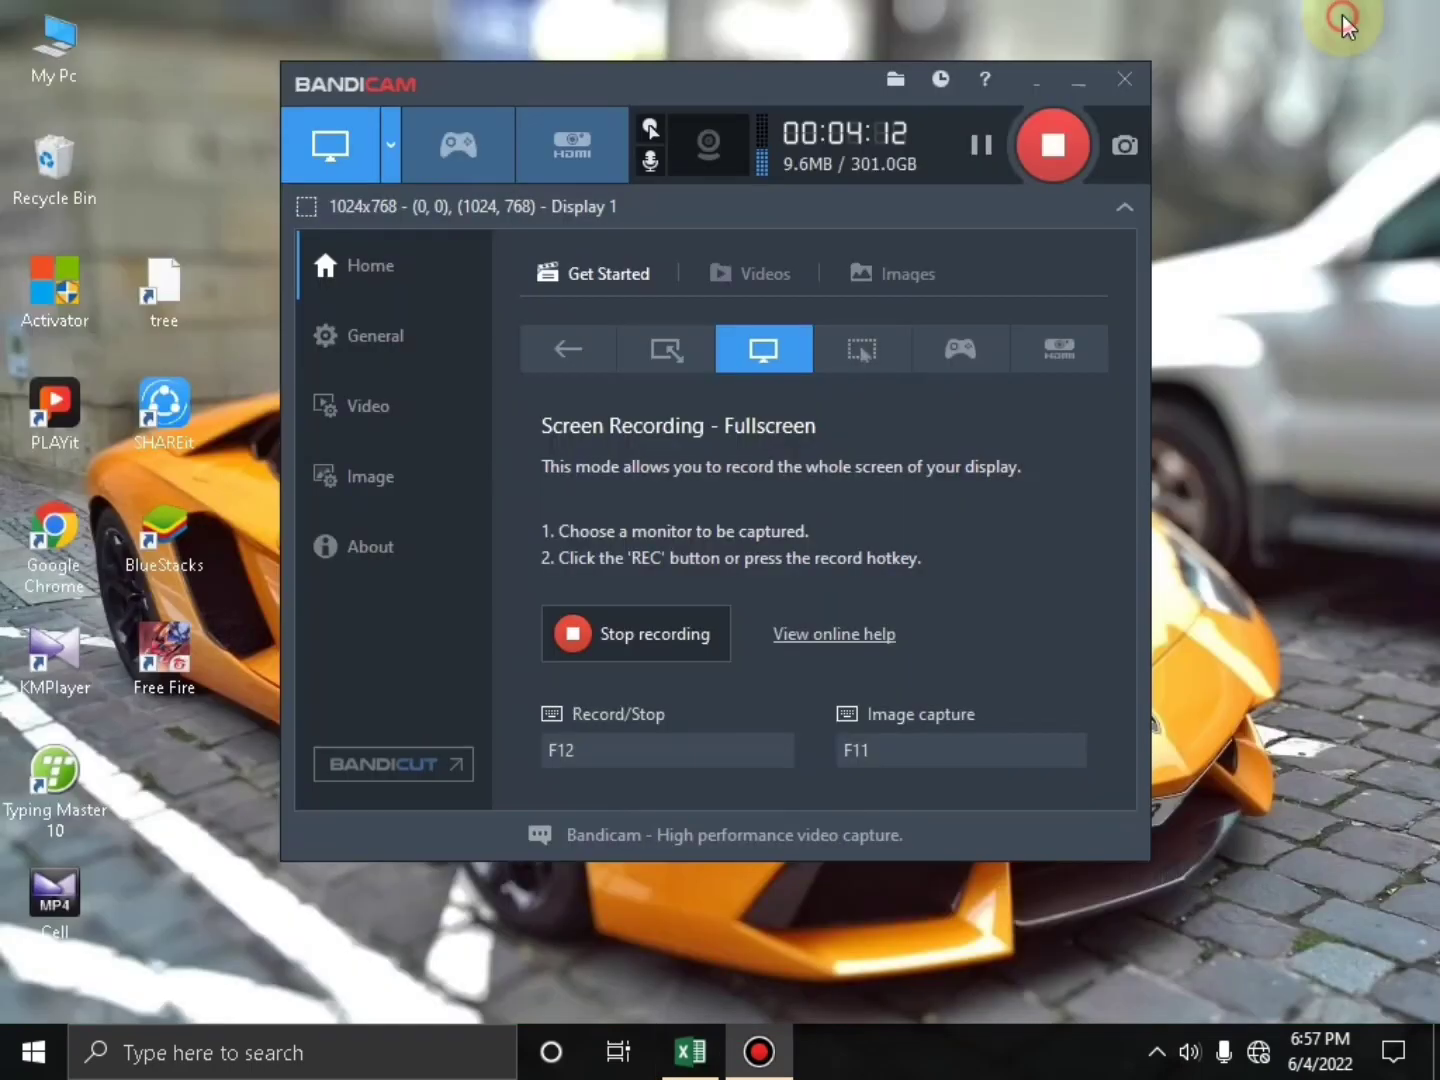